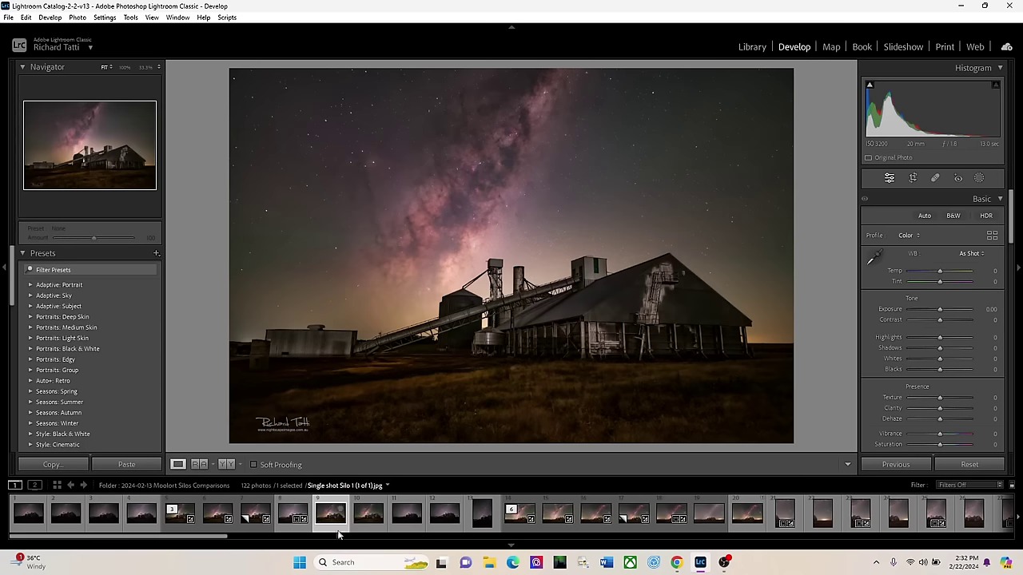
Review the develop settings of Moolort Silos Comparisons 005.NEF and compare its before and after versions side by side.
click(288, 514)
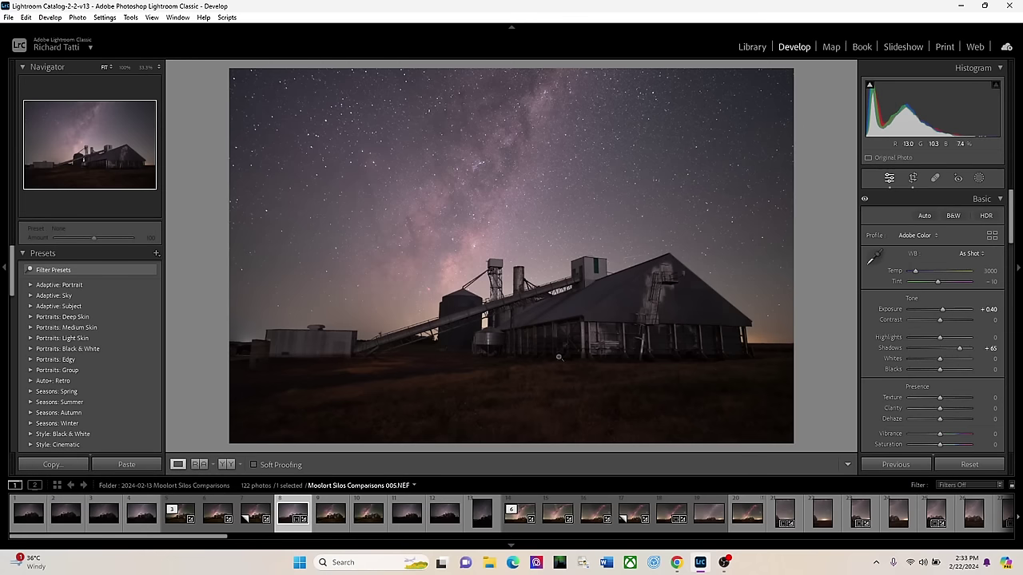
scroll(940, 376, down, 15)
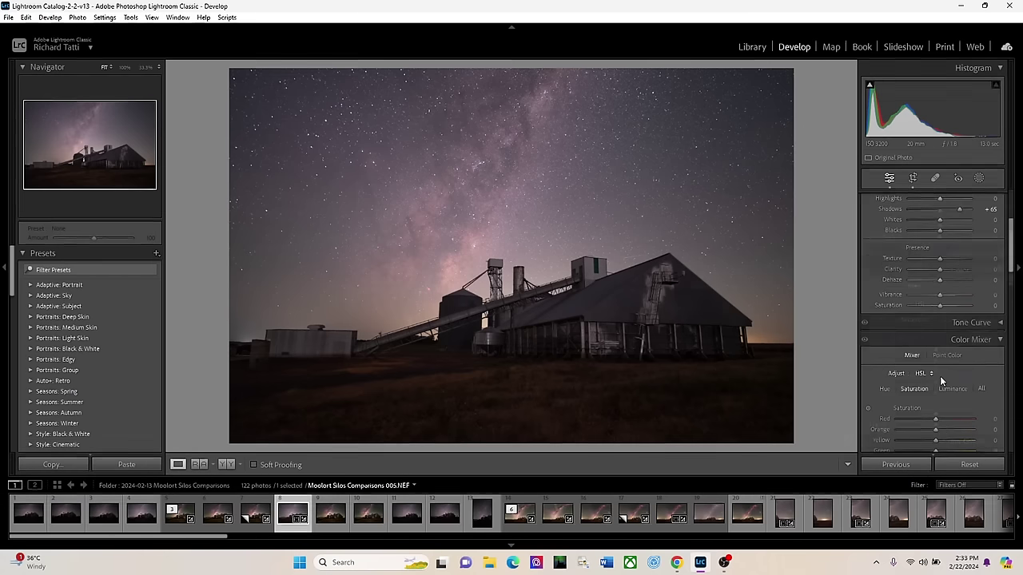
scroll(941, 381, down, 5)
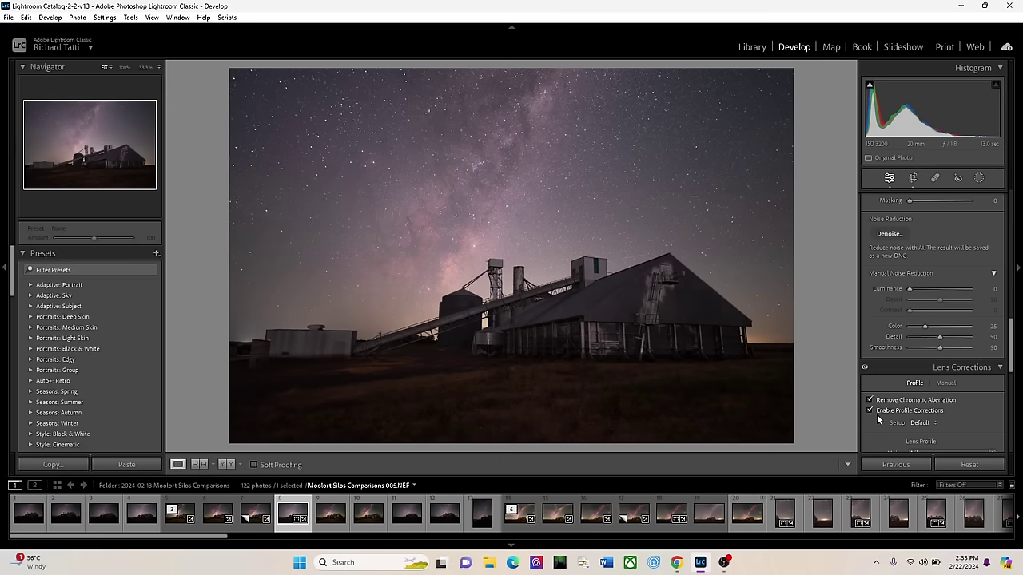
scroll(904, 373, up, 15)
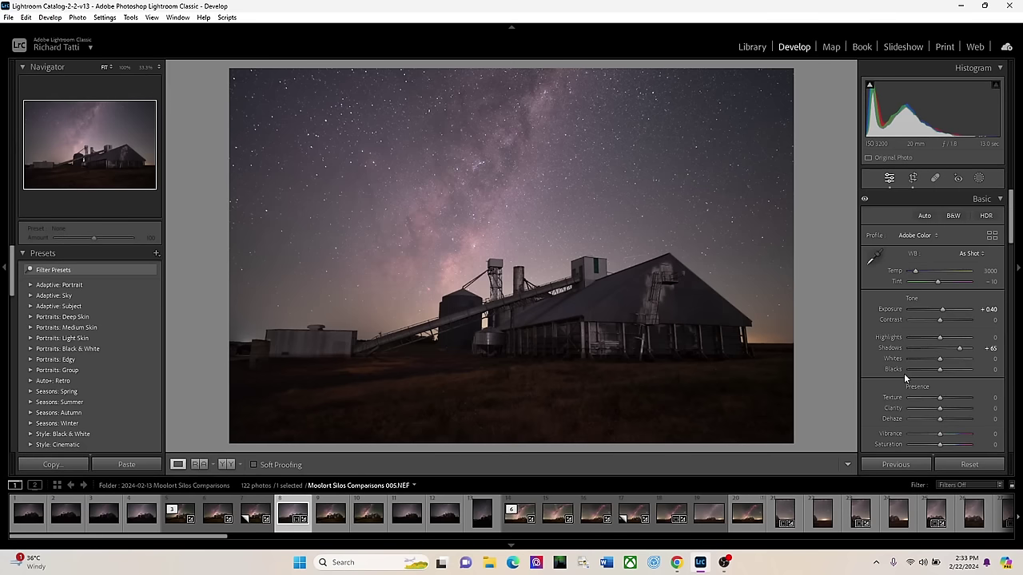
click(226, 464)
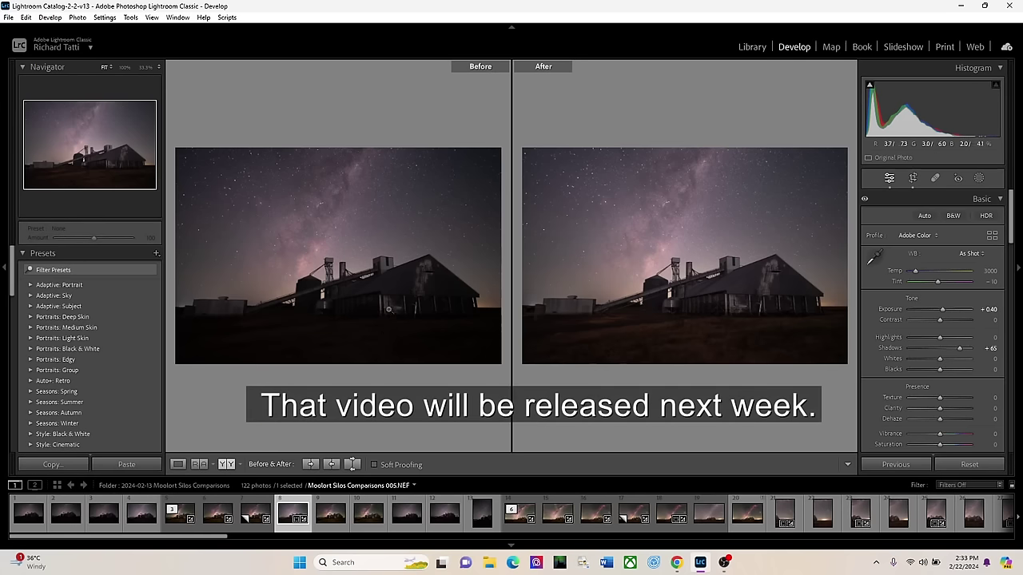
click(179, 468)
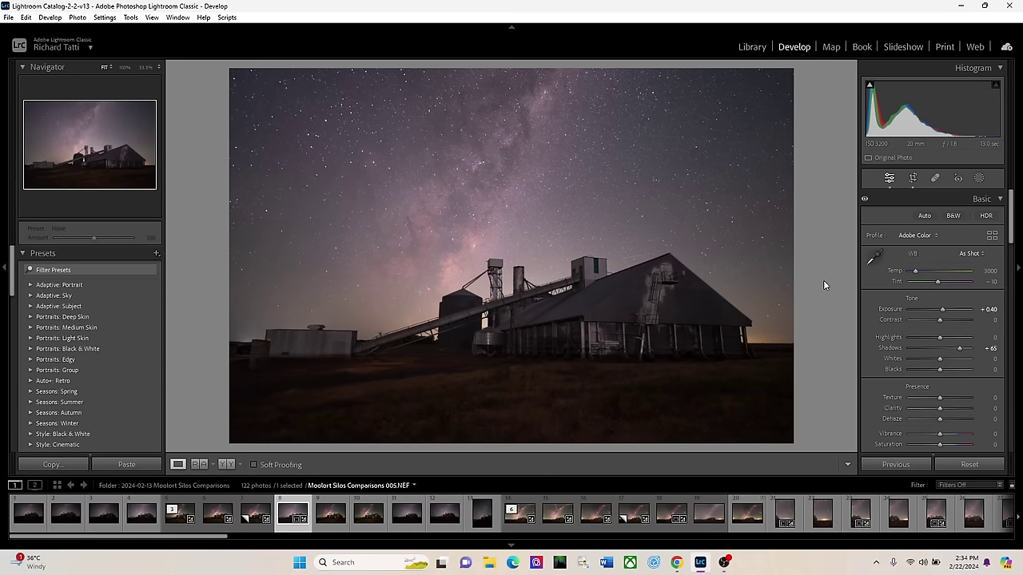
Send the raw photo Moolort Silos Comparisons 005.NEF to Adobe Photoshop 2024 for editing.
right_click(288, 513)
mouse_move(352, 249)
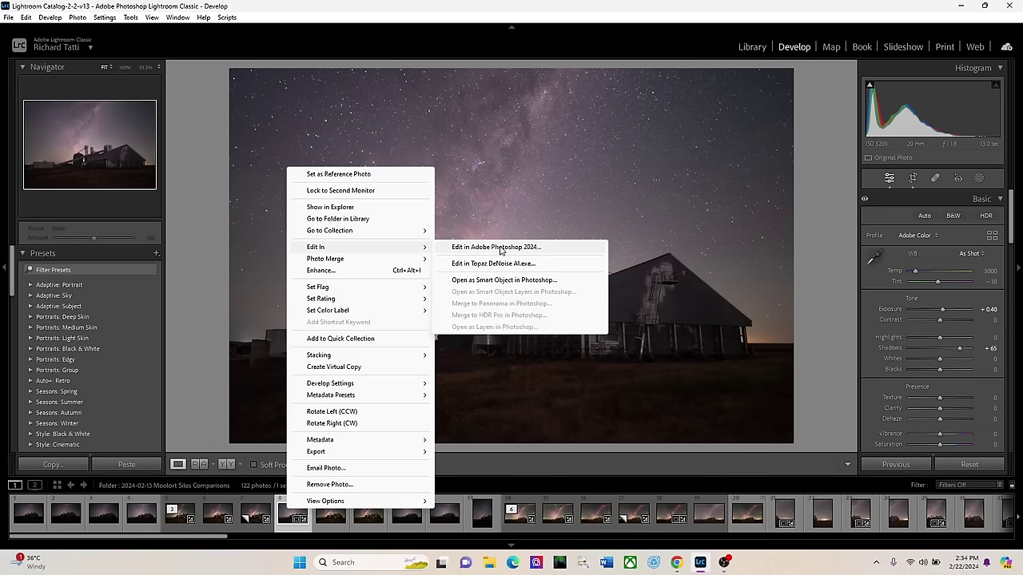
click(501, 248)
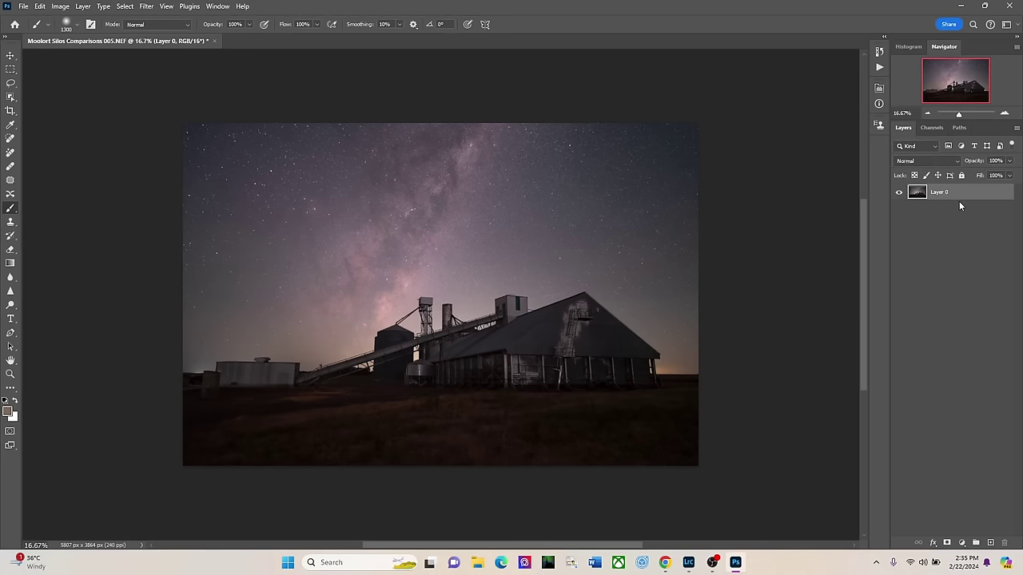
Duplicate Layer 0 and name the copy "starless".
click(82, 8)
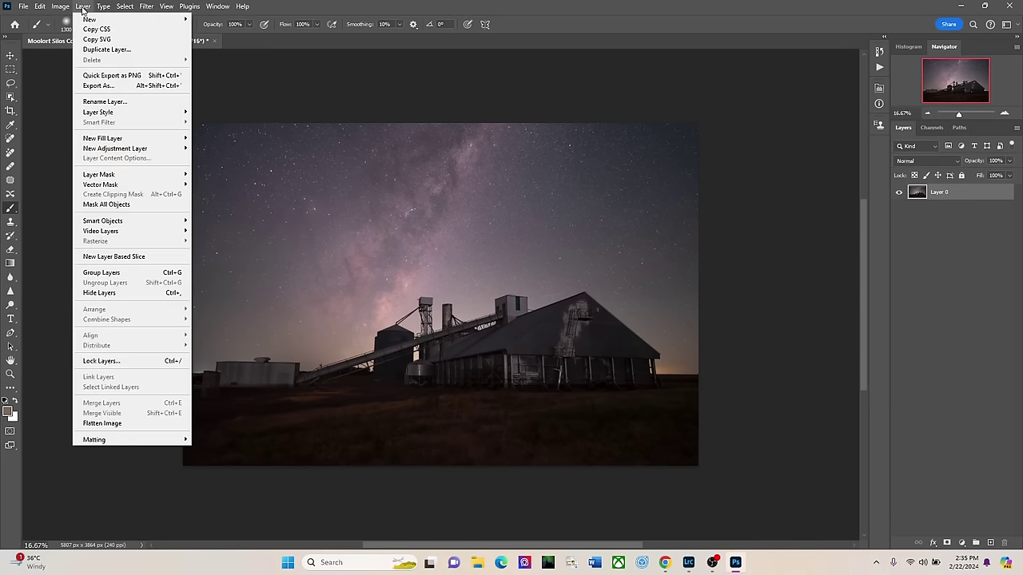
click(101, 50)
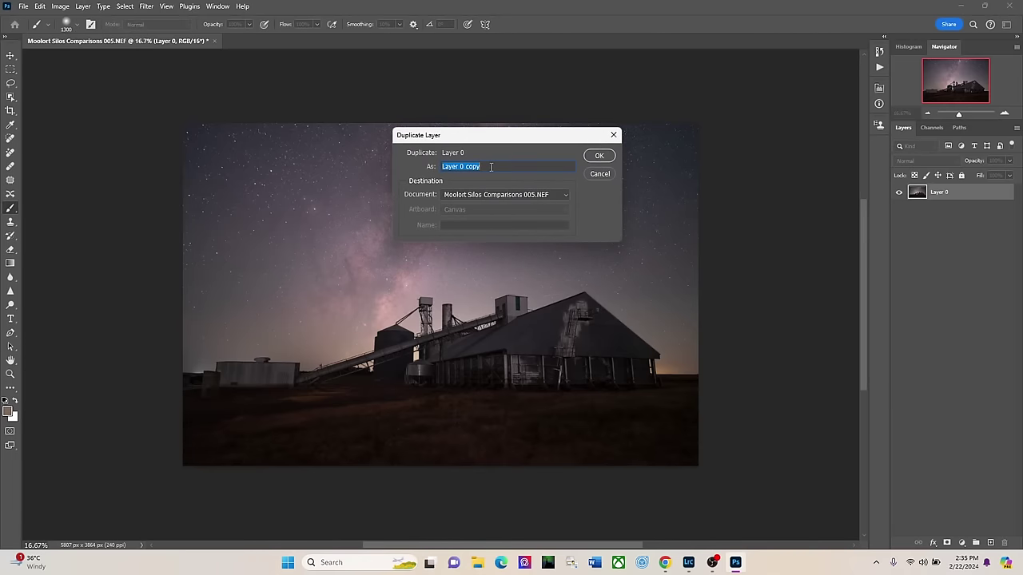
text(starless)
click(605, 158)
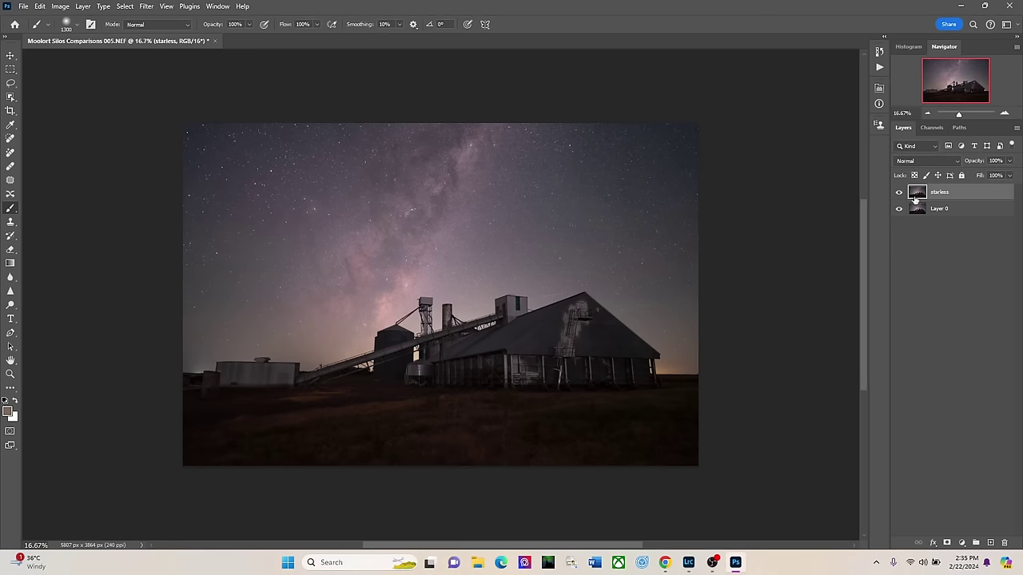
Duplicate the starless layer and name the copy "stars".
click(82, 7)
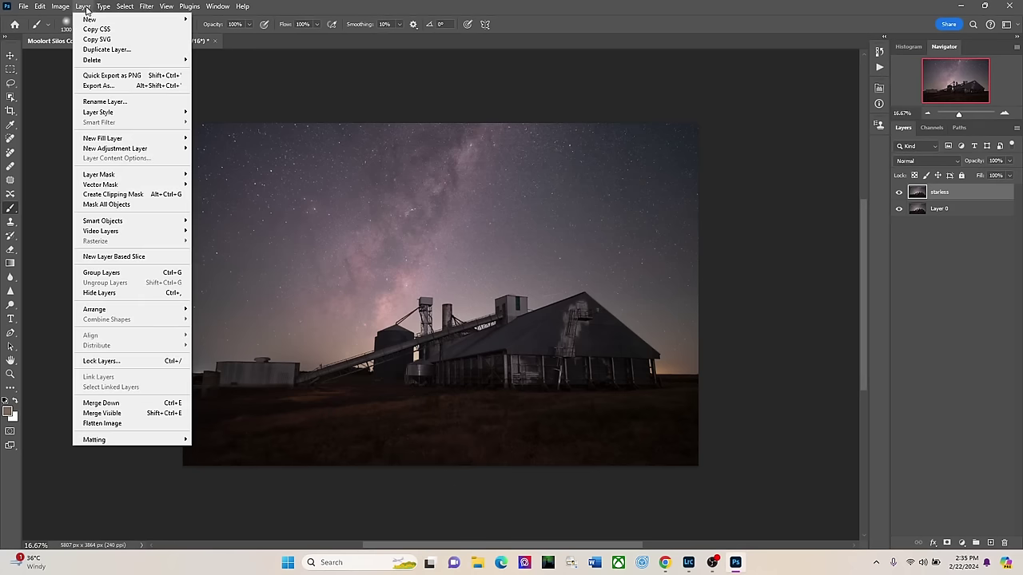
click(97, 51)
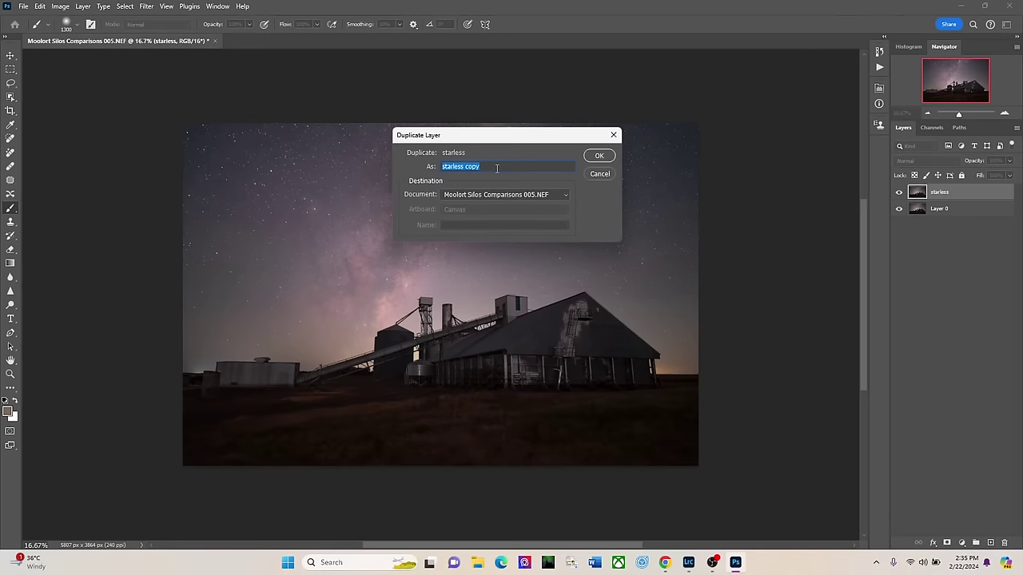
text(stars)
click(598, 156)
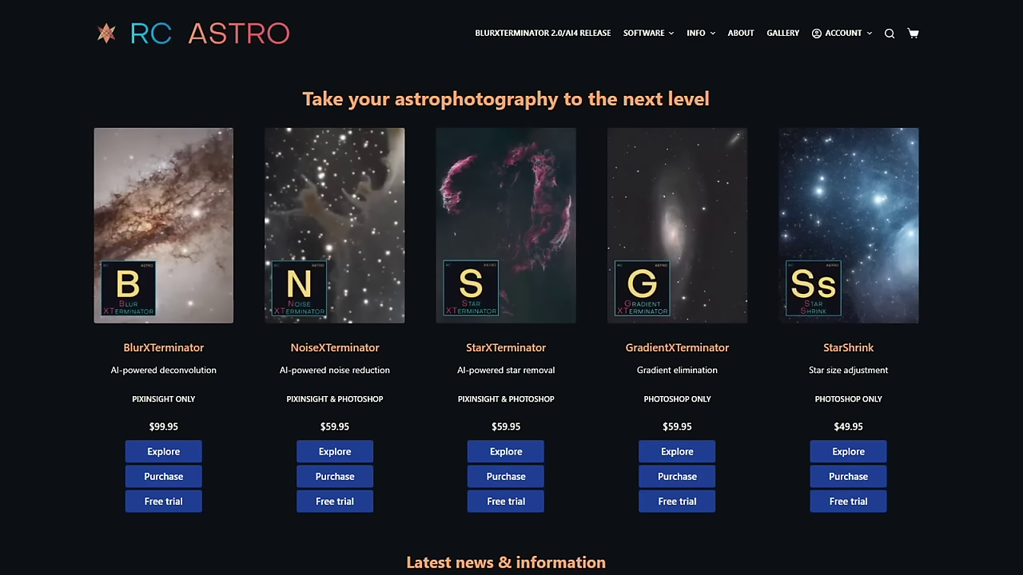
click(506, 224)
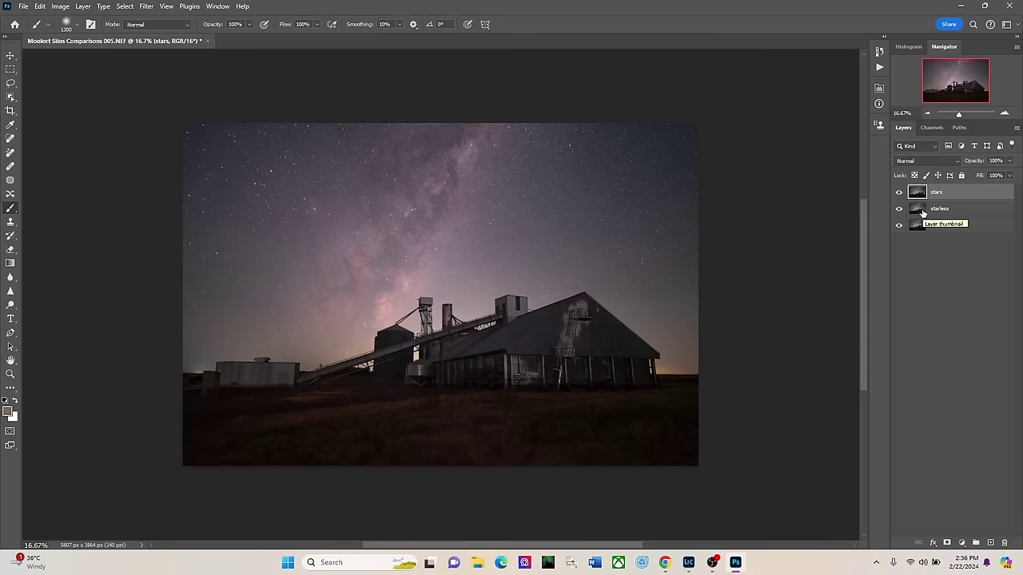
Hide the stars layer and run the RC-Astro StarXTerminator filter on the starless layer with Large Tile Overlap enabled.
click(899, 193)
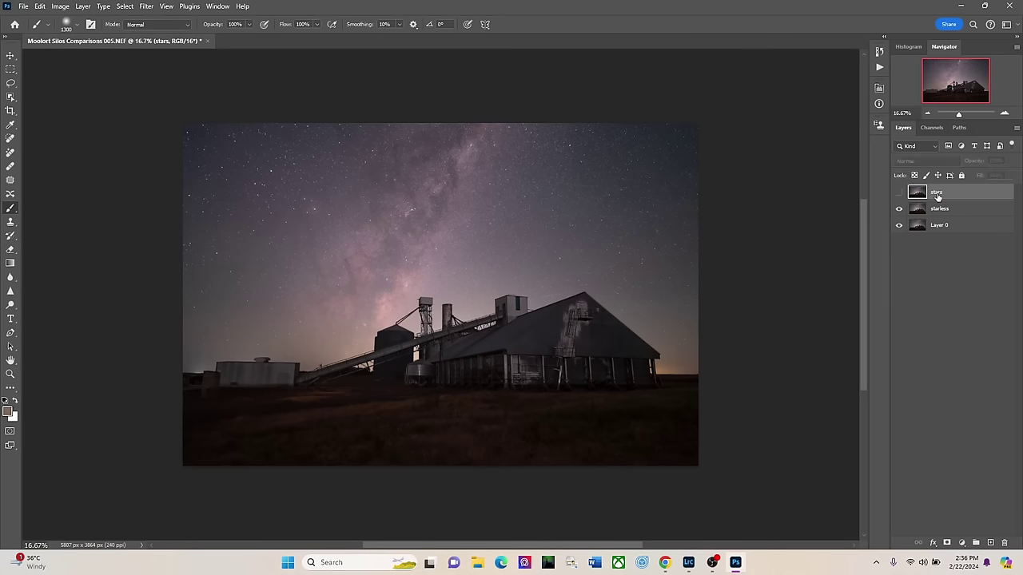
click(947, 208)
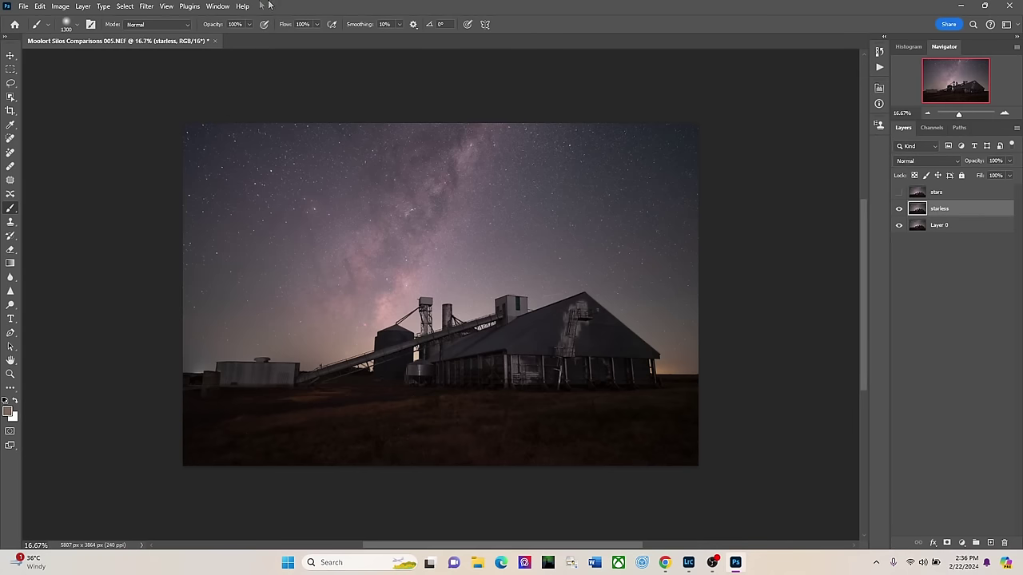
click(147, 8)
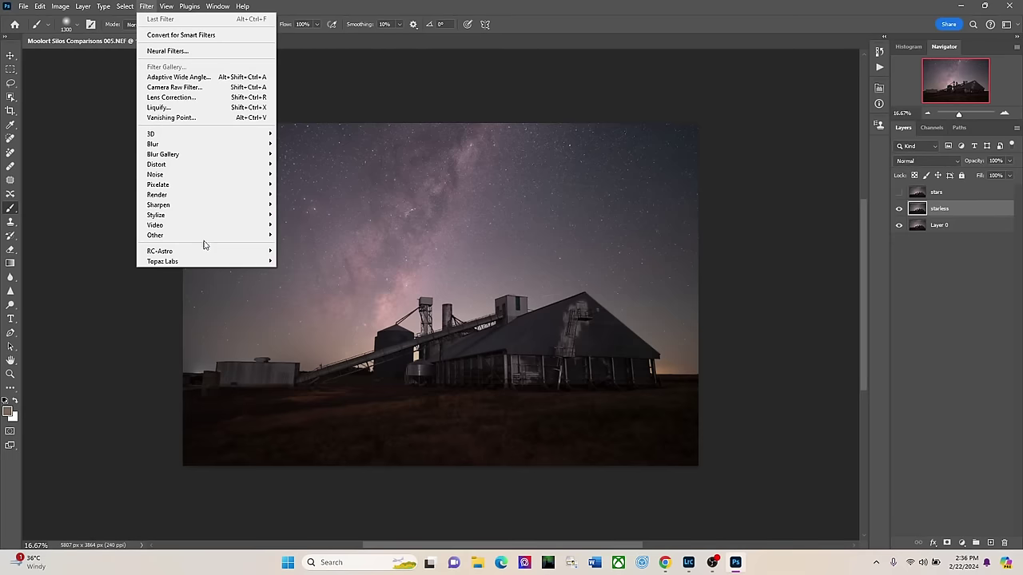
mouse_move(206, 253)
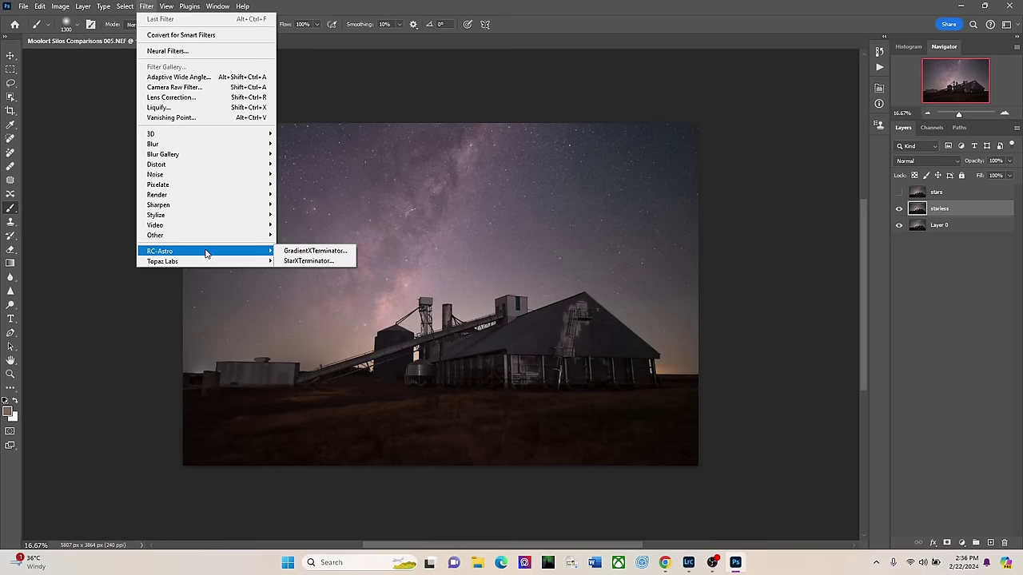
click(302, 260)
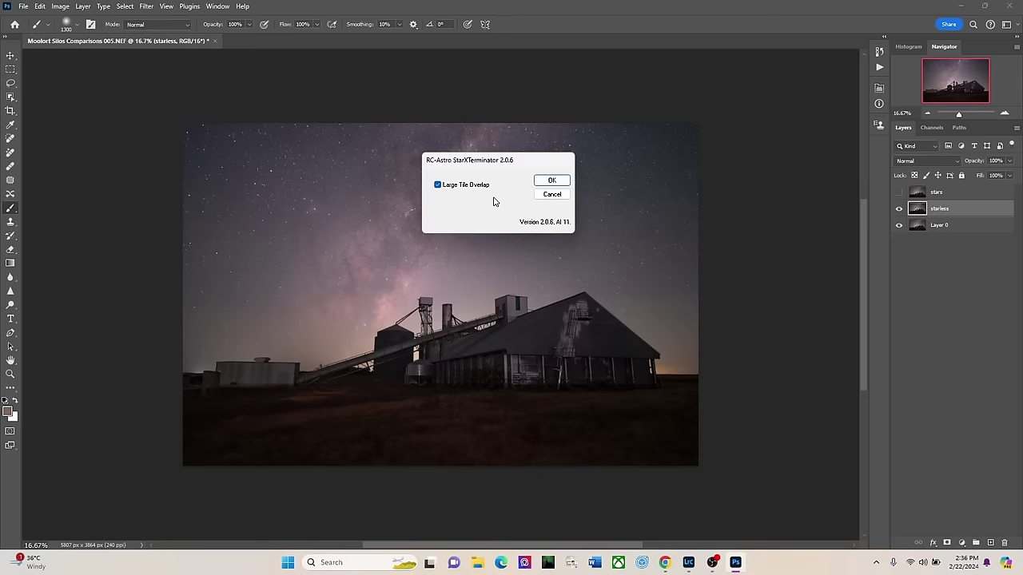
click(556, 182)
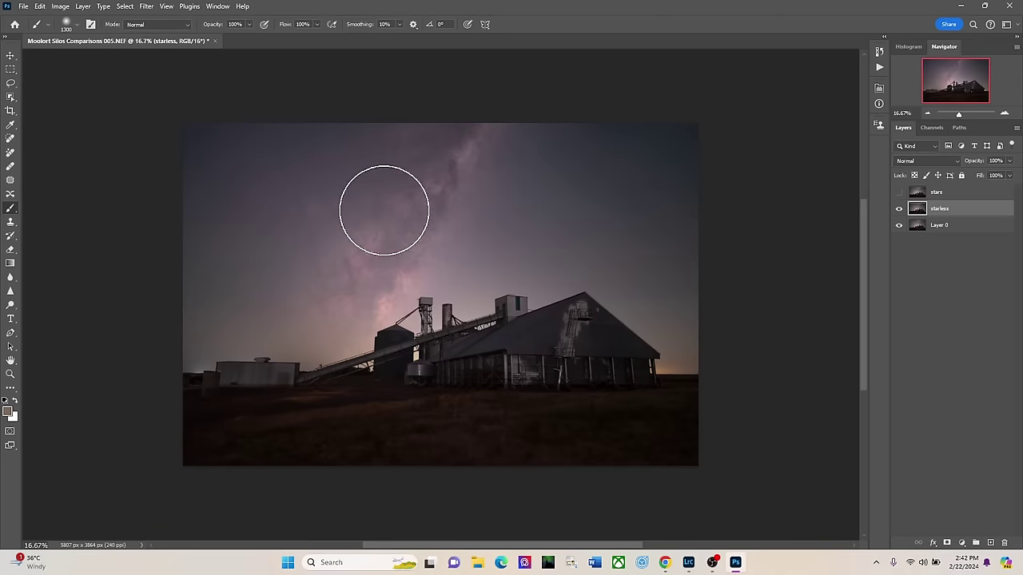
Show the stars layer and use Apply Image on it with the starless layer as source, RGB channel, Subtract blending and 100% opacity.
click(898, 192)
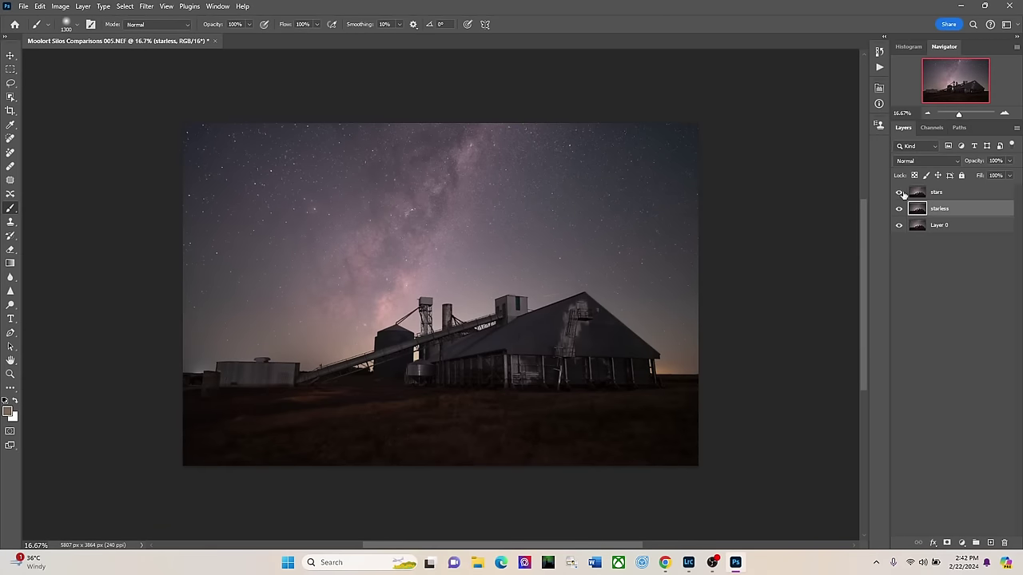
click(917, 193)
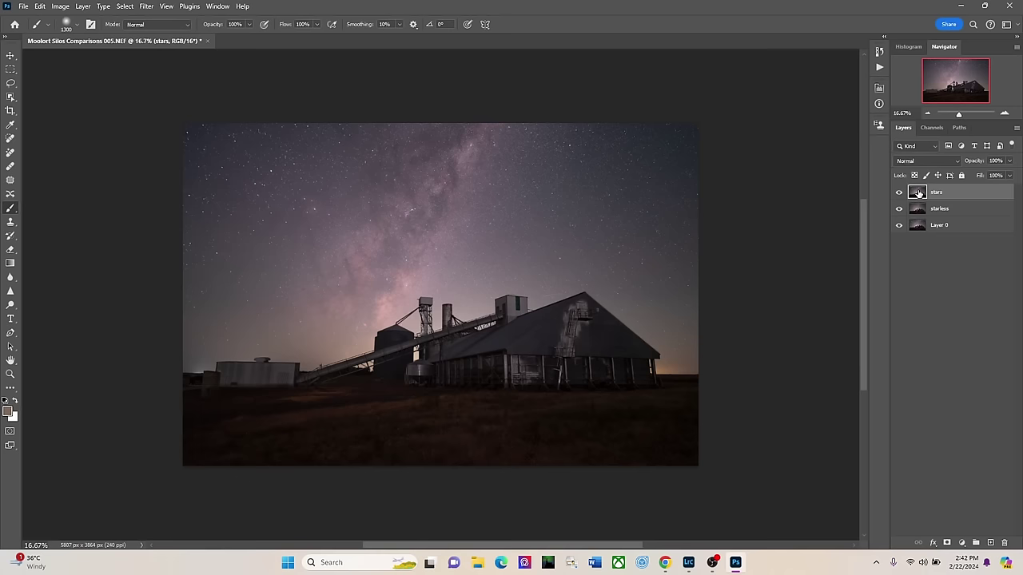
click(61, 7)
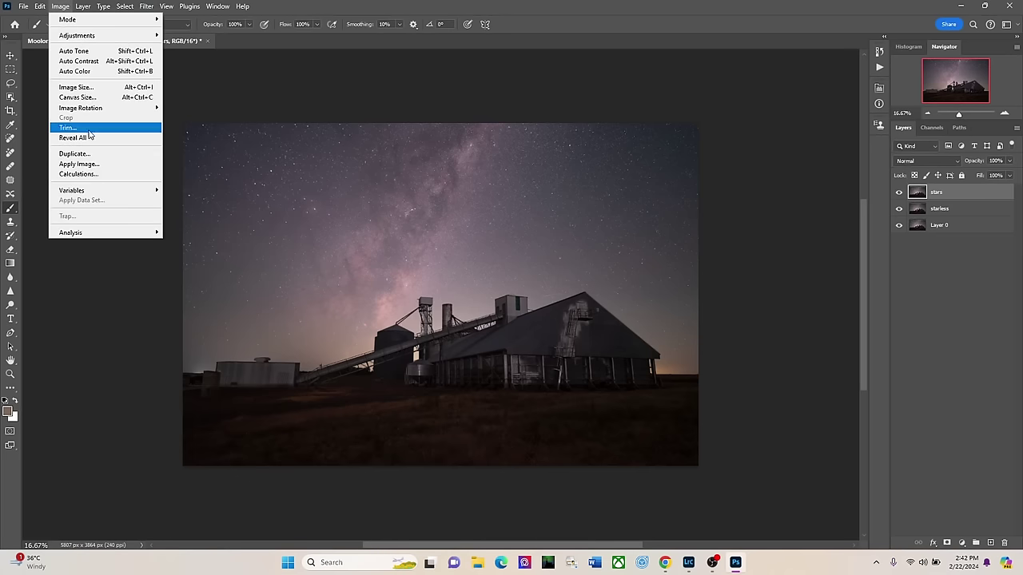
click(87, 165)
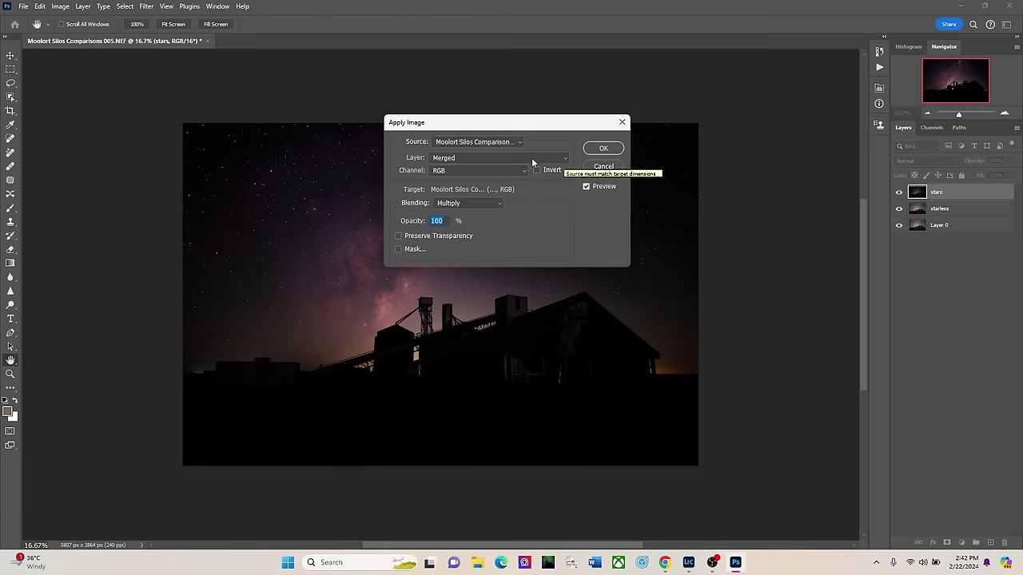
click(566, 162)
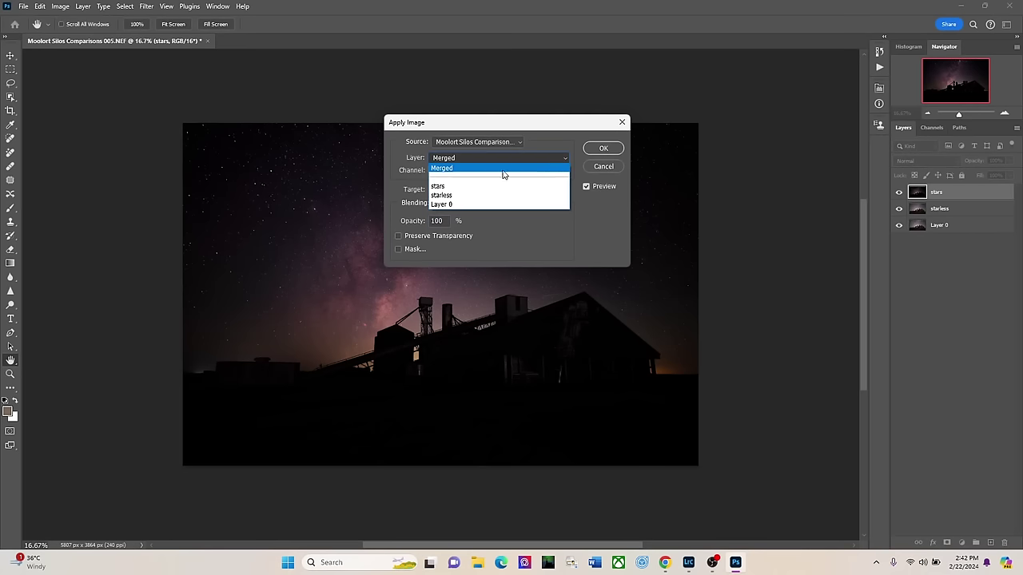
click(442, 197)
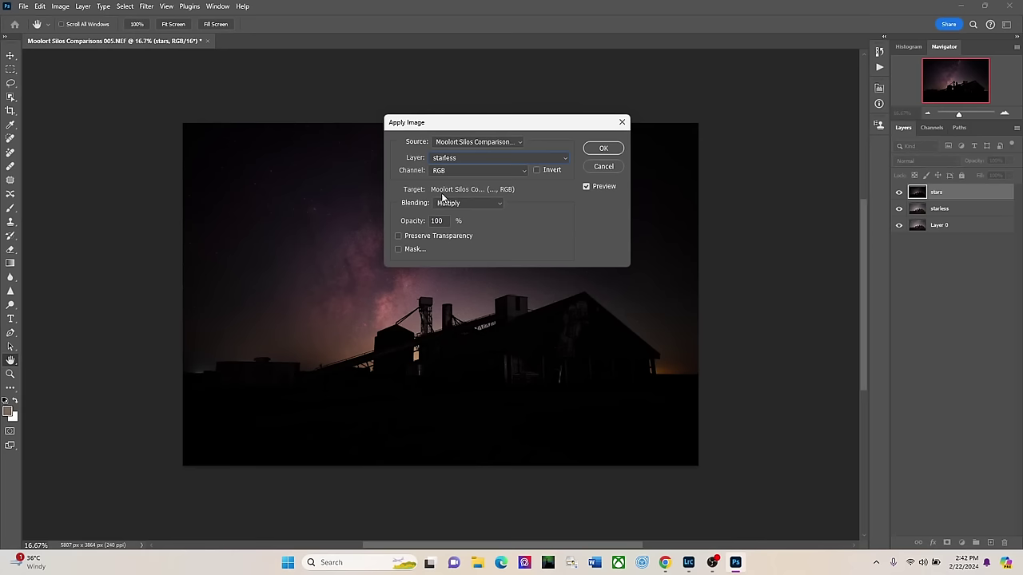
click(500, 203)
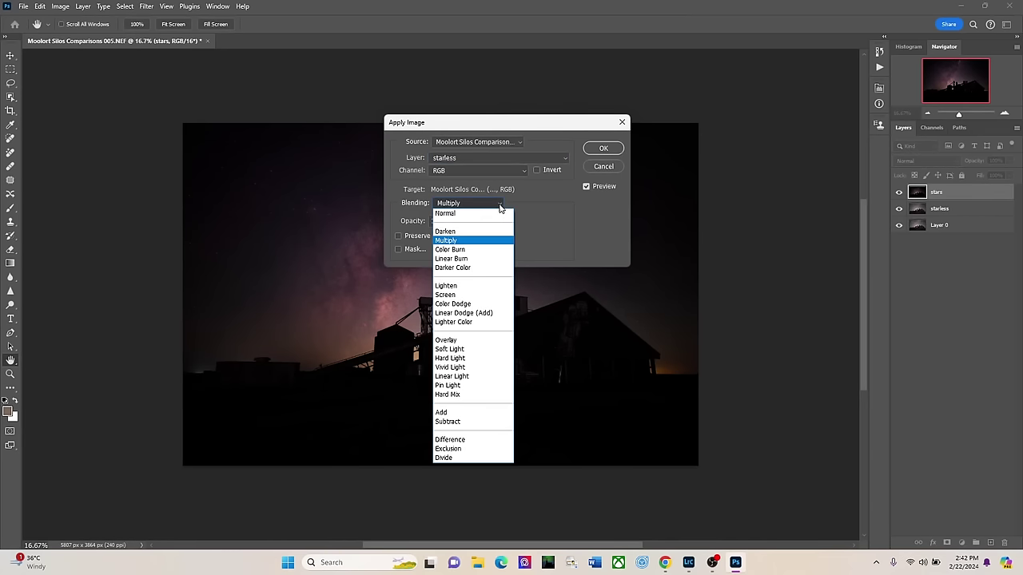
click(456, 420)
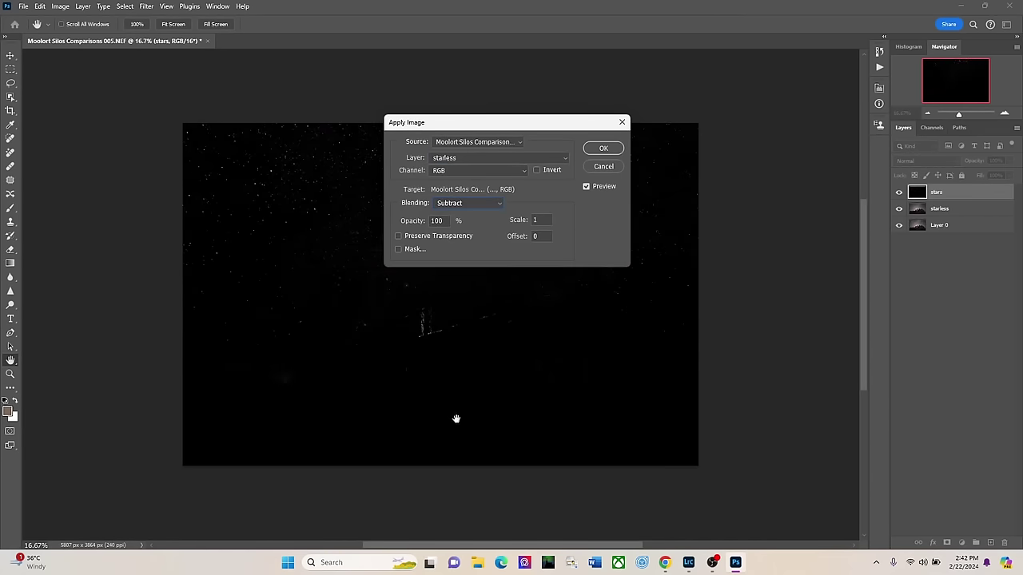
click(603, 147)
key(b)
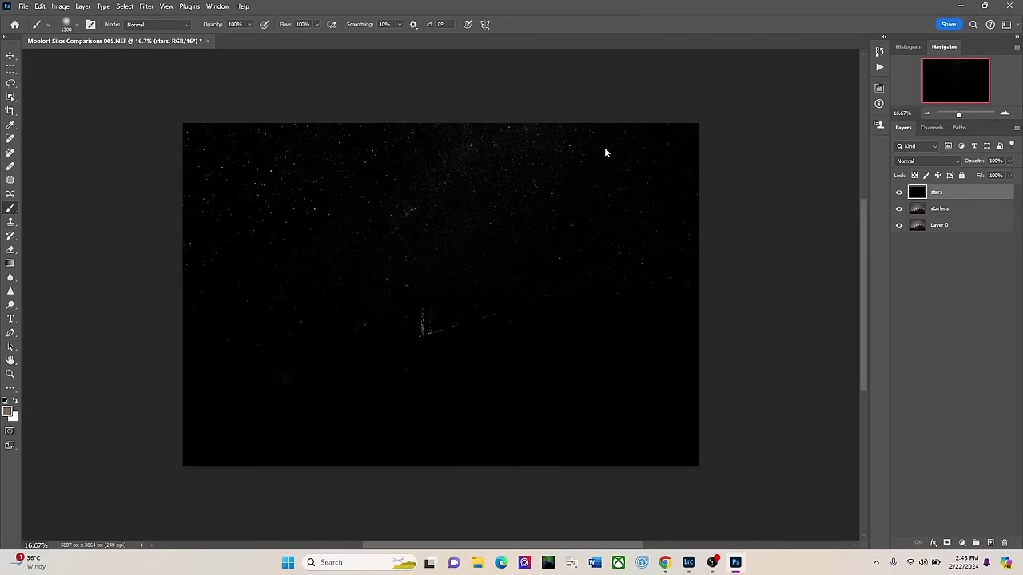
Duplicate the starless layer as "starless copy" and hide the stars, starless and Layer 0 layers so only the copy shows.
click(899, 194)
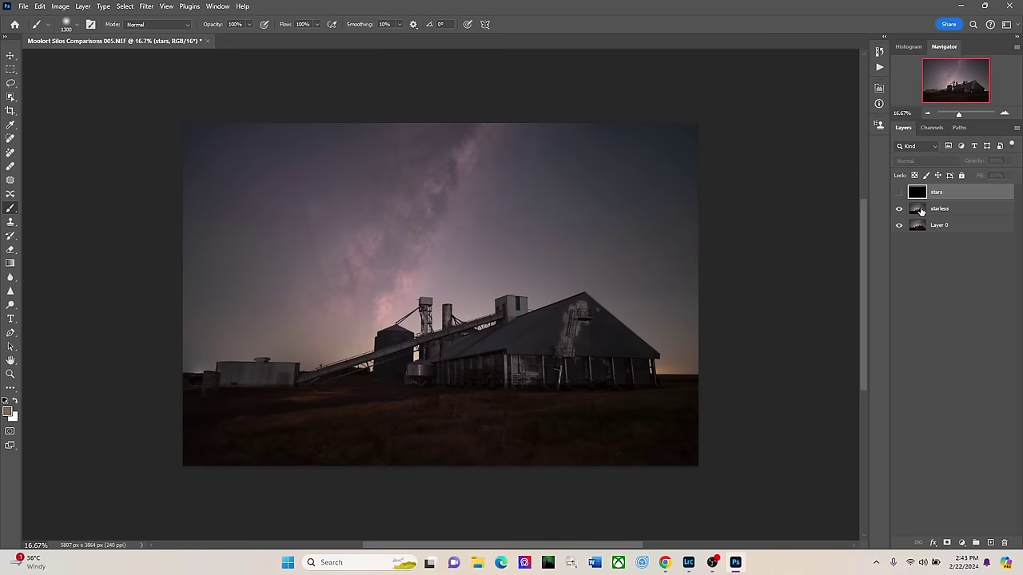
click(917, 209)
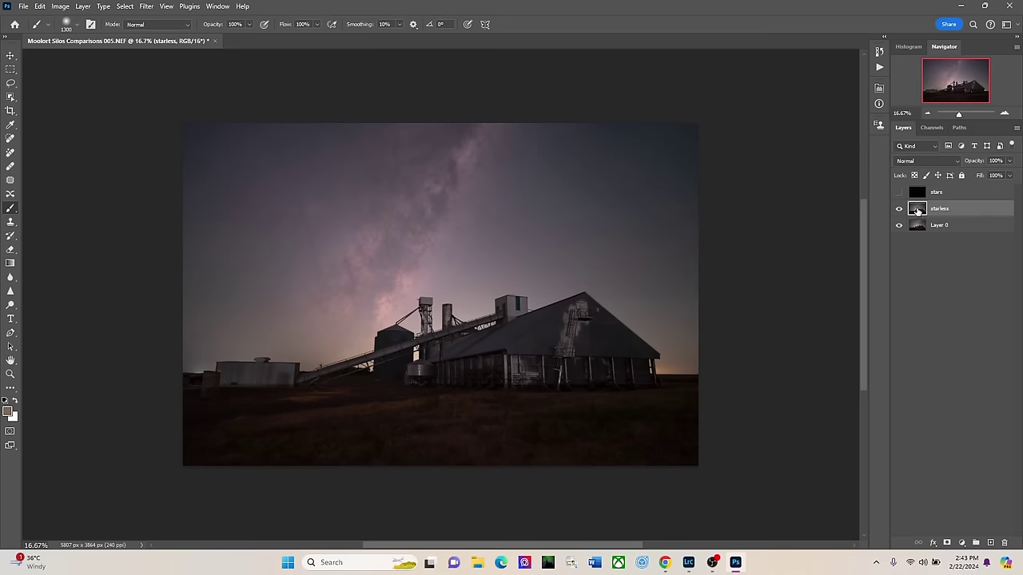
click(84, 6)
click(104, 45)
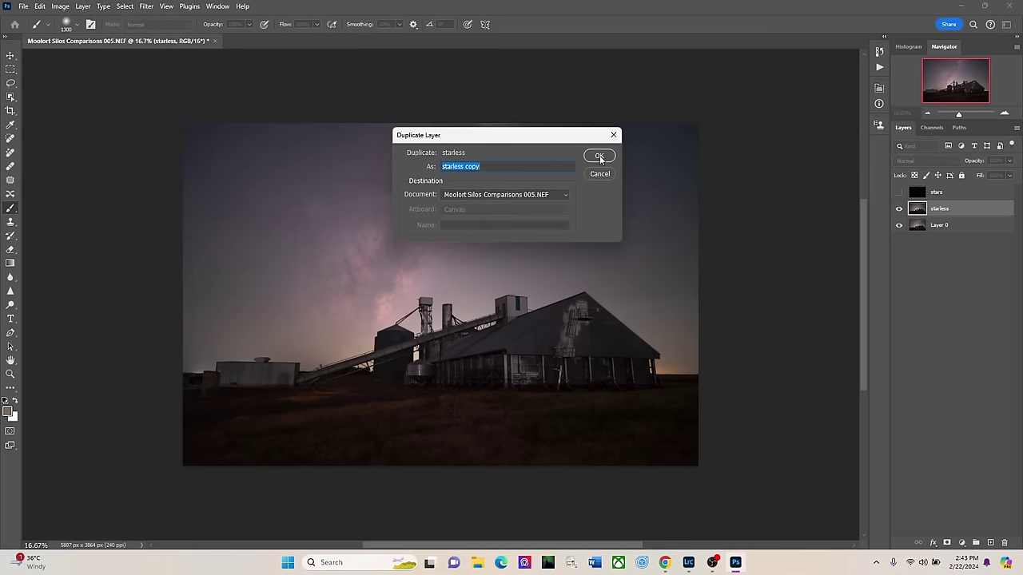
click(599, 156)
click(899, 225)
click(899, 242)
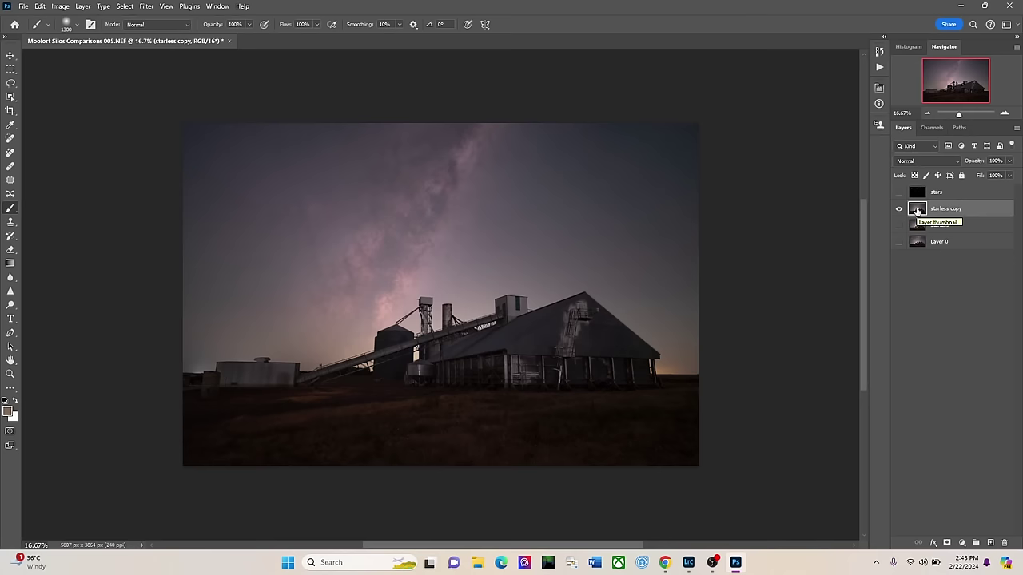
Open the starless copy layer in the Camera Raw Filter and create a new Sky mask.
click(147, 7)
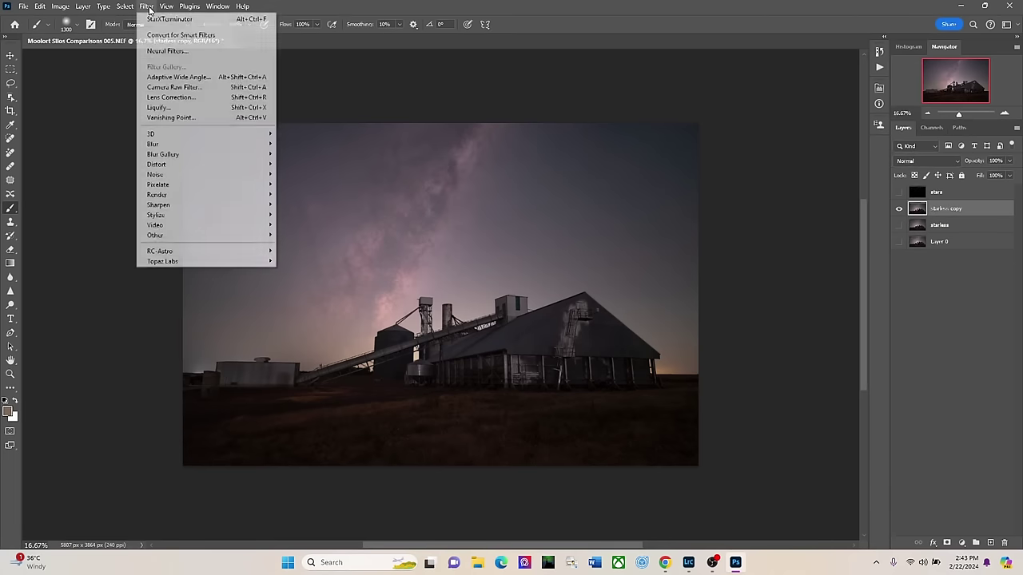
click(170, 87)
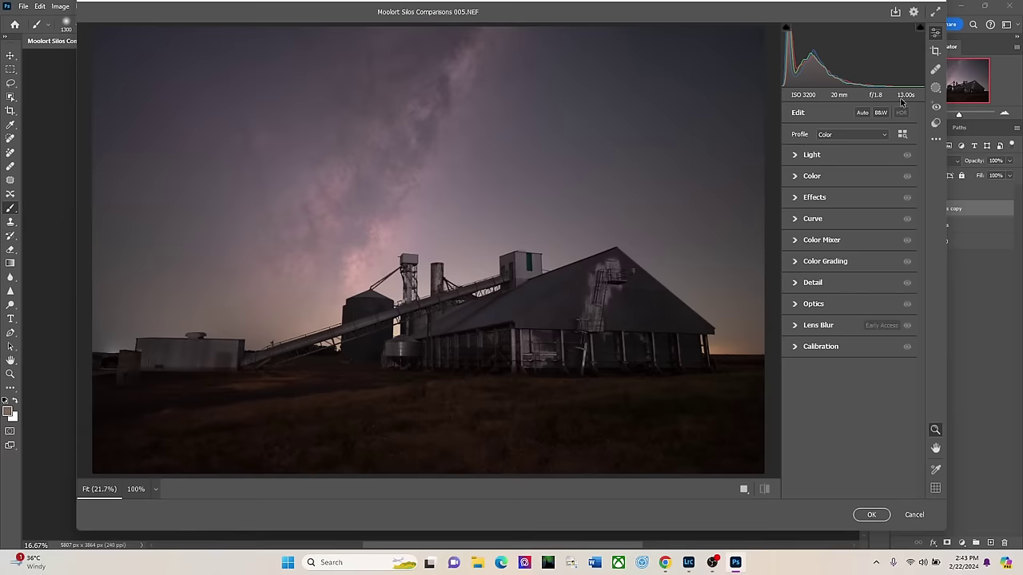
click(935, 88)
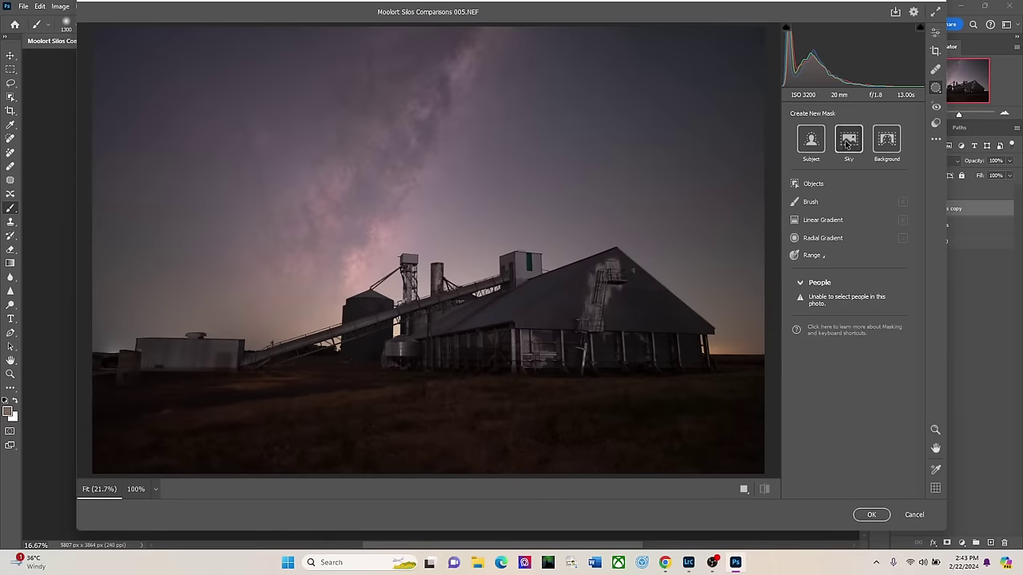
click(848, 140)
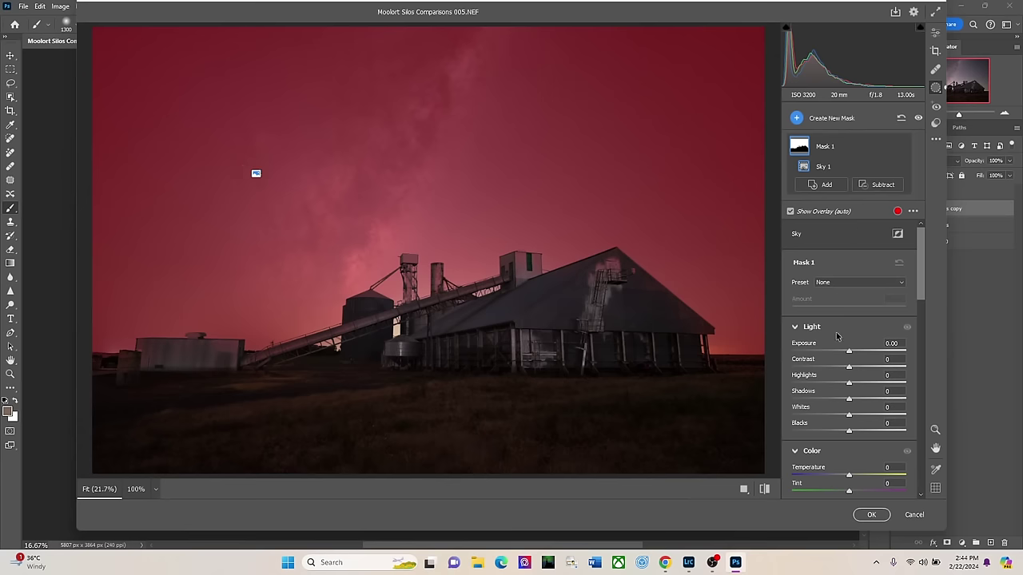
Set Dehaze to +48 on the sky mask.
scroll(838, 337, down, 10)
scroll(839, 340, down, 3)
scroll(839, 340, up, 3)
drag(849, 308, 877, 305)
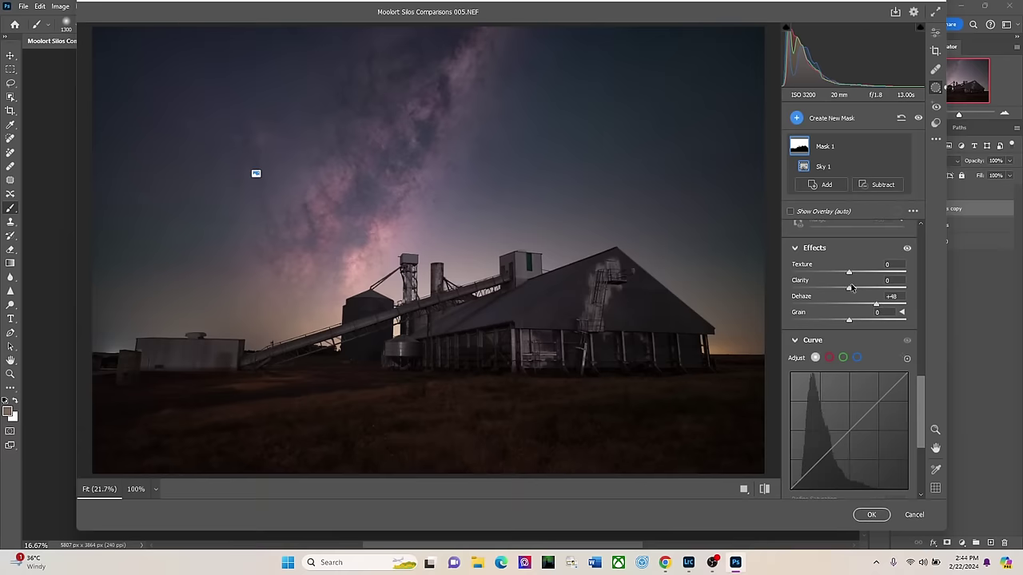
Warm the masked sky by setting its Temperature to +13.
scroll(836, 290, down, 5)
scroll(837, 290, up, 3)
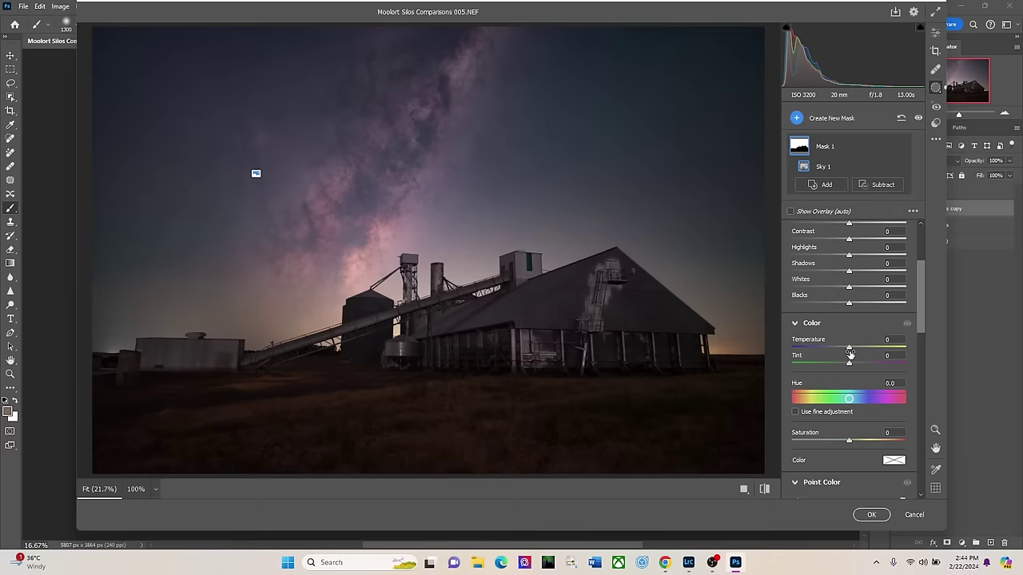
drag(849, 349, 858, 351)
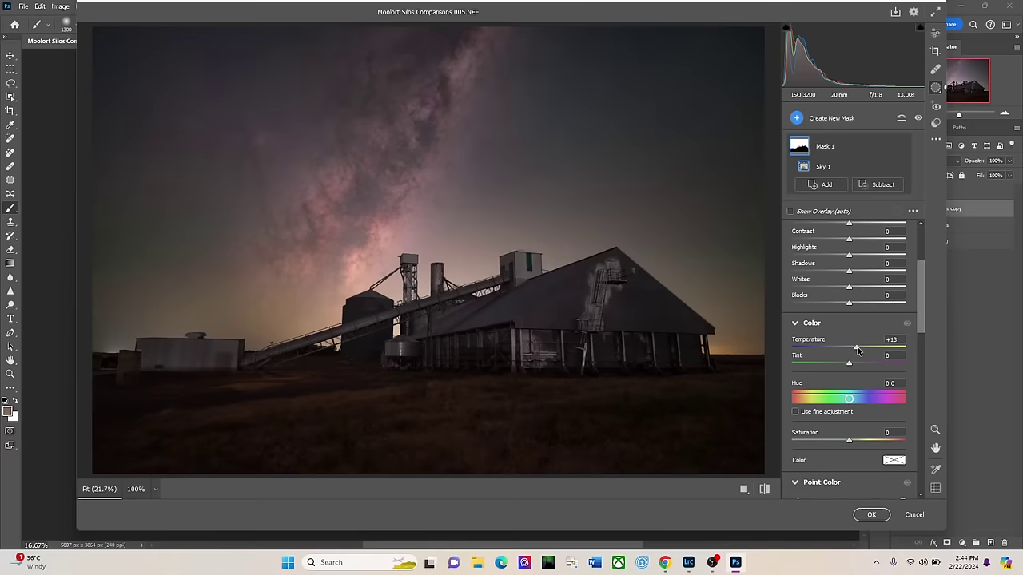
drag(859, 352, 858, 351)
scroll(846, 280, up, 2)
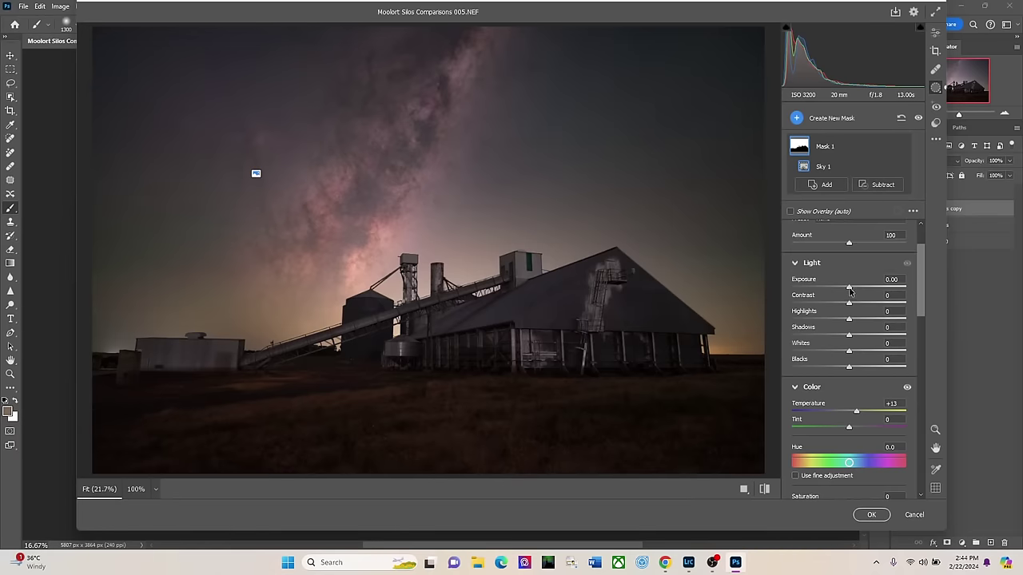
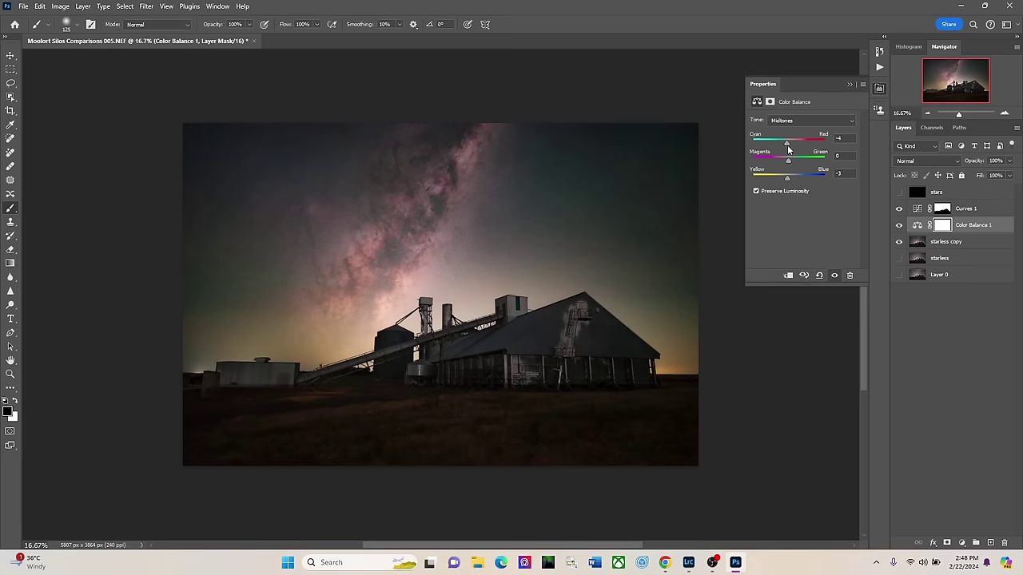
Set the Color Balance 1 midtones Cyan–Red value to -1, close its properties and compare the image with that layer hidden and shown.
drag(787, 146, 790, 146)
drag(789, 146, 788, 146)
click(862, 85)
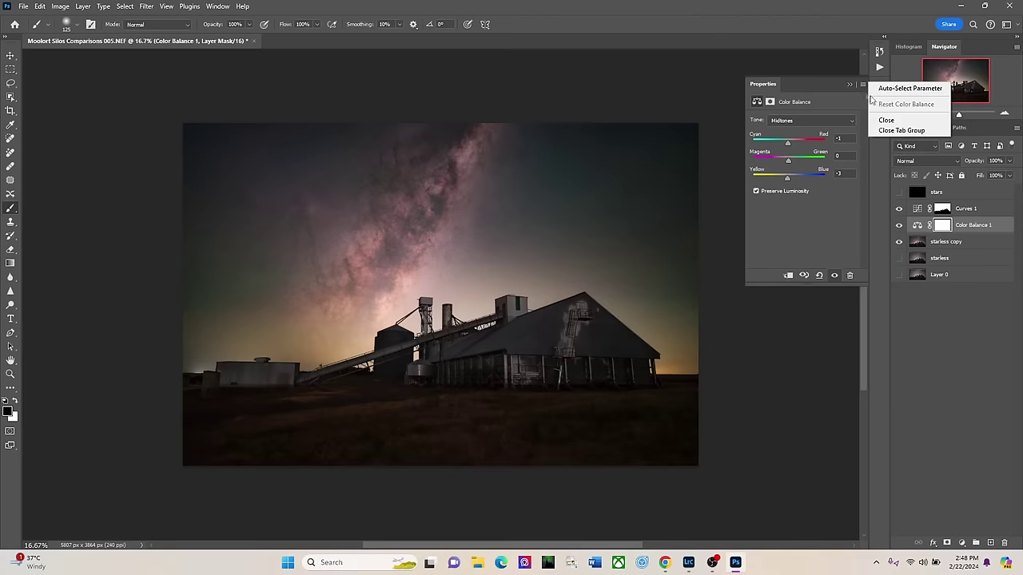
click(887, 122)
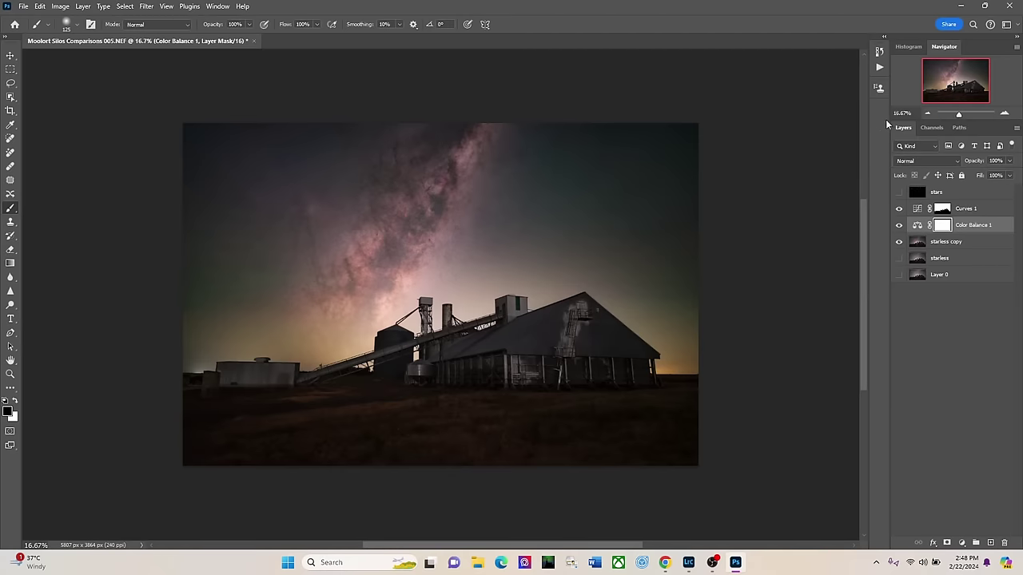
click(899, 226)
click(900, 227)
click(900, 227)
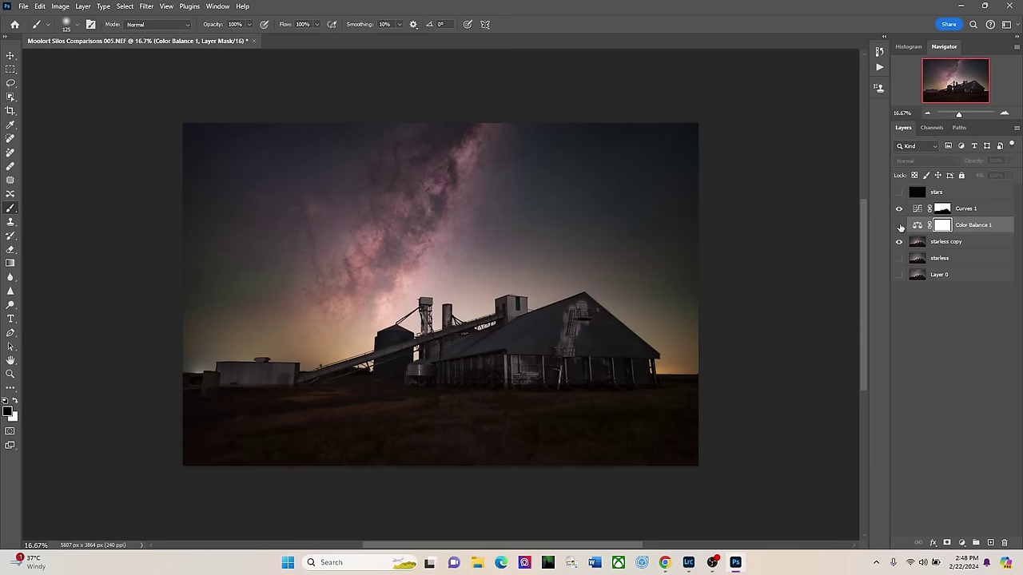
click(900, 227)
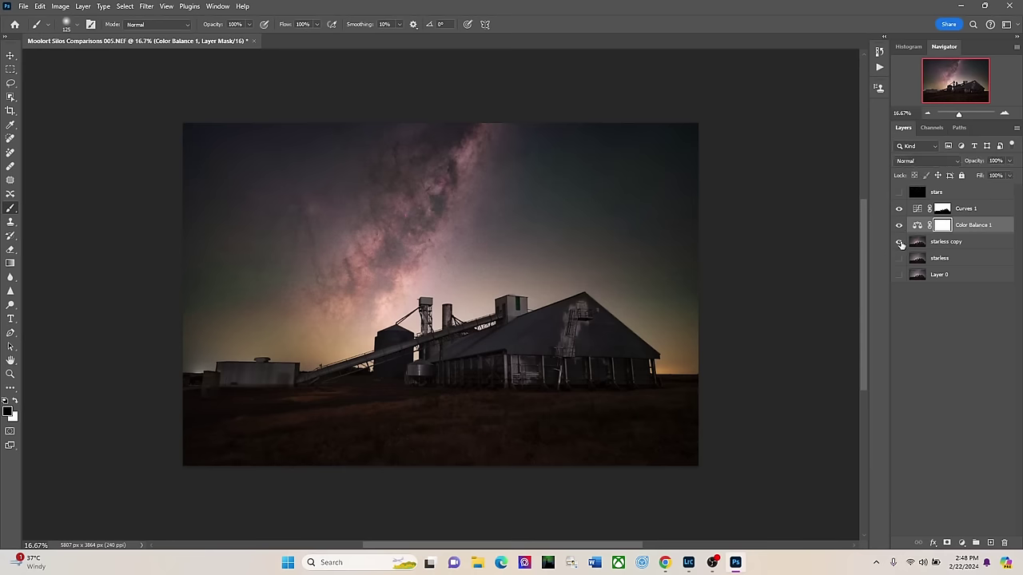
Inspect the Milky Way core and the sky noise up close, and return to a 25% view of the whole scene.
drag(959, 116, 949, 70)
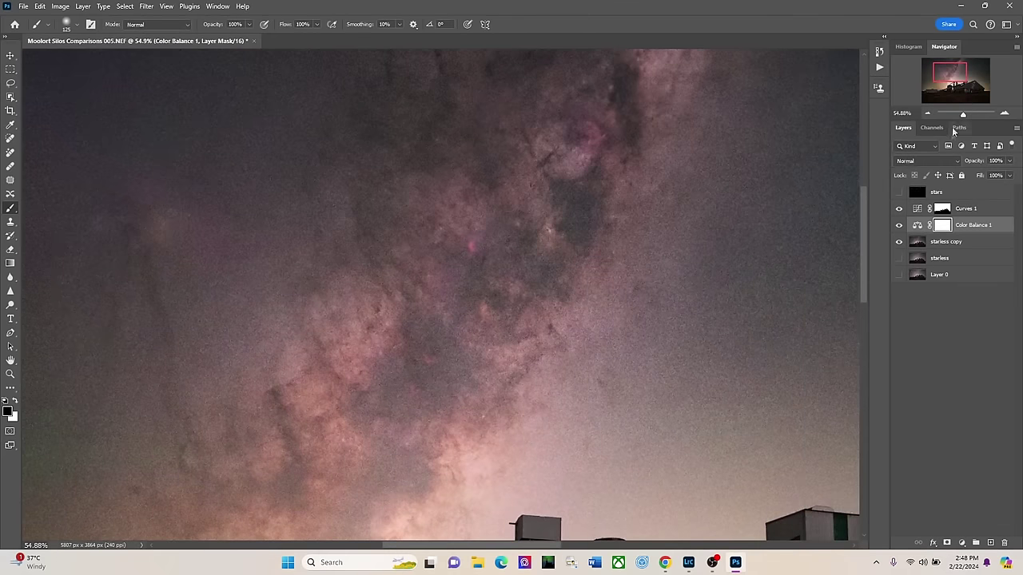
drag(956, 76, 950, 75)
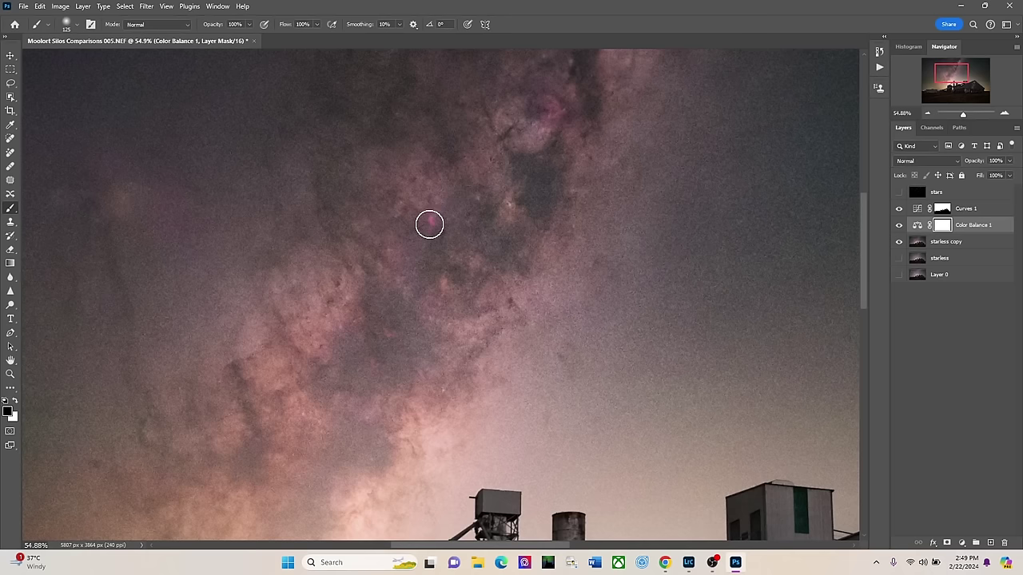
drag(964, 116, 962, 117)
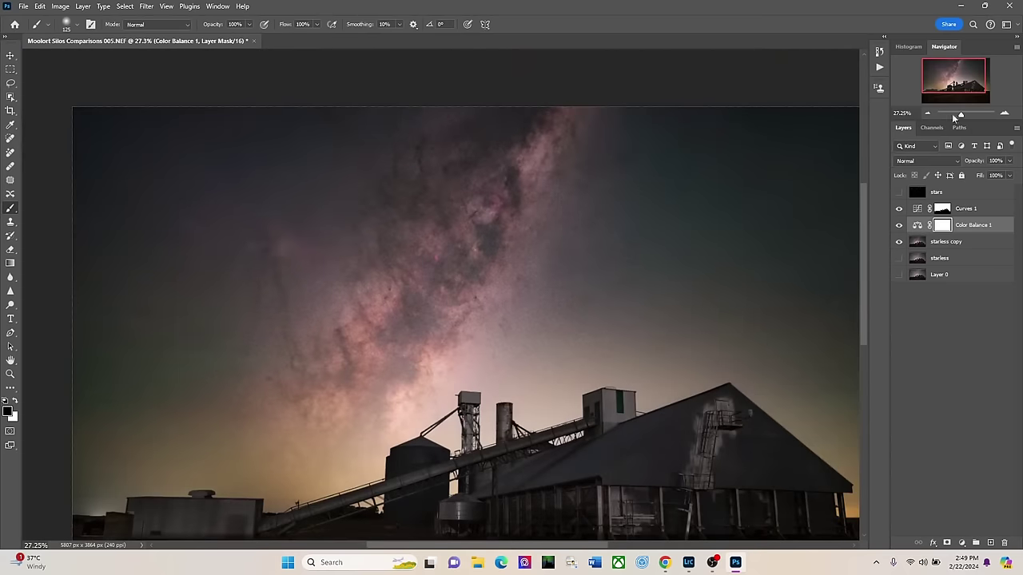
click(929, 114)
click(928, 114)
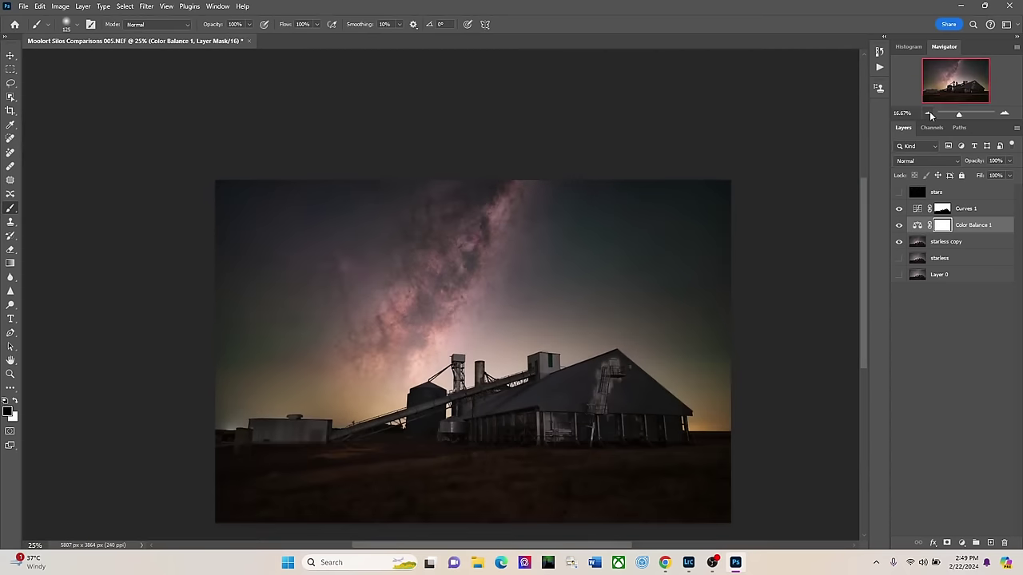
click(929, 114)
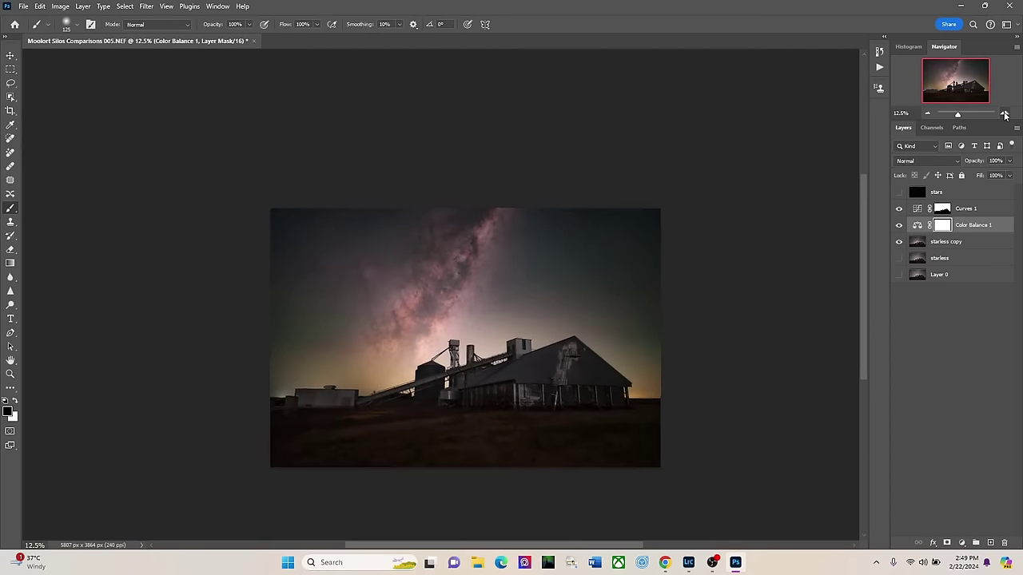
click(1005, 115)
click(1005, 114)
drag(863, 198, 861, 224)
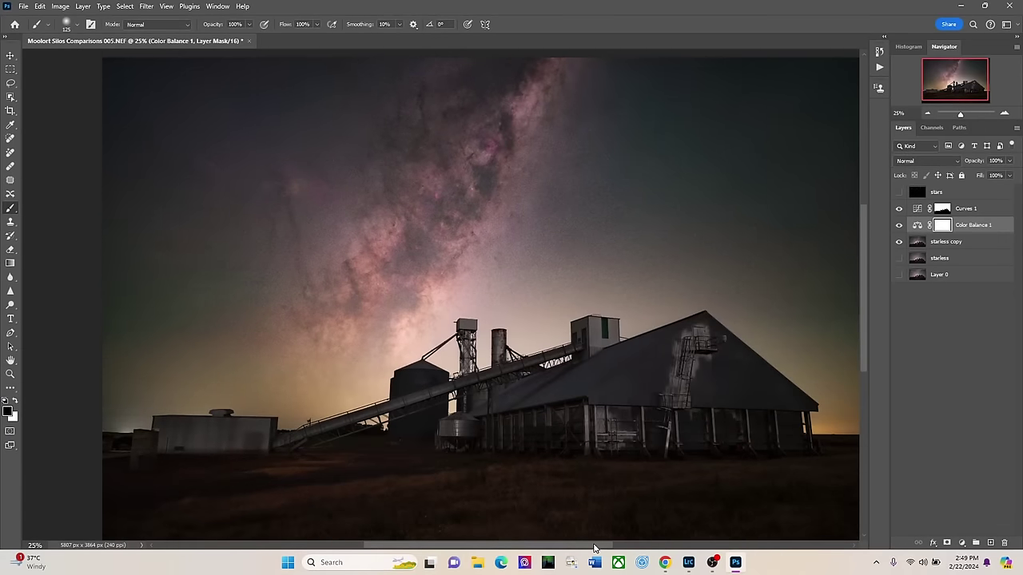
drag(589, 548, 608, 548)
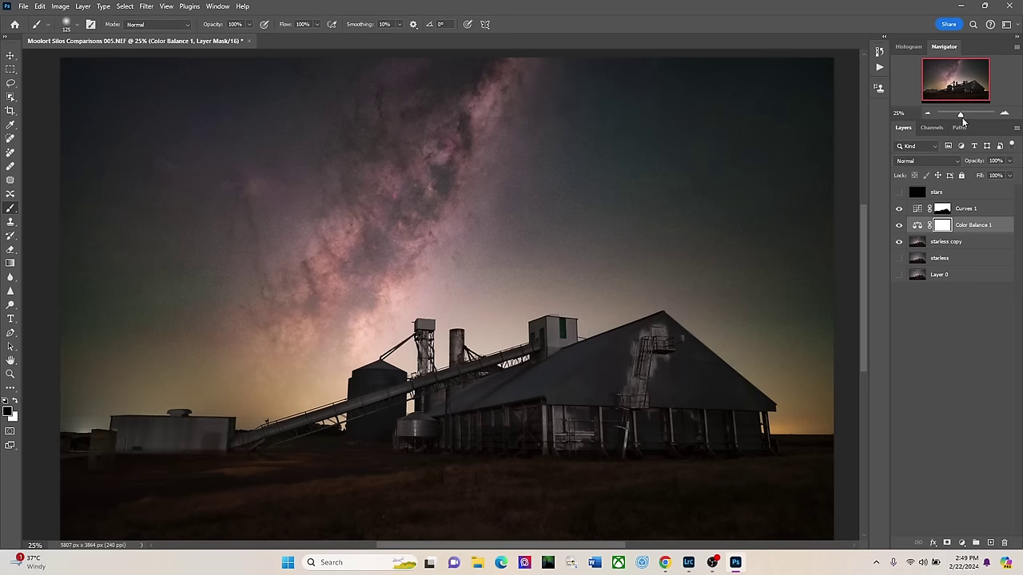
drag(961, 116, 967, 113)
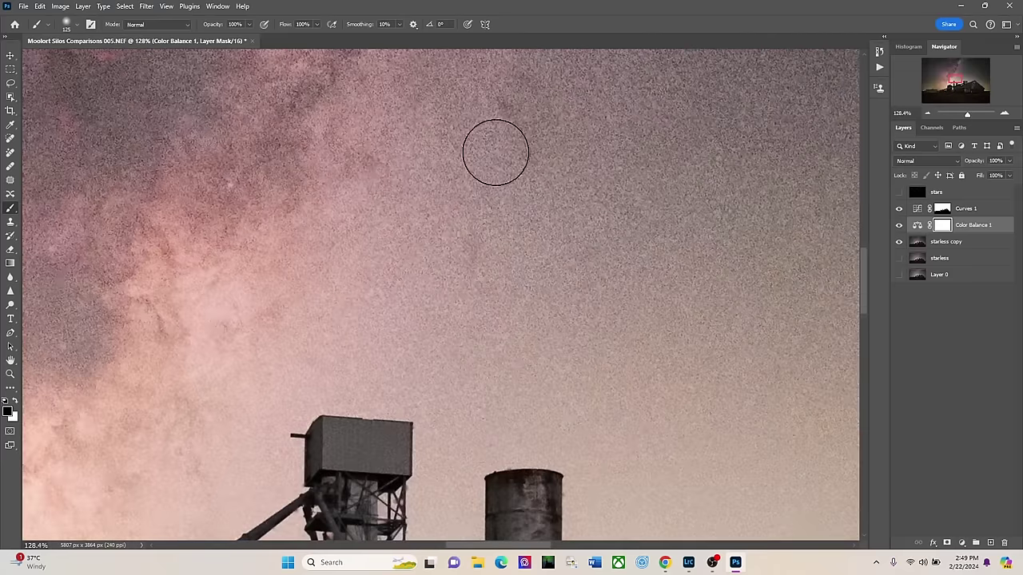
drag(967, 116, 959, 116)
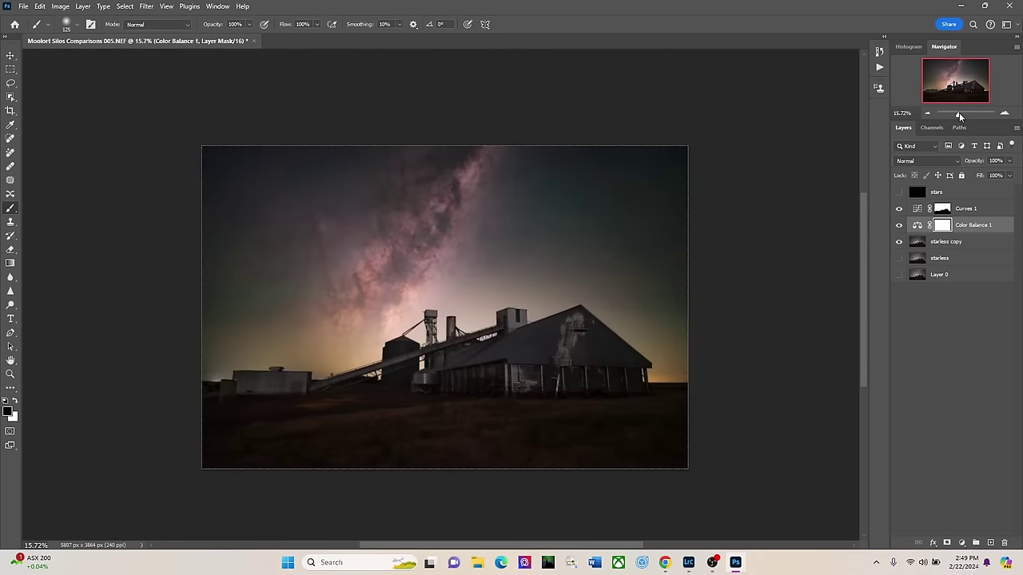
click(1005, 114)
click(1004, 113)
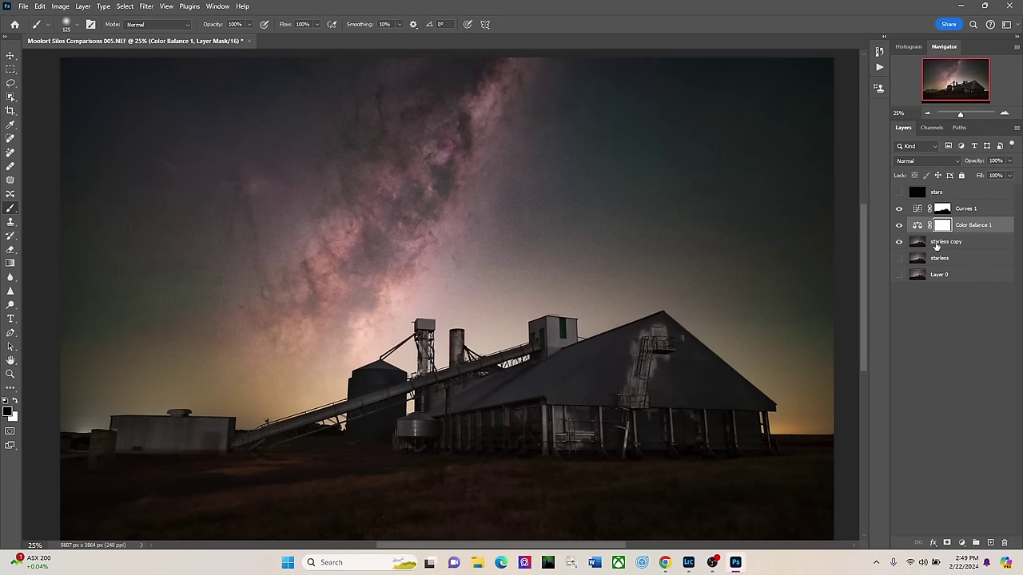
Compare the image with the Curves 1 and Color Balance 1 layers each hidden and shown.
click(897, 209)
click(897, 209)
click(899, 208)
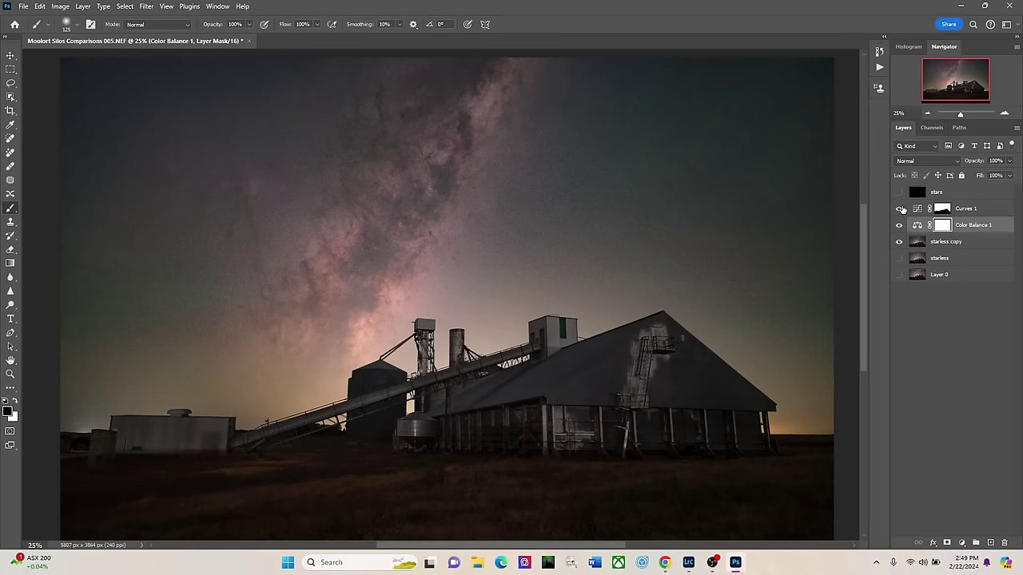
click(900, 209)
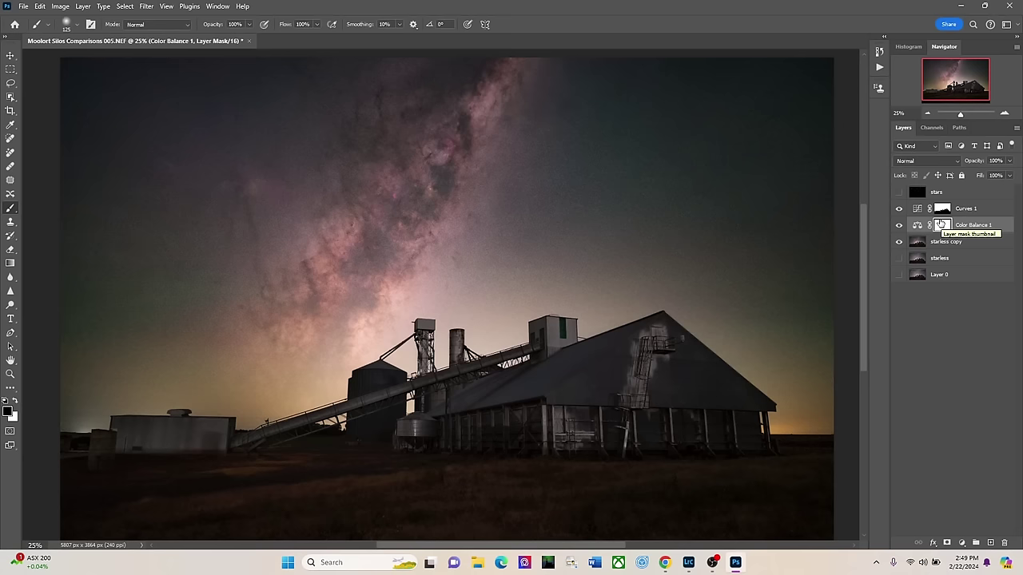
click(899, 226)
click(899, 226)
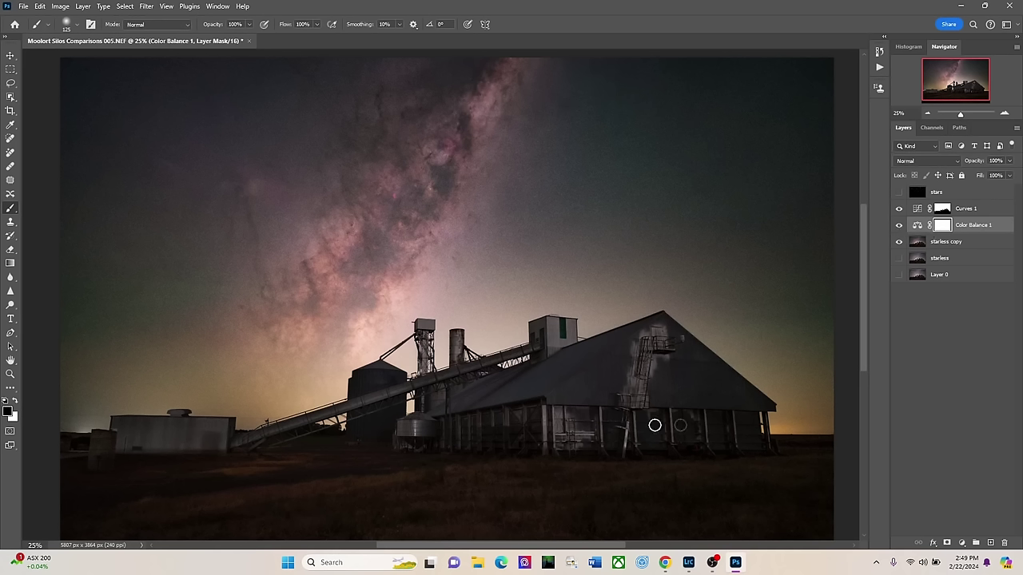
click(900, 227)
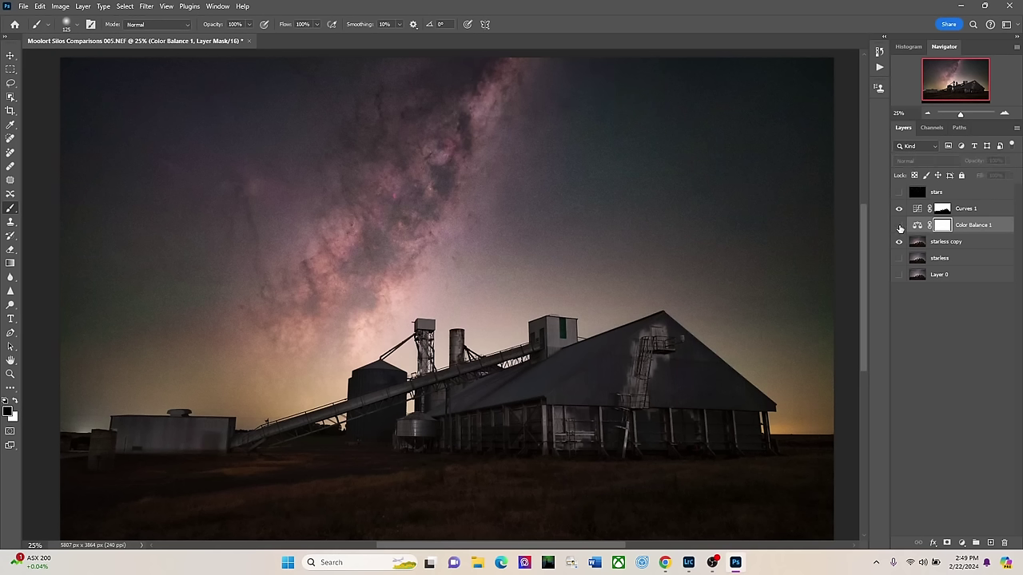
click(899, 228)
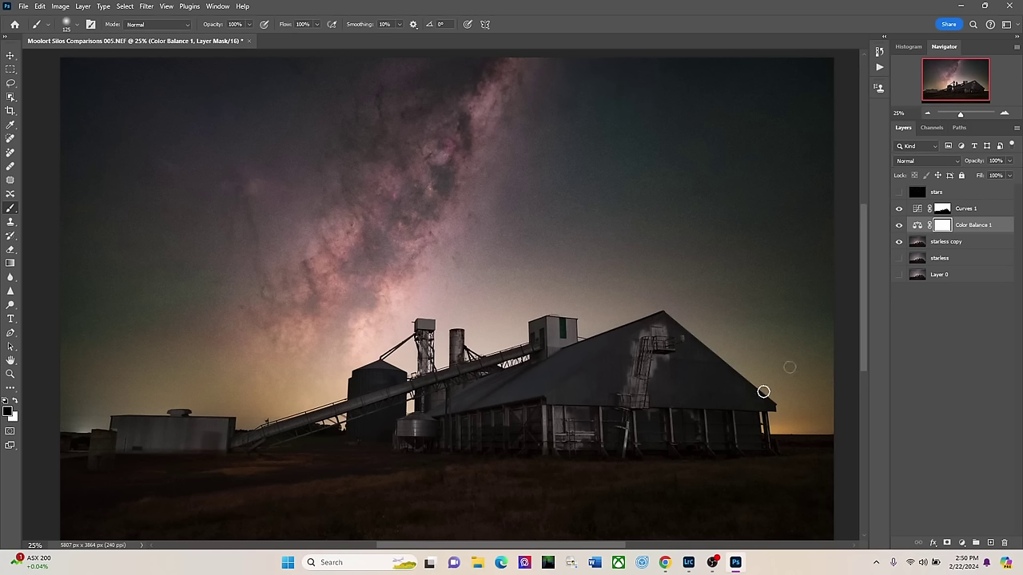
click(898, 209)
click(899, 209)
Target the Curves 1 layer mask and set the brush opacity to 23%.
click(943, 208)
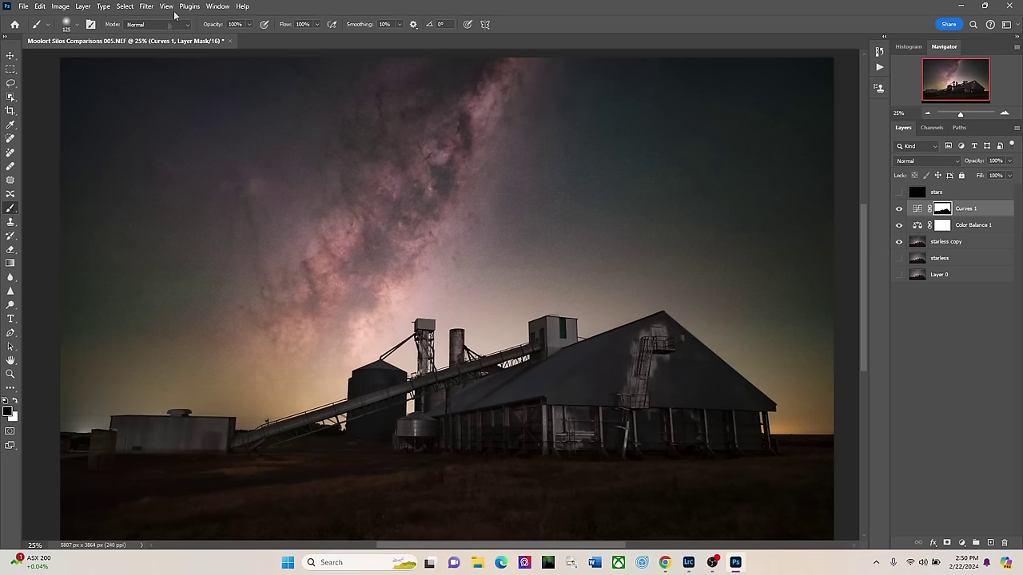
click(248, 24)
drag(249, 38, 214, 38)
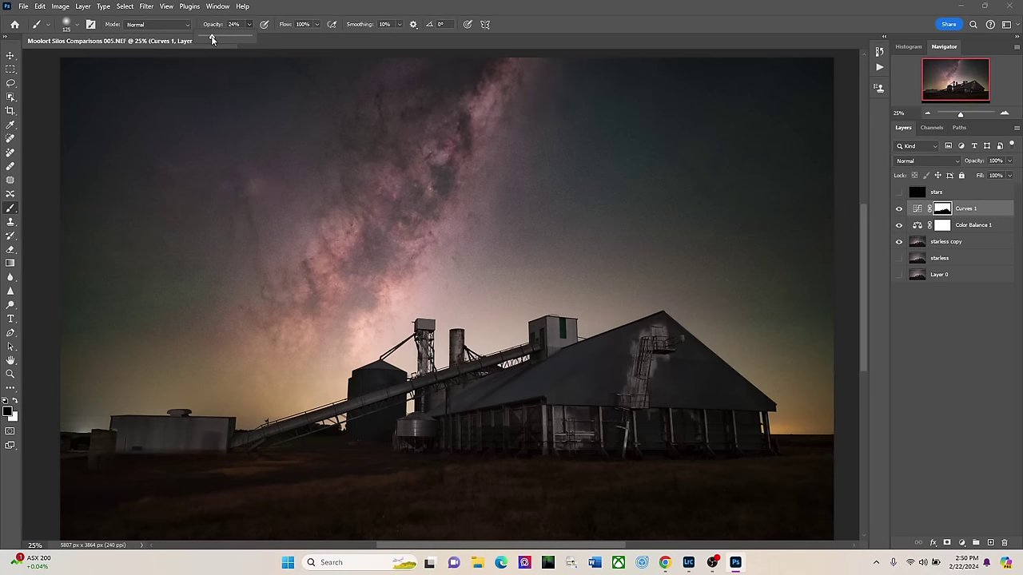
click(412, 256)
Enlarge the brush to 2500 px for painting on the Curves 1 mask.
key(bracketright)
key(bracketright)
key(bracketright)
key(bracketright)
key(bracketright)
key(bracketright)
key(bracketright)
key(bracketright)
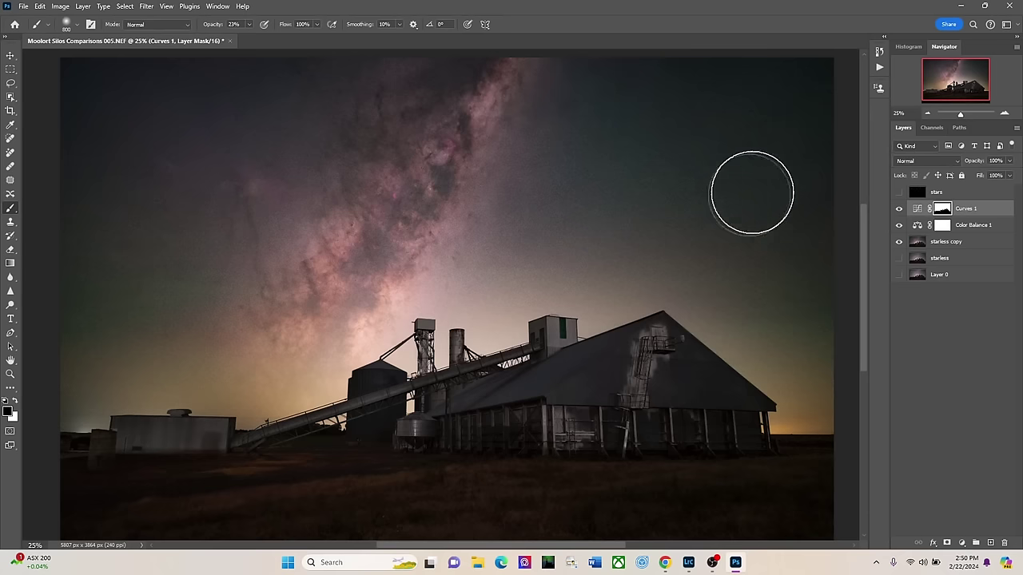
key(bracketright)
key(bracketright)
key(bracketright)
key(bracketright)
key(bracketright)
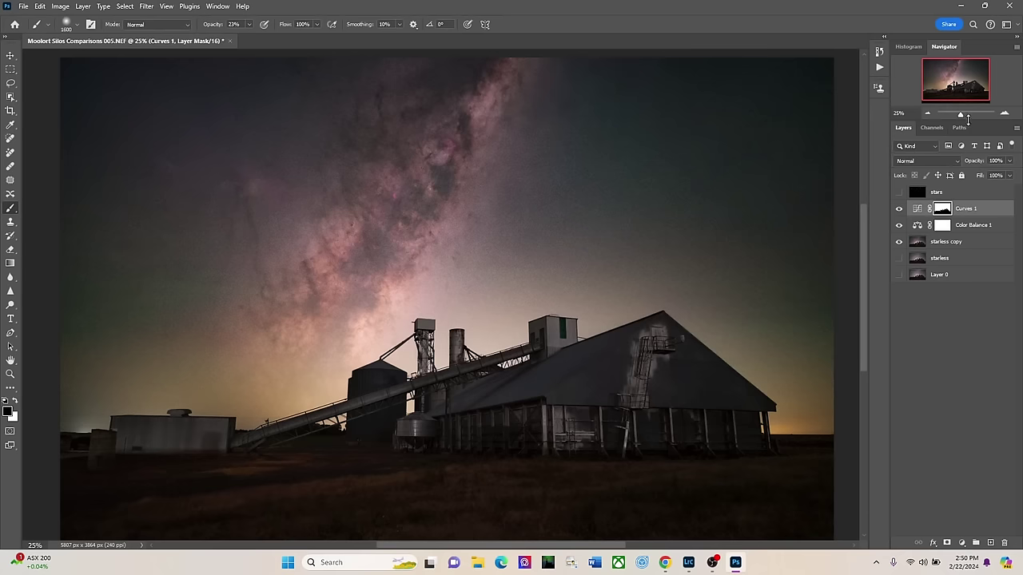
click(927, 113)
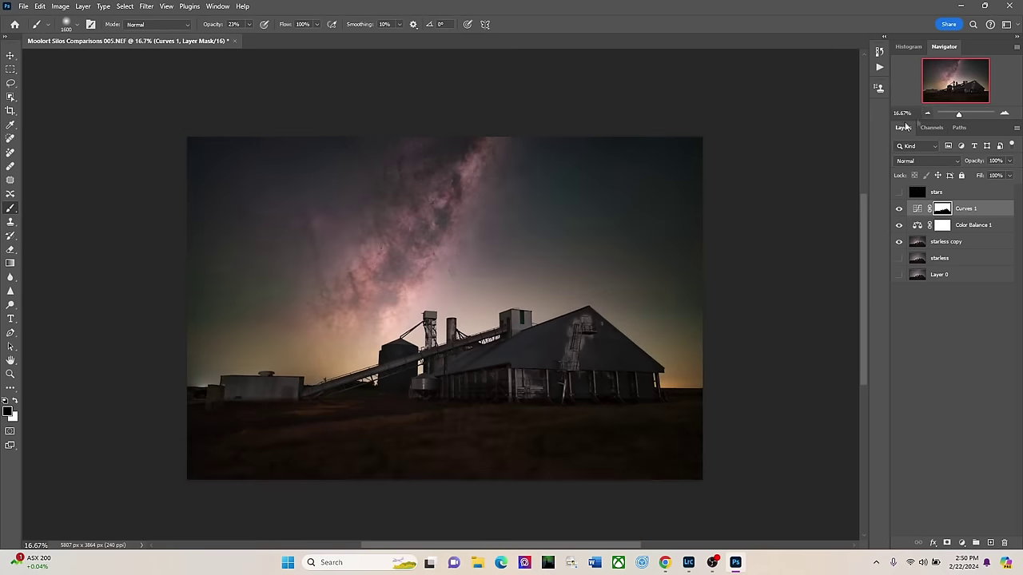
key(bracketright)
key(bracketright)
key(bracketright)
key(bracketright)
key(bracketright)
key(bracketright)
key(bracketright)
key(bracketright)
key(bracketright)
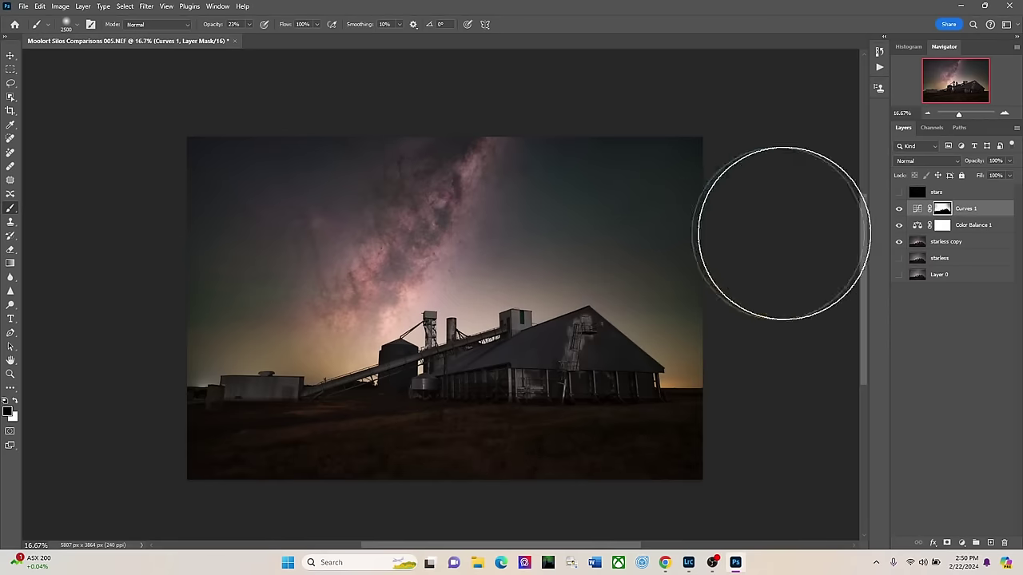
Darken the shadows in the Curves 1 adjustment by moving the lower curve point to input 39, output 27, and close the curve settings.
double_click(916, 209)
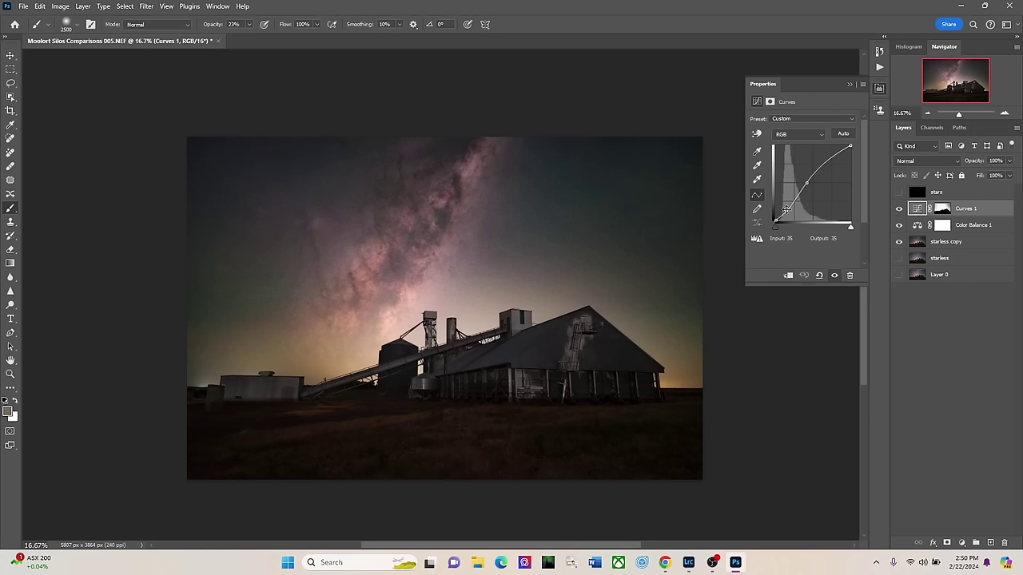
drag(786, 209, 786, 211)
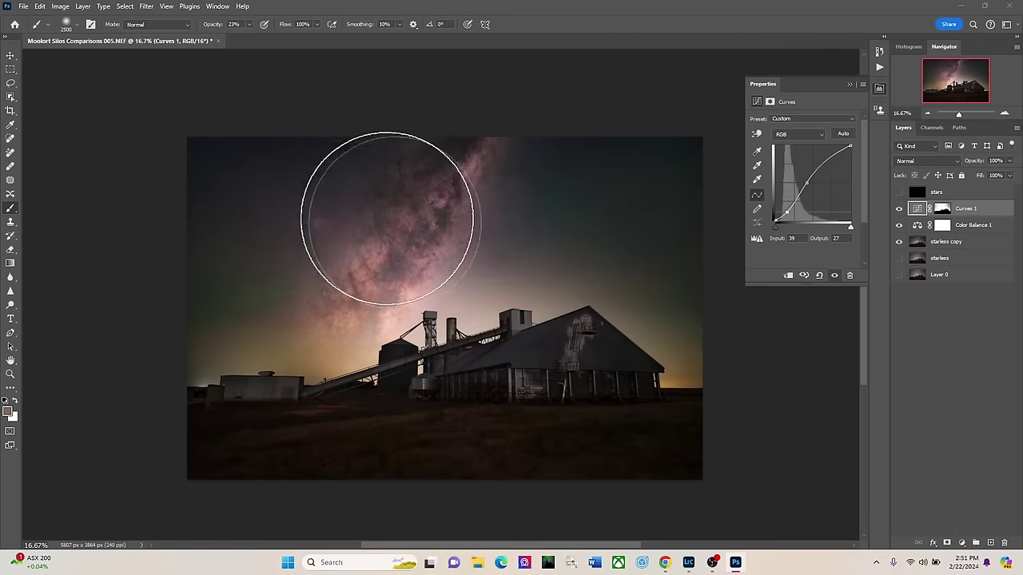
click(862, 84)
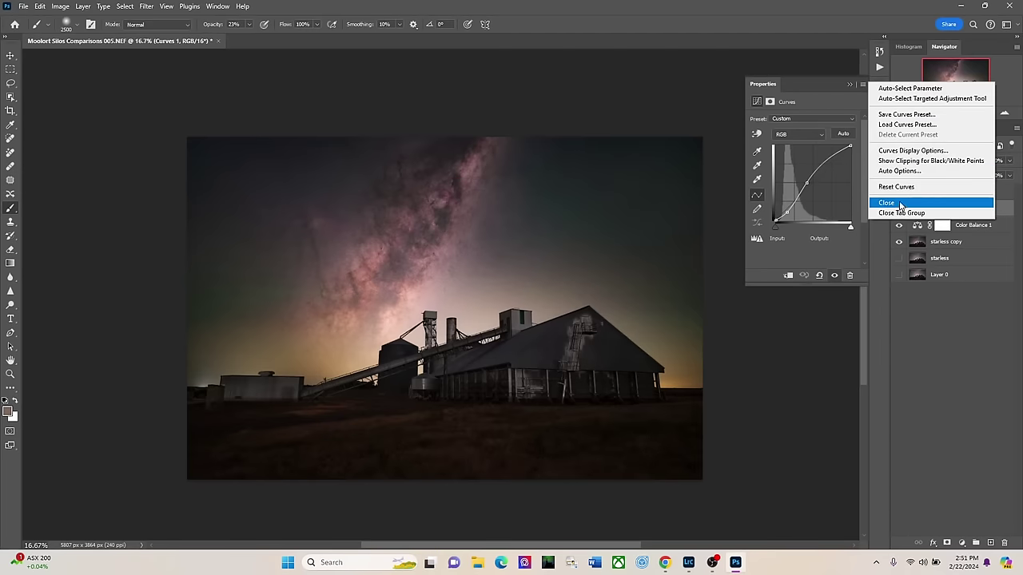
click(901, 204)
Paint over the outer sky on the Curves 1 mask with brush opacity at 16%, and compare the layer hidden and shown.
click(943, 209)
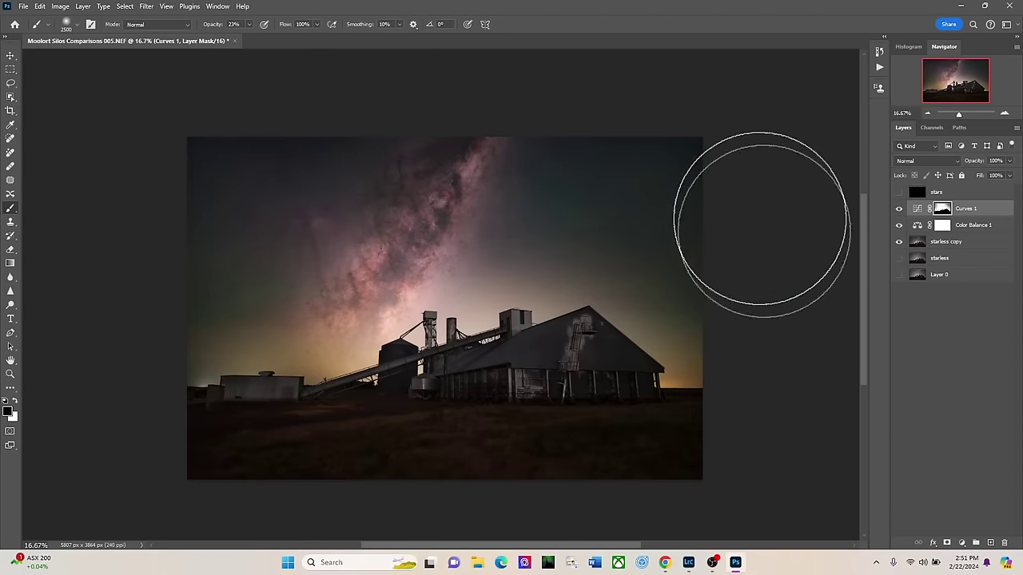
click(249, 24)
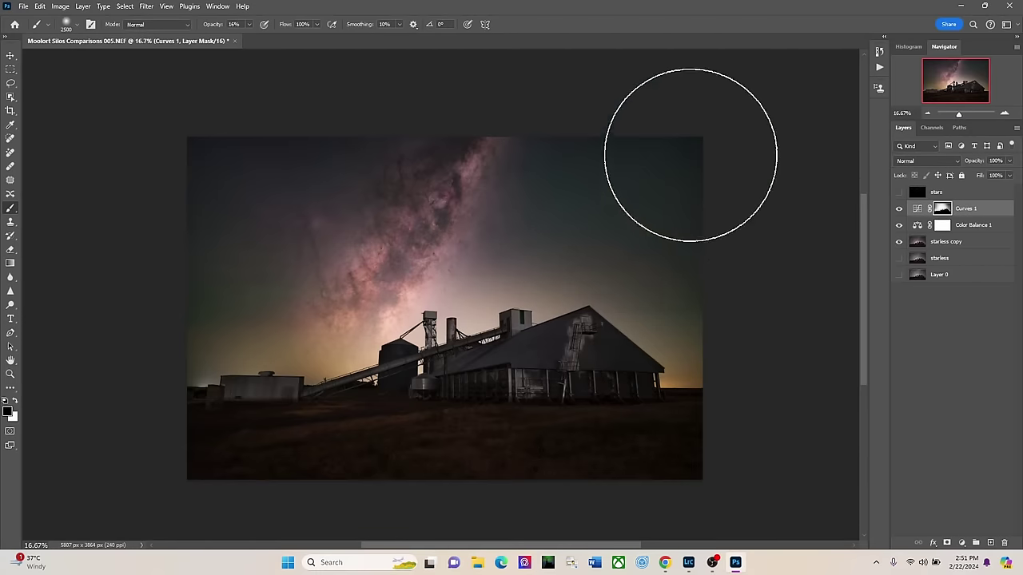
click(899, 208)
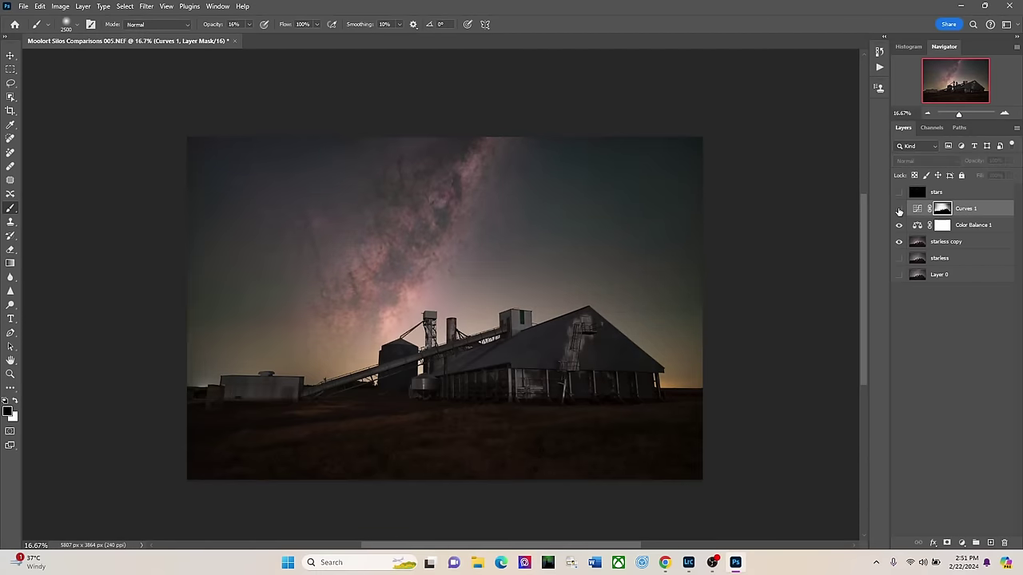
click(899, 209)
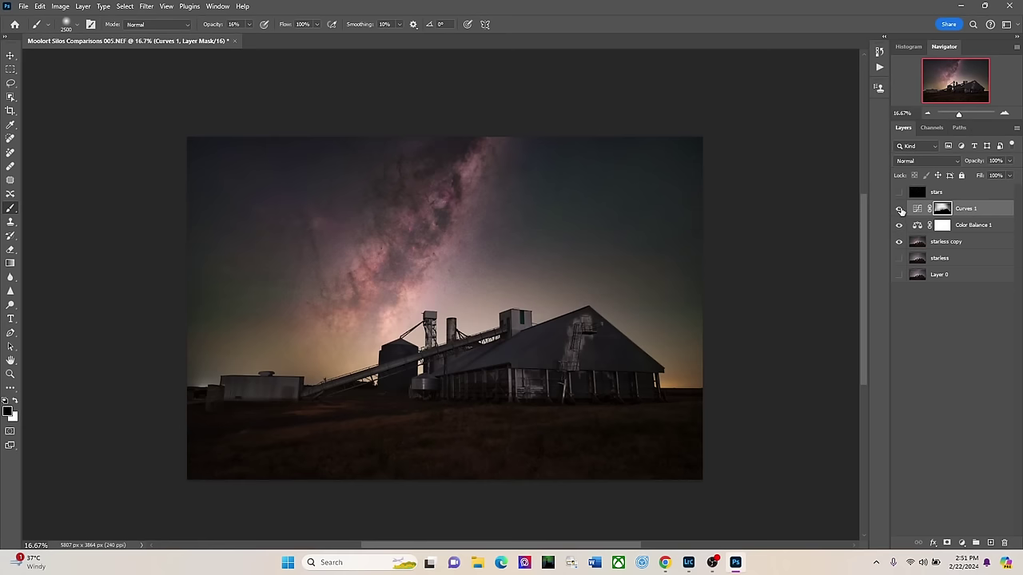
Merge the visible Curves 1, Color Balance 1 and starless copy layers, keeping the stars layer hidden.
click(918, 242)
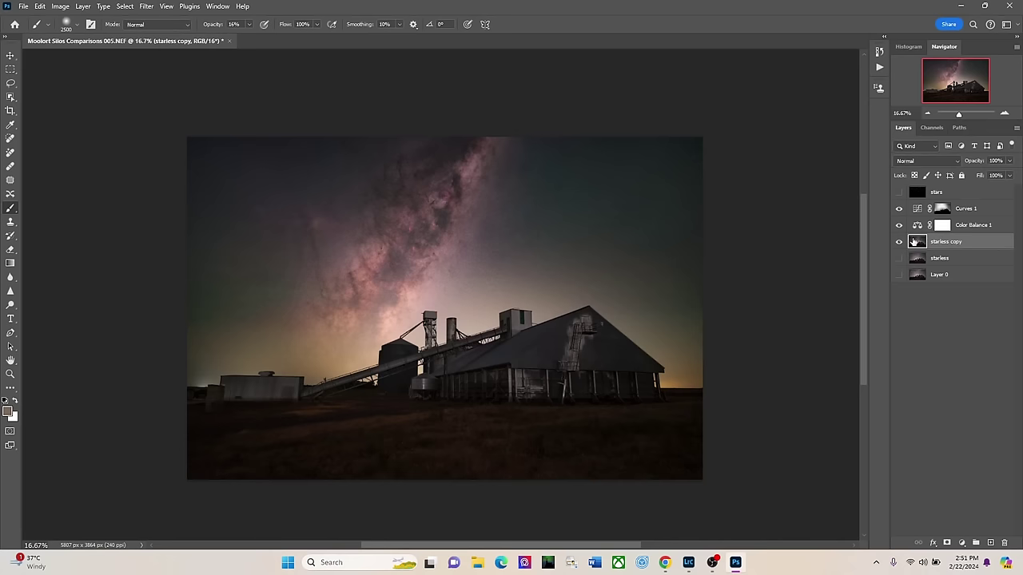
click(84, 8)
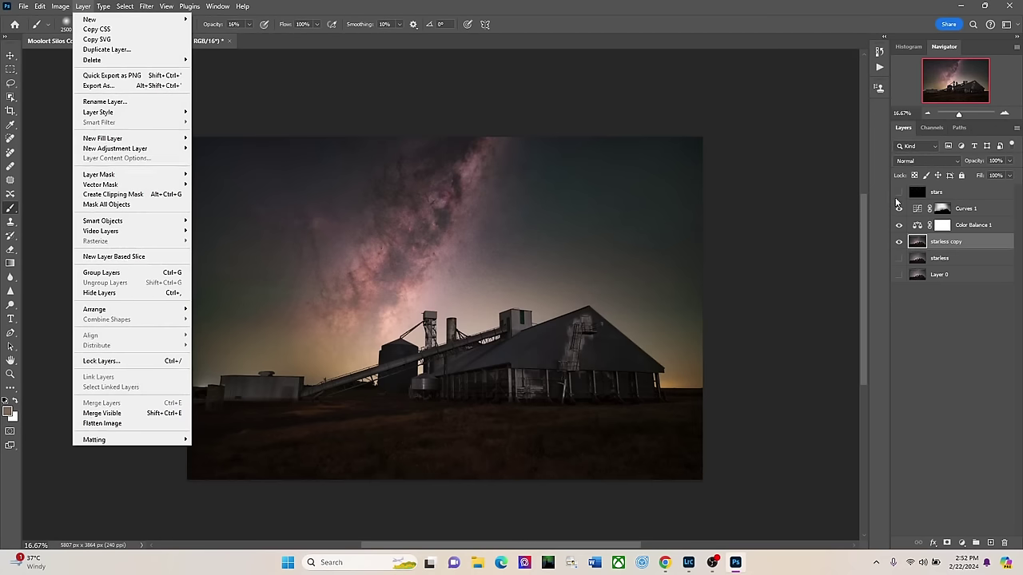
click(899, 194)
click(899, 193)
click(901, 195)
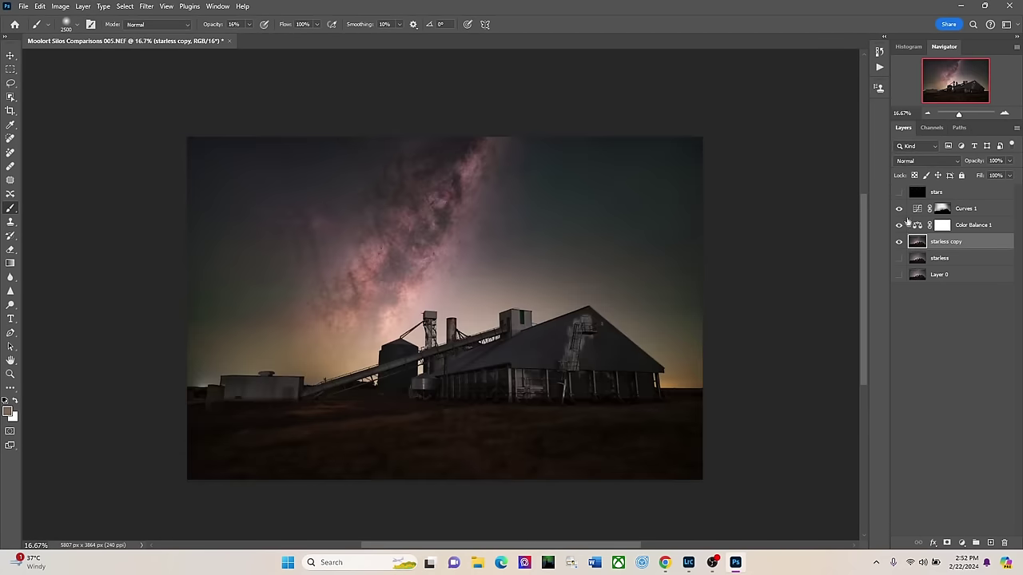
click(84, 6)
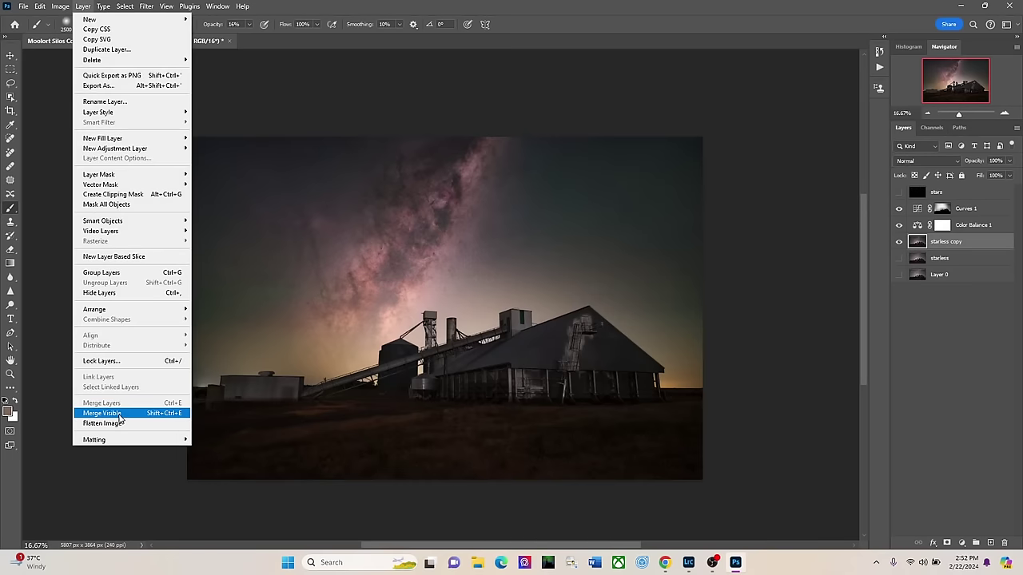
click(119, 413)
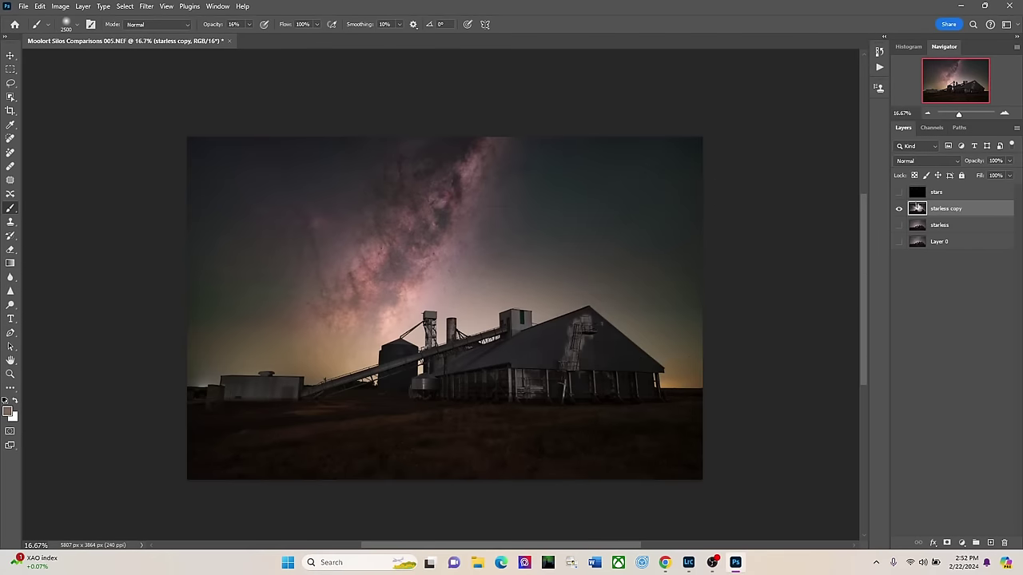
Show the stars layer and set its blending mode to Color Dodge.
click(898, 192)
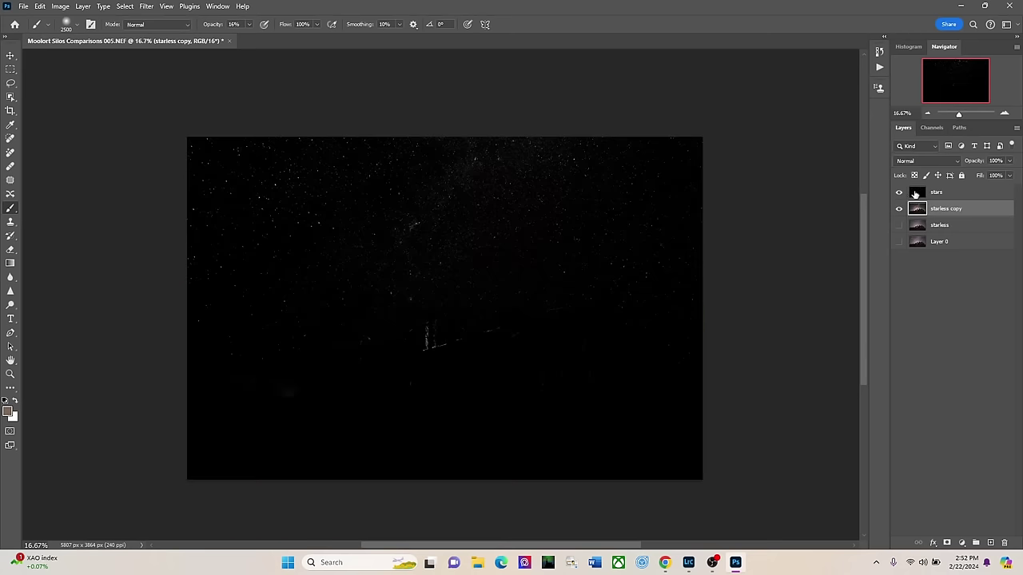
click(919, 193)
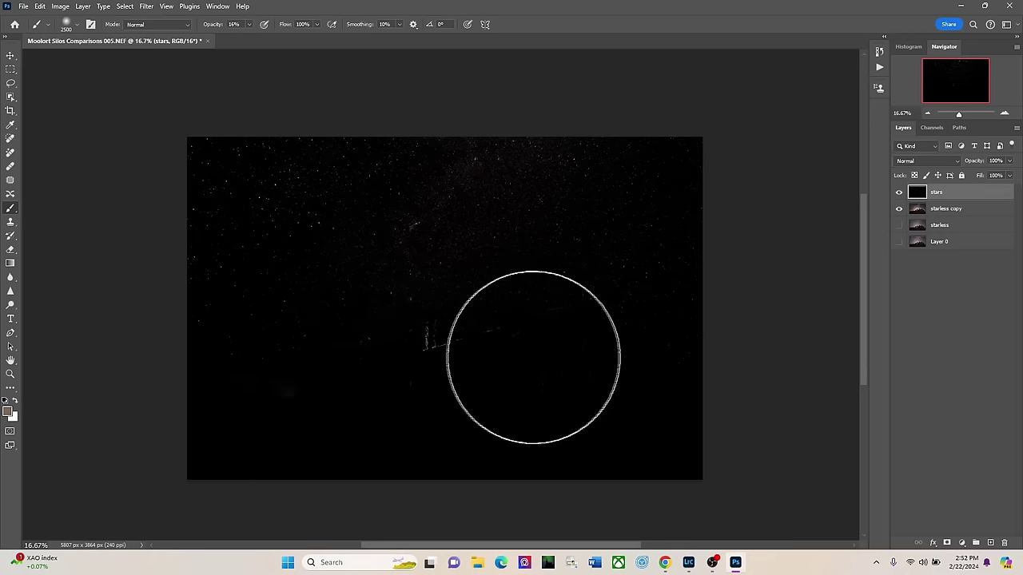
click(957, 160)
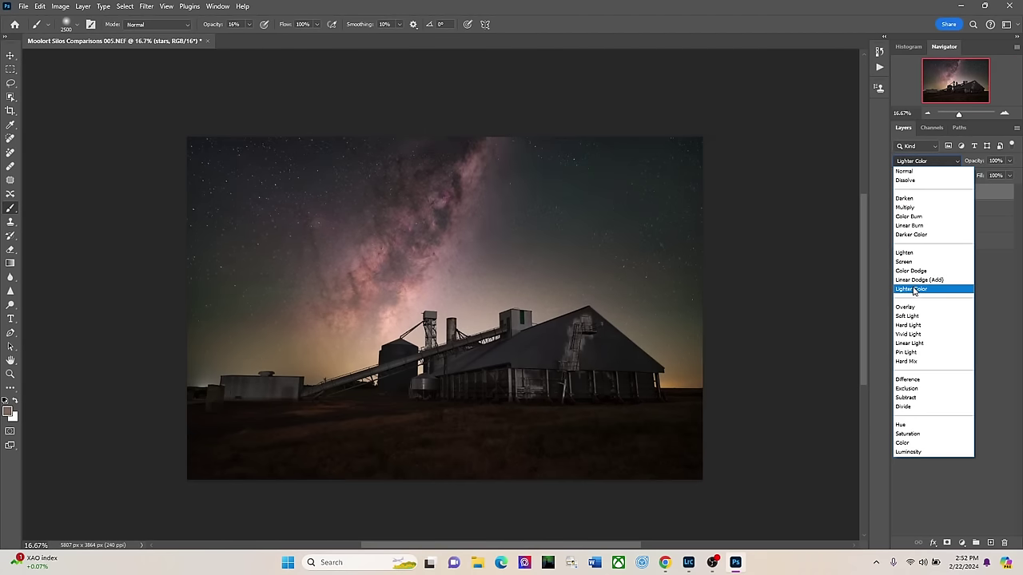
click(912, 271)
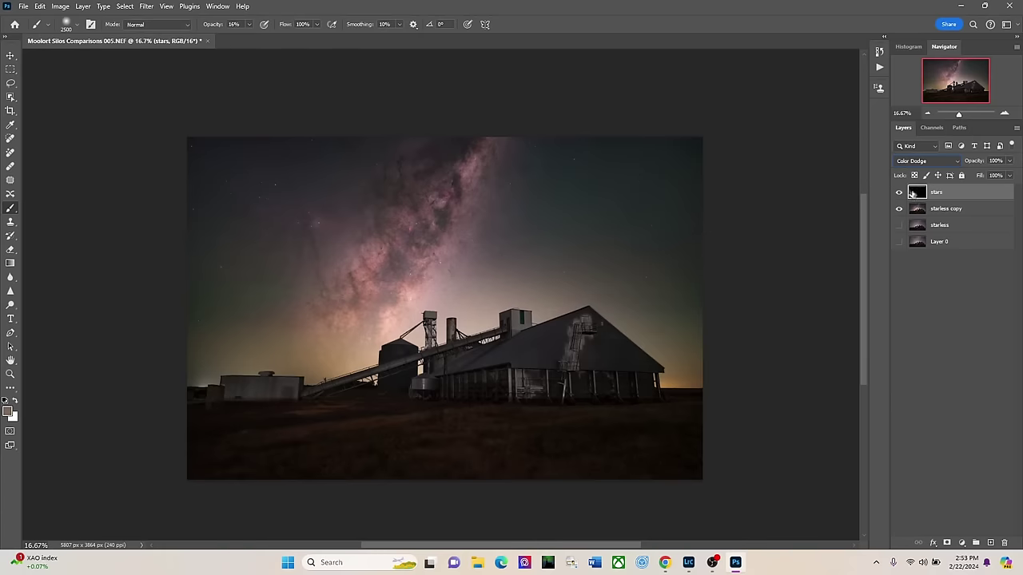
Duplicate the stars layer as "stars copy".
click(83, 6)
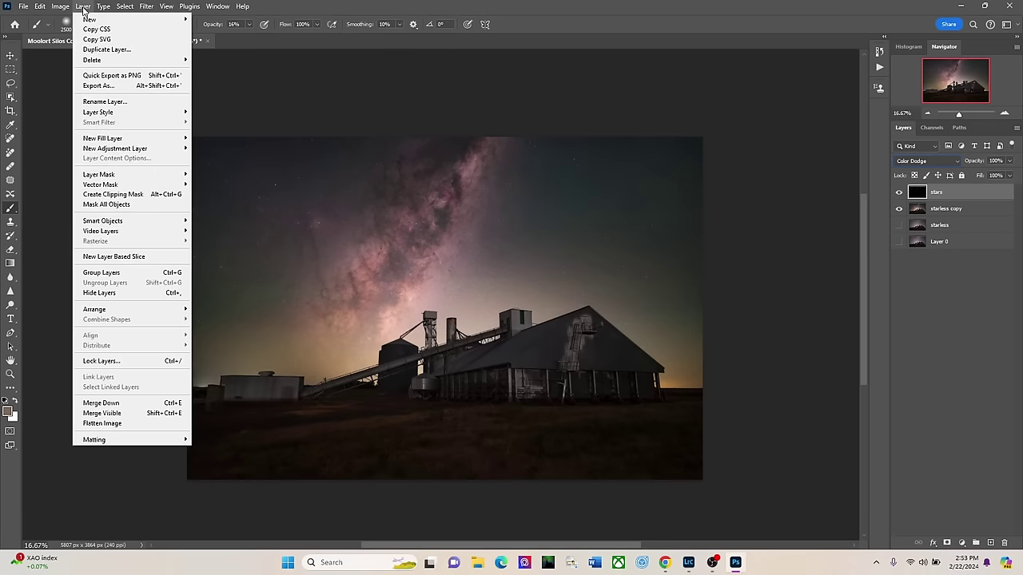
click(106, 49)
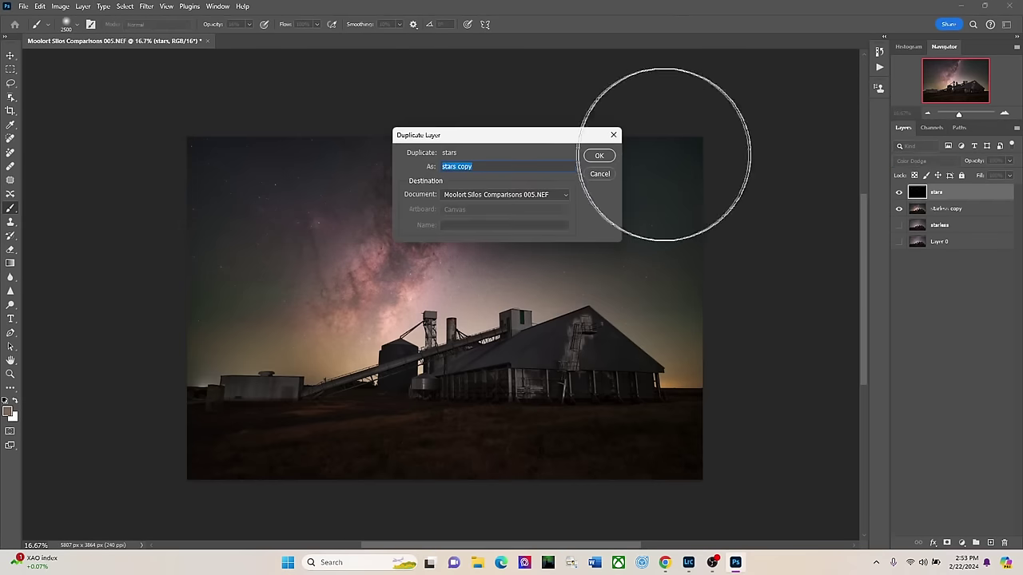
click(598, 157)
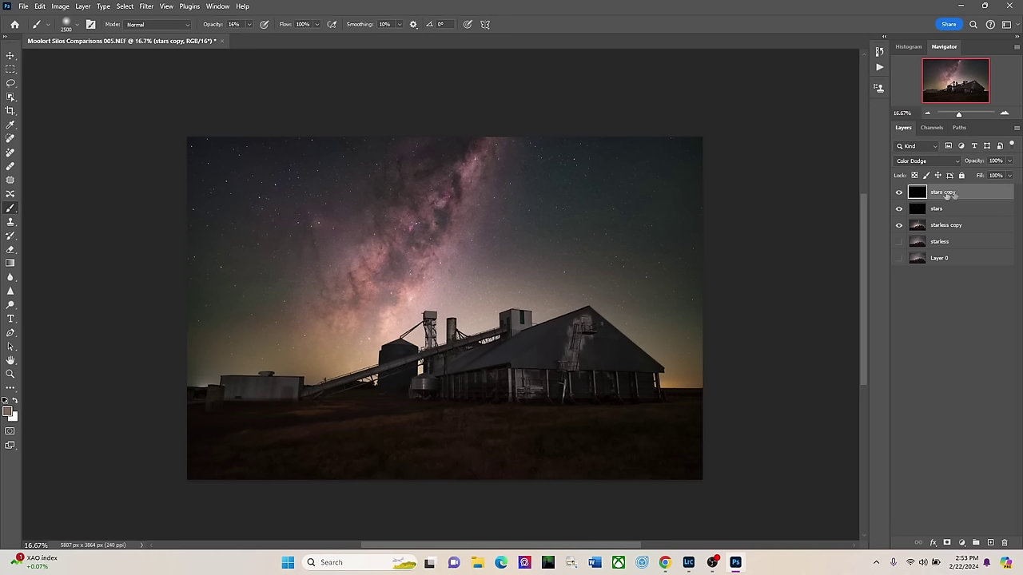
Add a layer mask to the stars copy layer and invert it to black.
click(947, 542)
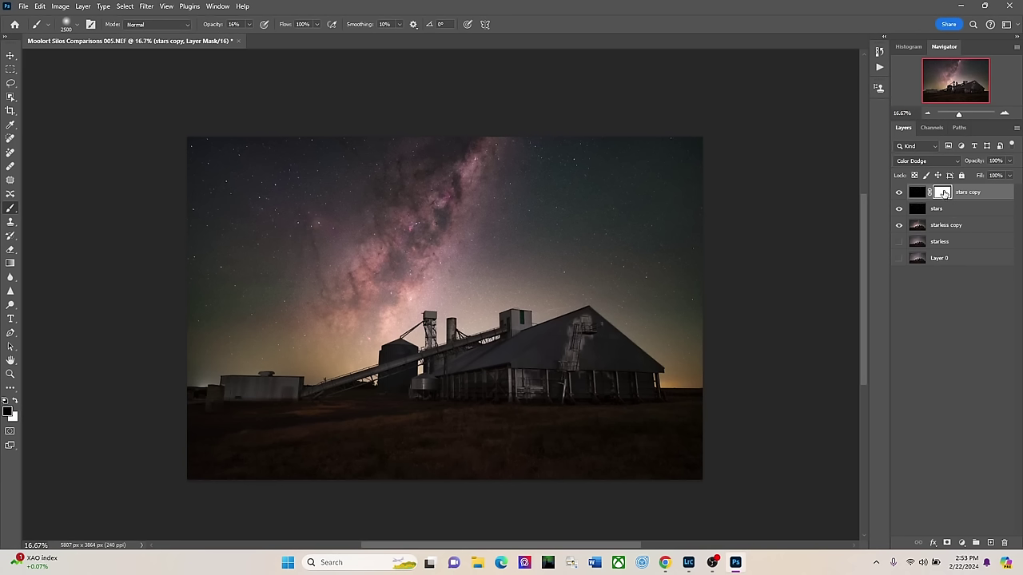
drag(944, 193, 944, 195)
key(ctrl+i)
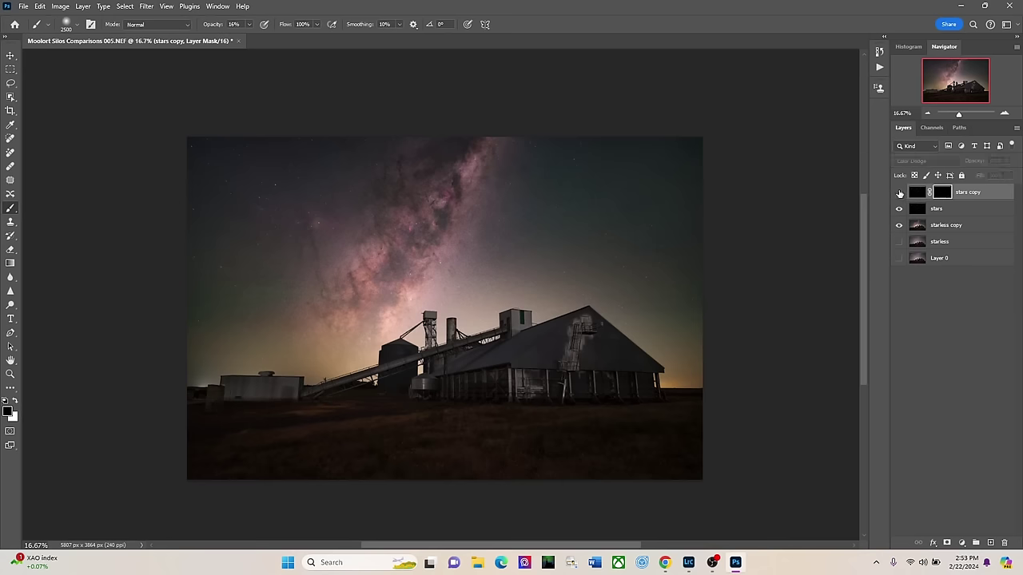
Set the foreground color to white and the brush opacity to 100%.
click(15, 403)
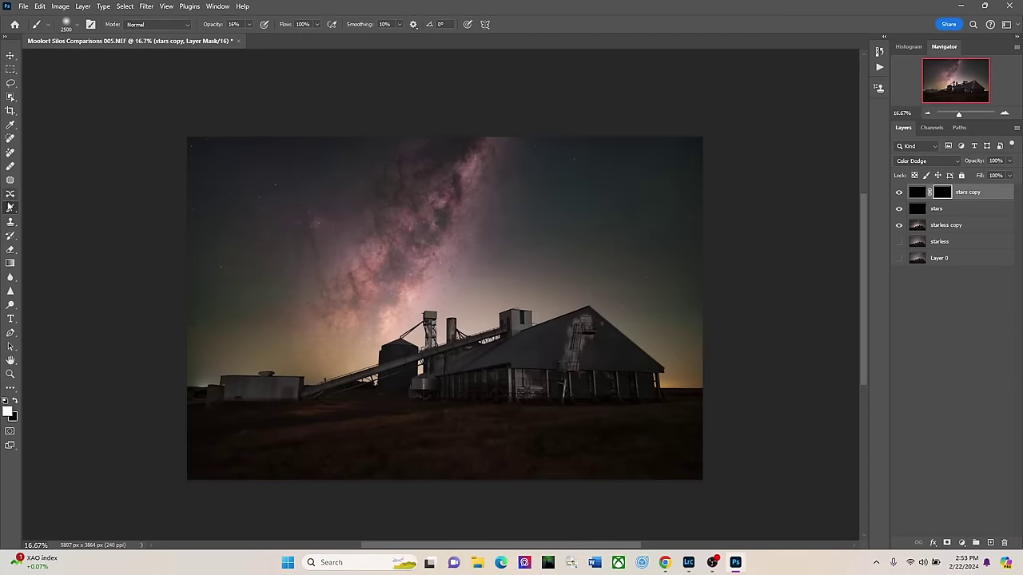
click(249, 24)
drag(248, 37, 349, 44)
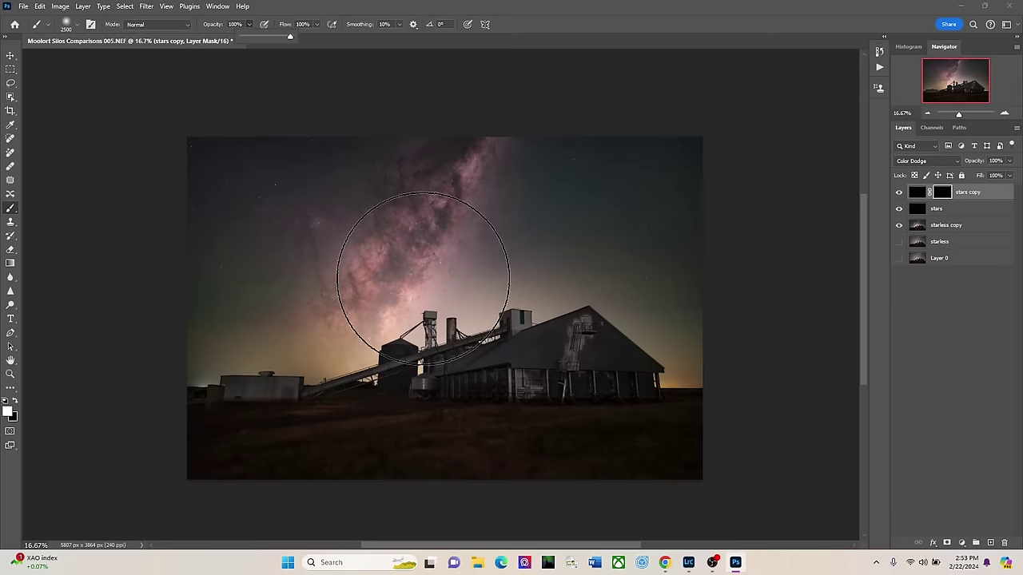
Shrink the brush to 175 px for painting on the stars copy mask.
key(bracketleft)
key(bracketleft)
key(bracketleft)
key(bracketleft)
key(bracketleft)
key(bracketleft)
key(bracketleft)
key(bracketleft)
key(bracketleft)
key(bracketleft)
key(bracketleft)
key(bracketleft)
key(bracketleft)
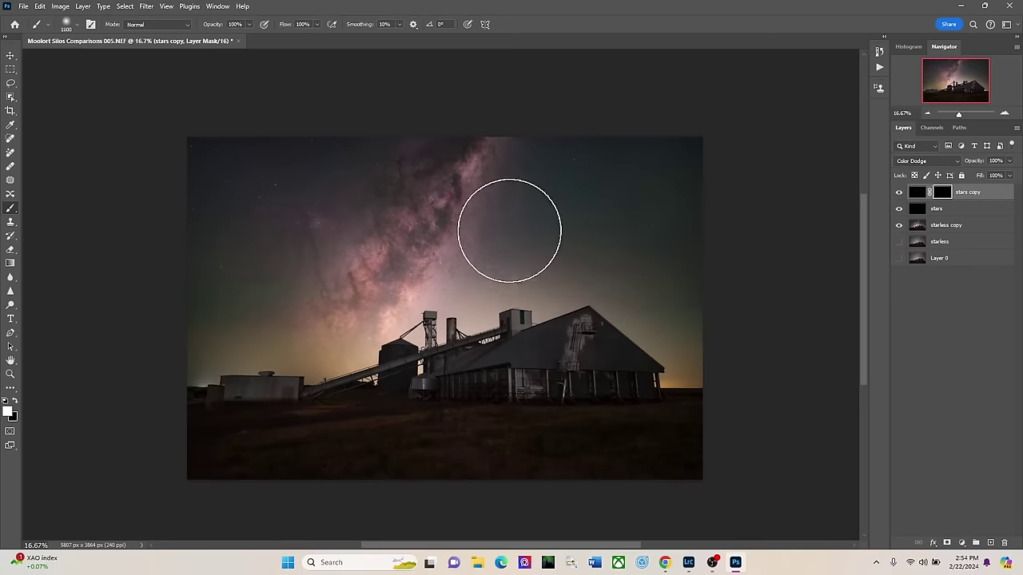
key(bracketleft)
key(bracketleft)
key(bracketleft)
key(bracketleft)
key(bracketleft)
key(bracketleft)
key(bracketleft)
key(bracketleft)
key(bracketleft)
key(bracketleft)
key(bracketleft)
key(bracketleft)
key(bracketleft)
key(bracketleft)
key(bracketleft)
key(bracketleft)
key(bracketleft)
key(bracketleft)
key(bracketleft)
key(bracketleft)
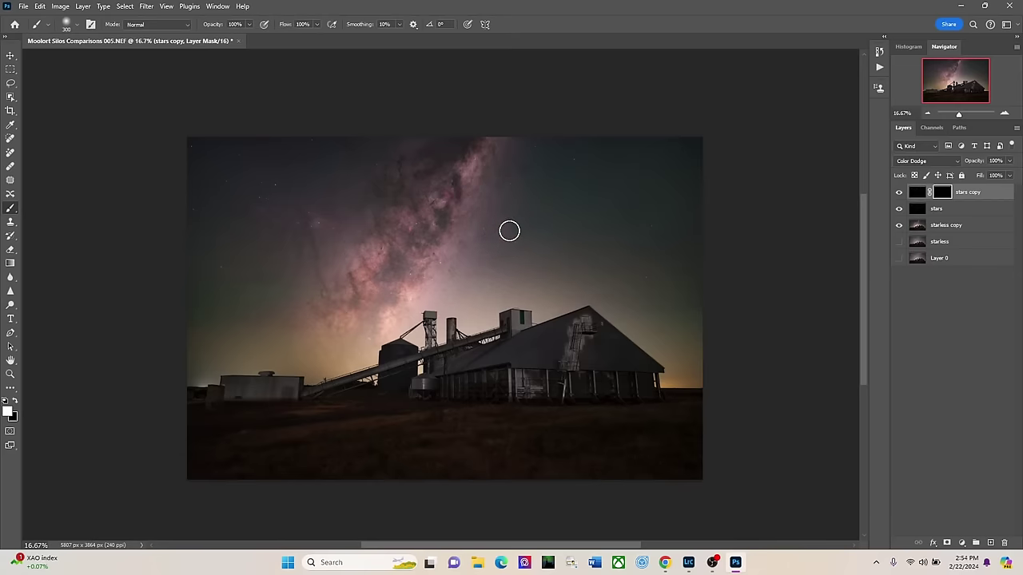
key(bracketleft)
Paint white over the bright stars and clusters along the upper Milky Way on the stars copy mask, reducing the brush to 80 px.
mouse_move(960, 114)
mouse_down()
mouse_move(949, 79)
mouse_move(964, 115)
mouse_up()
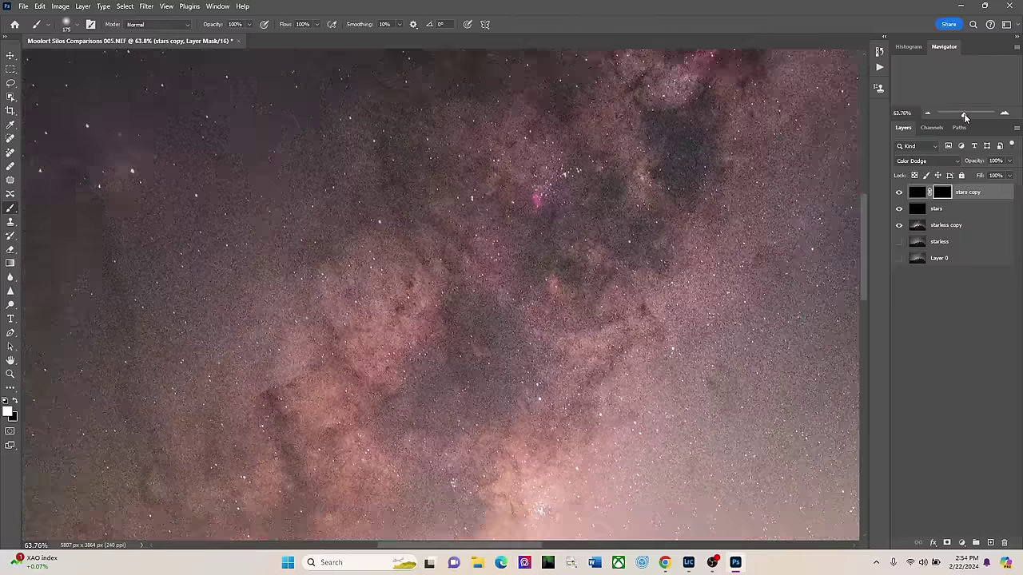
drag(951, 79, 957, 68)
key(bracketleft)
key(bracketleft)
key(bracketleft)
key(bracketleft)
key(bracketleft)
key(bracketleft)
key(bracketleft)
key(bracketleft)
click(572, 133)
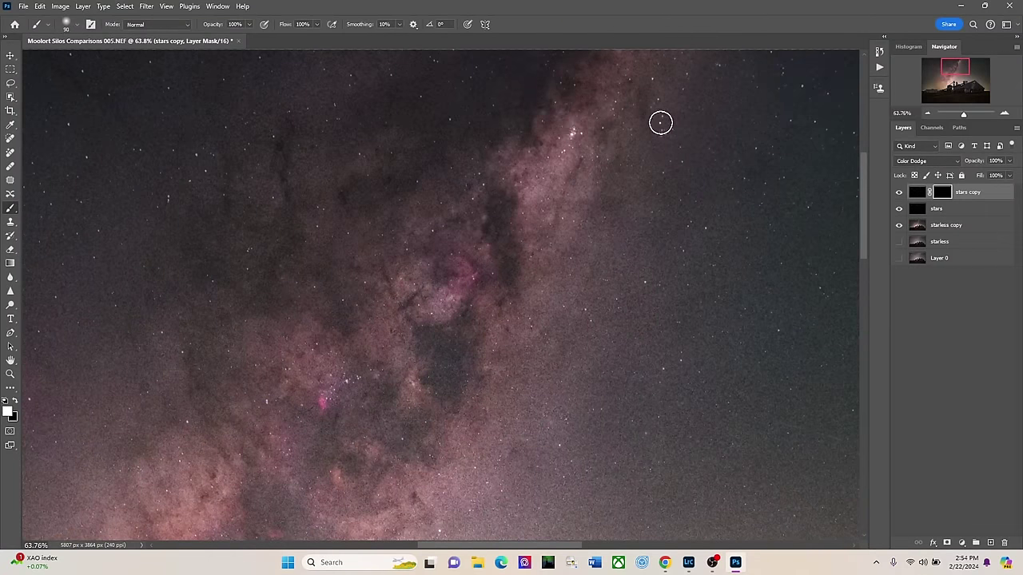
click(192, 154)
click(327, 400)
click(351, 377)
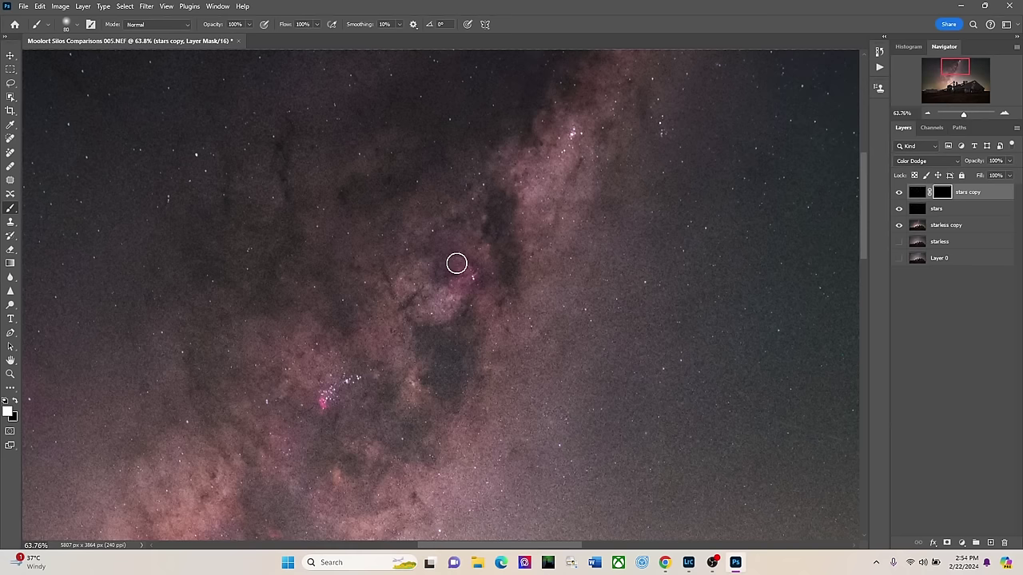
click(459, 284)
click(325, 228)
Reveal the brighter stars in the sky beside the Milky Way on the stars copy mask with the 80 px white brush.
drag(955, 70, 937, 68)
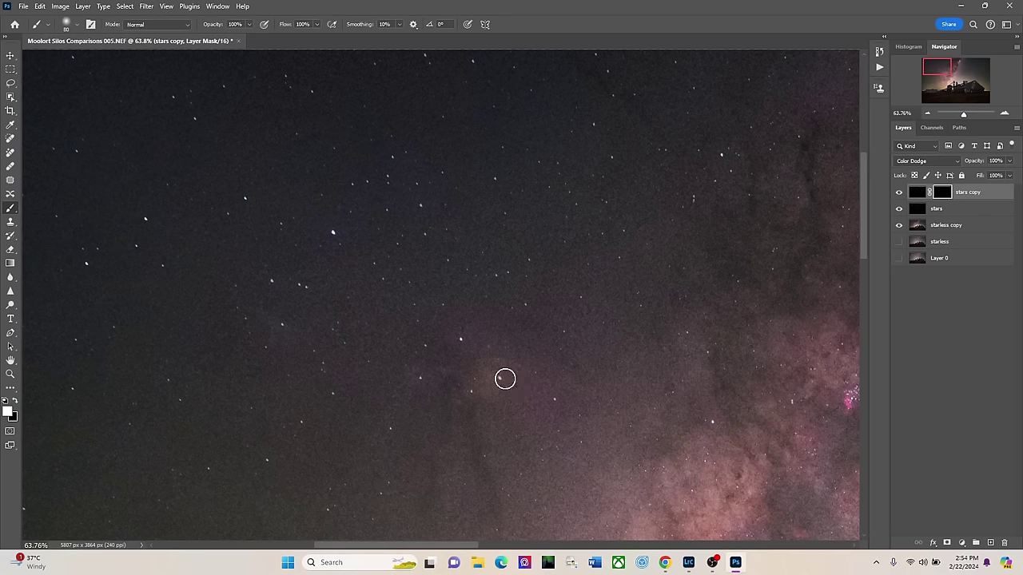
click(425, 346)
drag(935, 64, 935, 75)
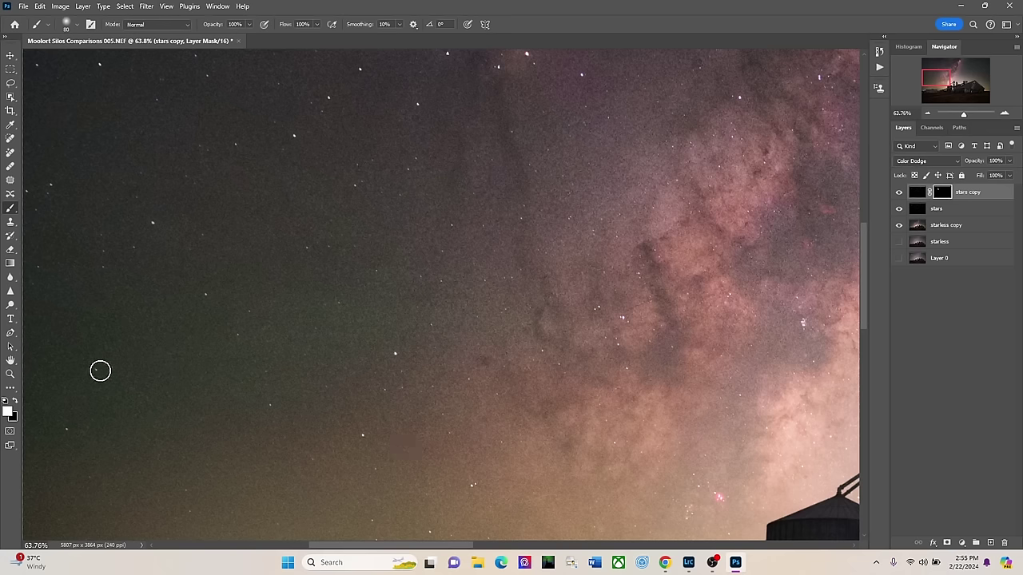
click(50, 184)
click(66, 429)
drag(929, 76, 981, 65)
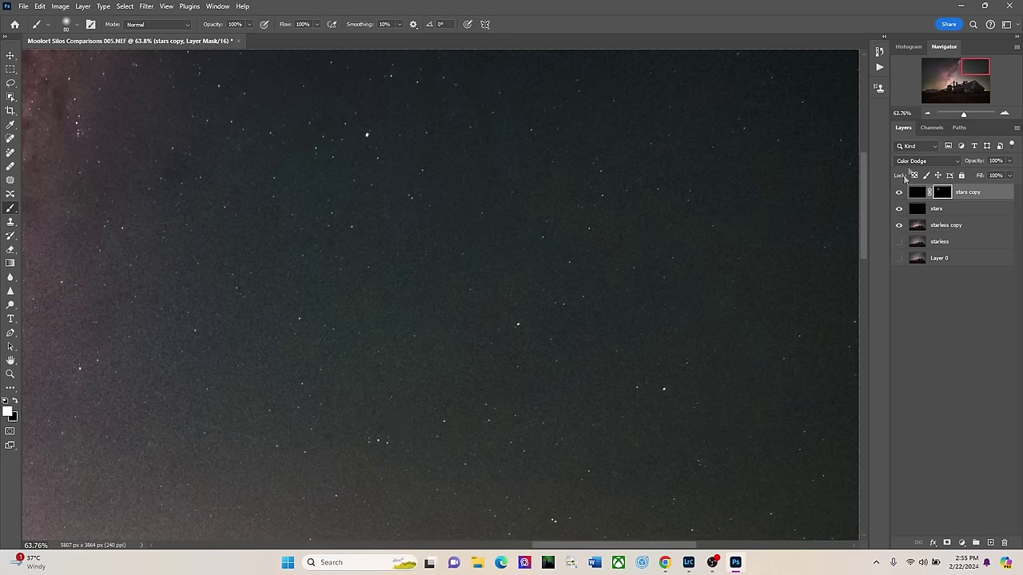
Paint over the light streak above the shed roof on the stars copy mask with a 50 px brush, and return to a 16.67% view.
drag(977, 68, 976, 74)
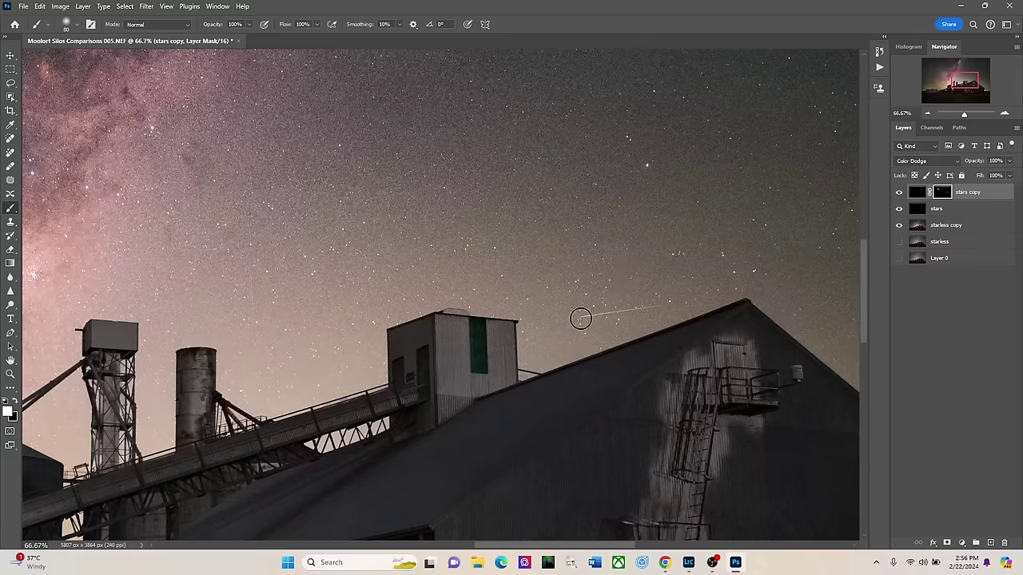
key(bracketleft)
key(bracketleft)
key(bracketleft)
shift+click(581, 319)
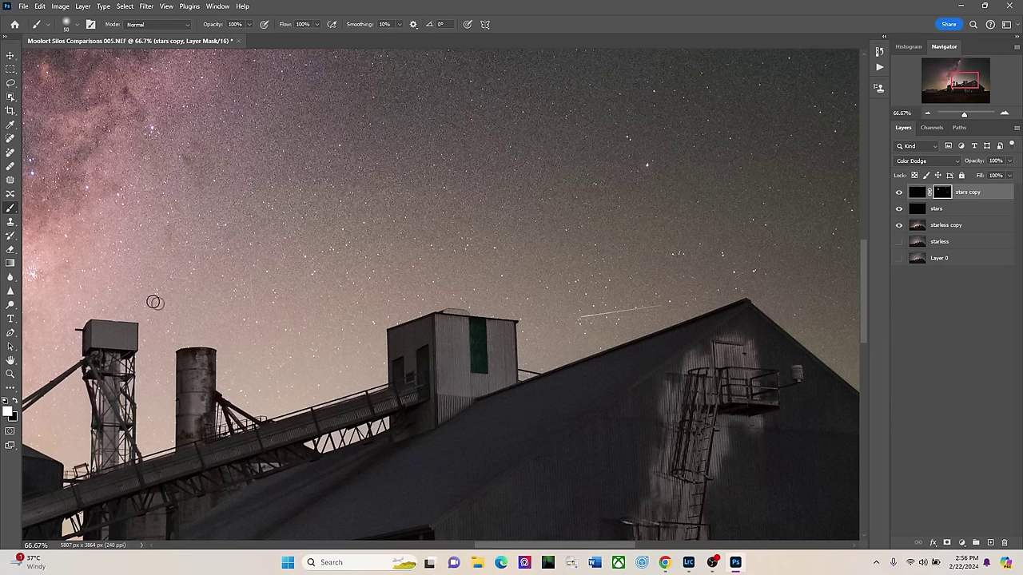
click(928, 114)
click(928, 115)
click(928, 114)
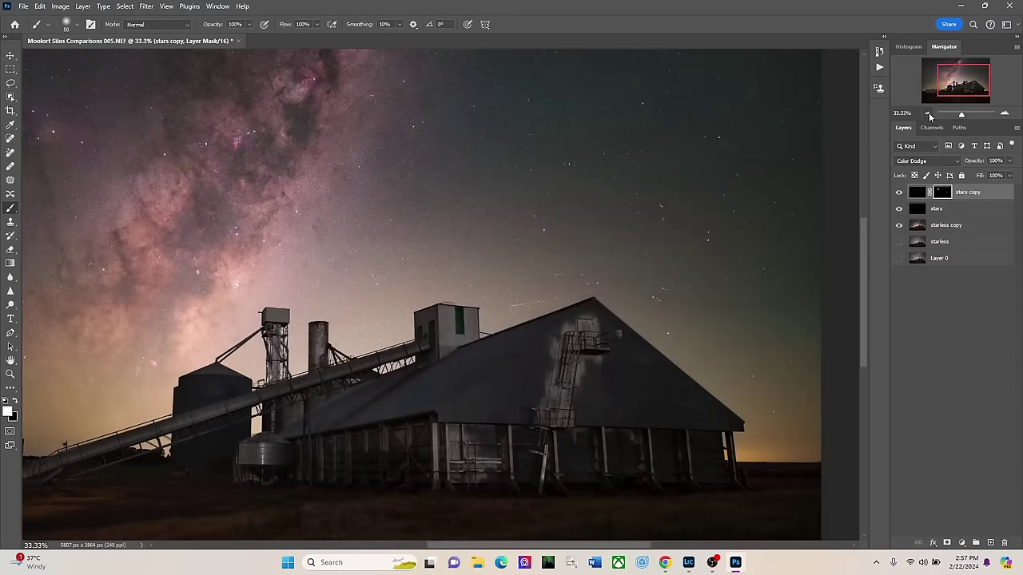
click(928, 114)
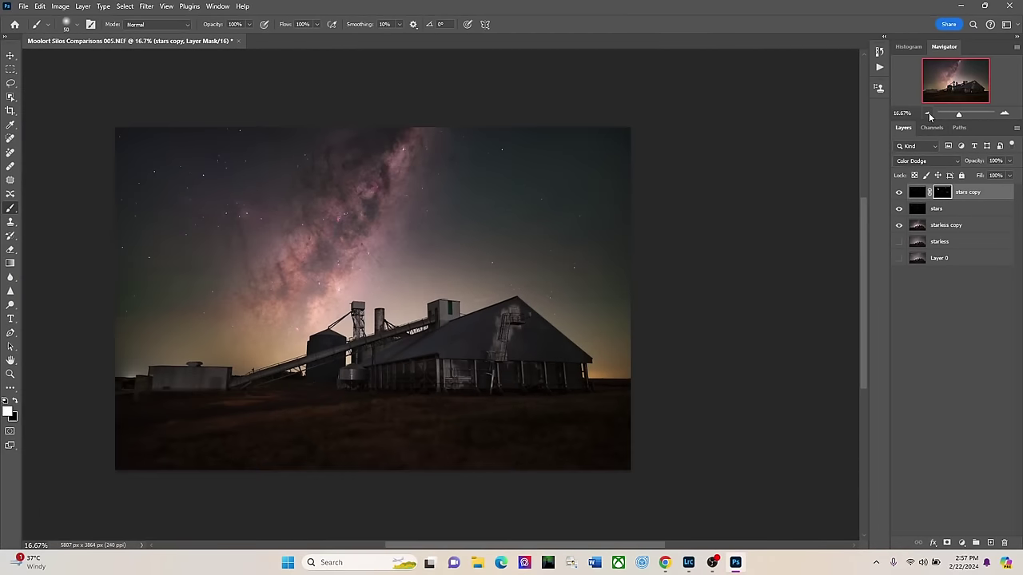
Hide the stars copy and stars layers and select the starless copy layer.
drag(651, 549, 624, 546)
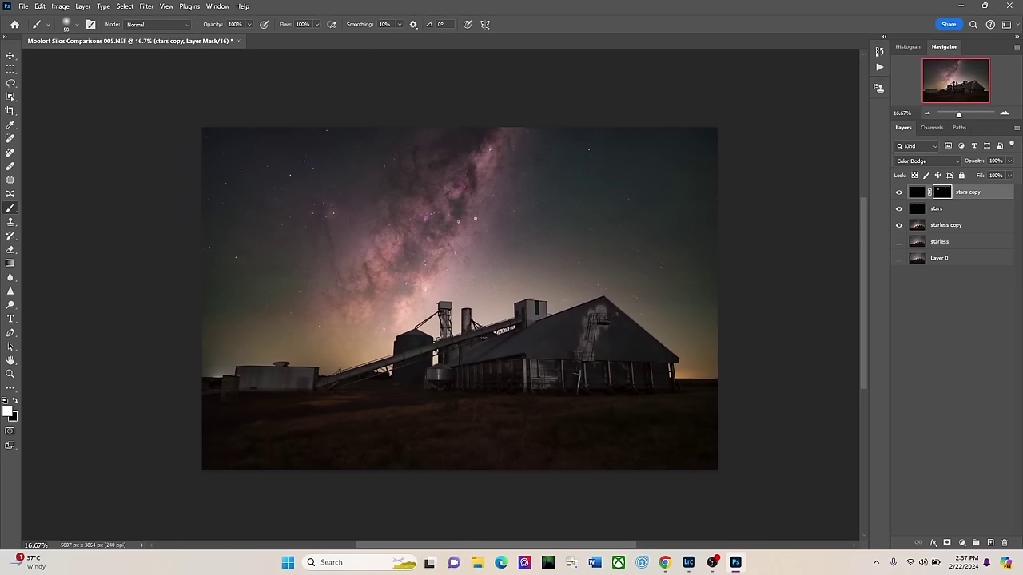
click(898, 192)
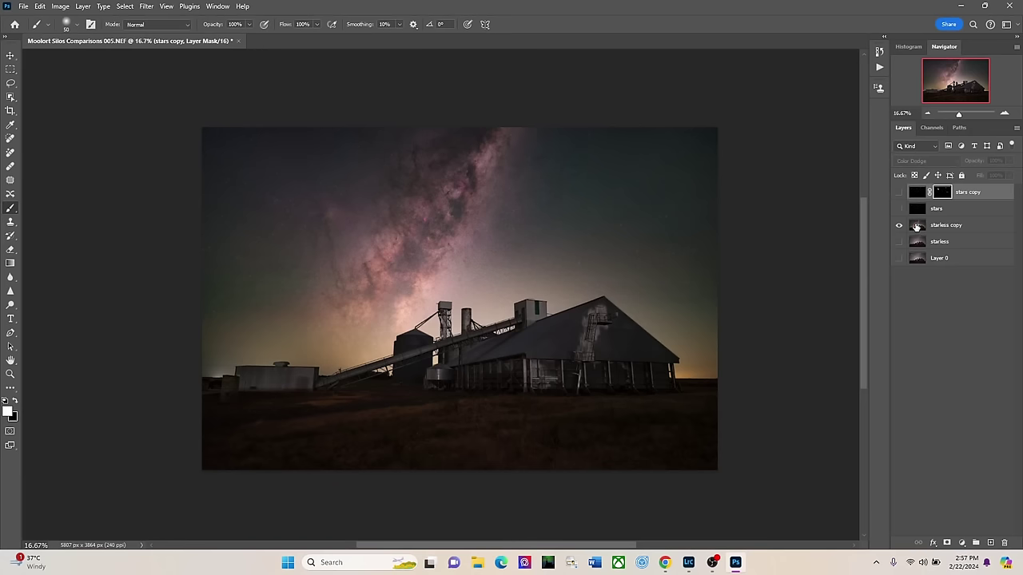
click(916, 226)
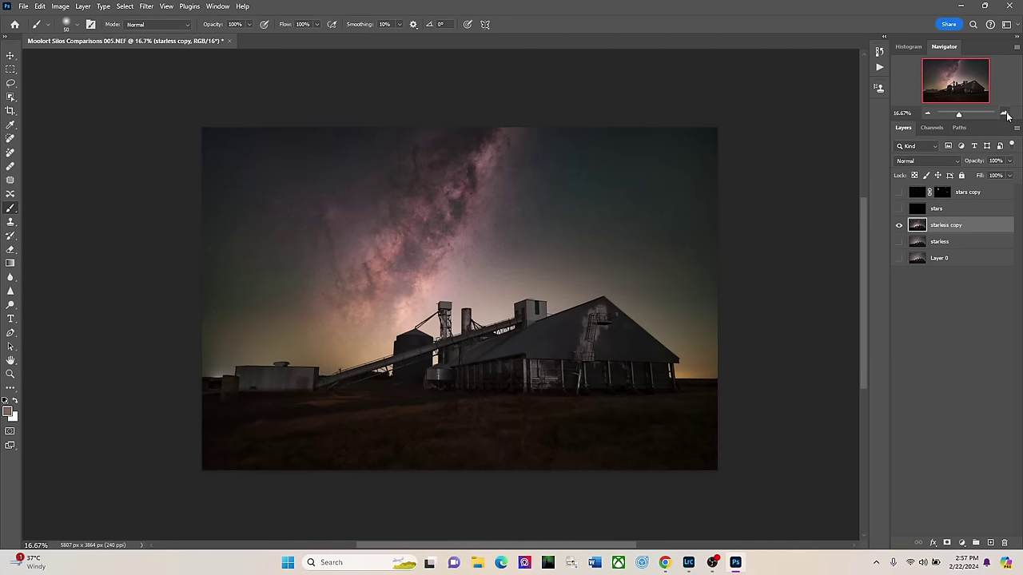
click(1005, 113)
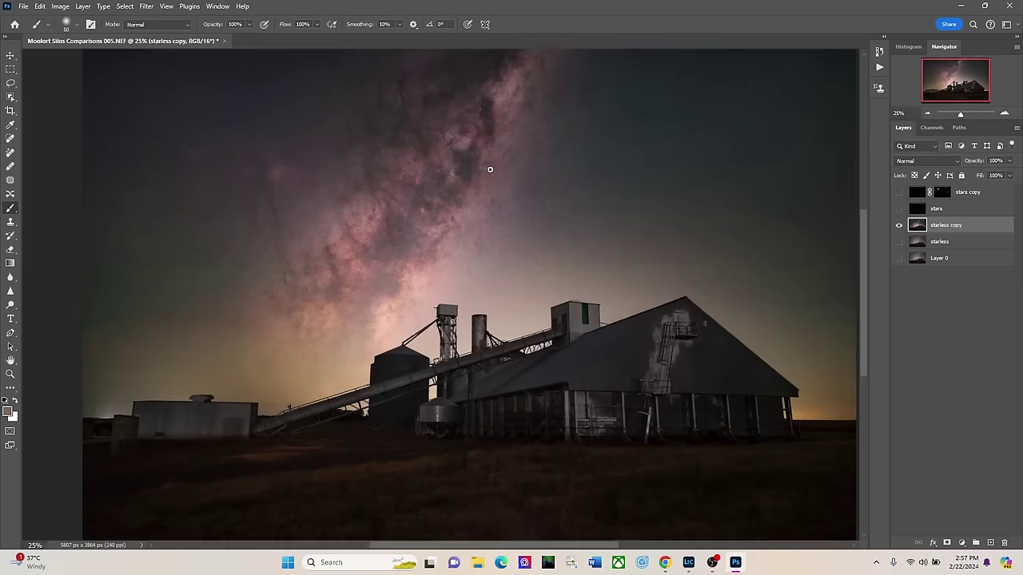
Denoise the starless copy layer with Topaz DeNoise AI using the Severe Noise model, checking the preview over the shed before applying.
click(146, 8)
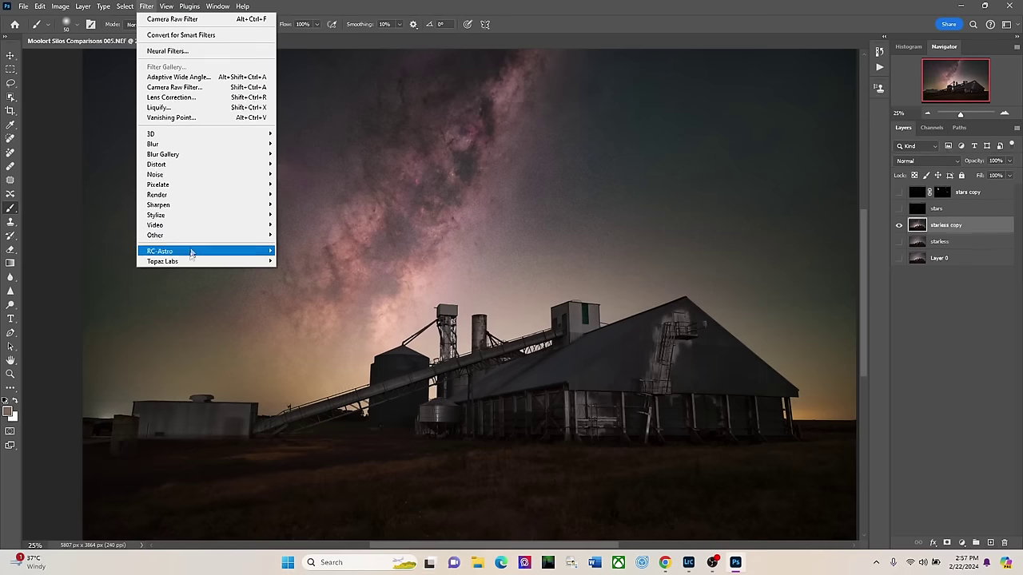
mouse_move(189, 264)
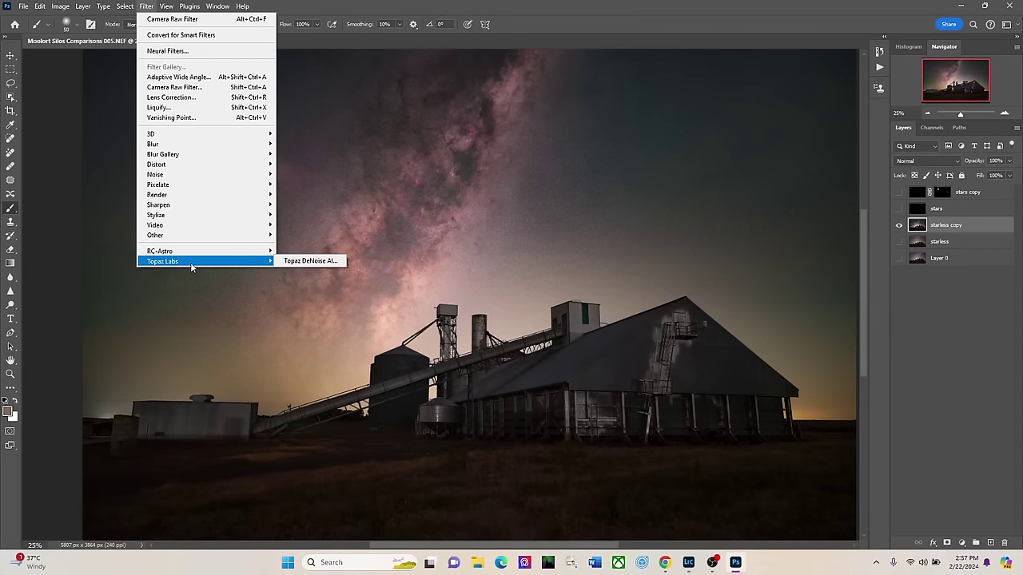
click(306, 261)
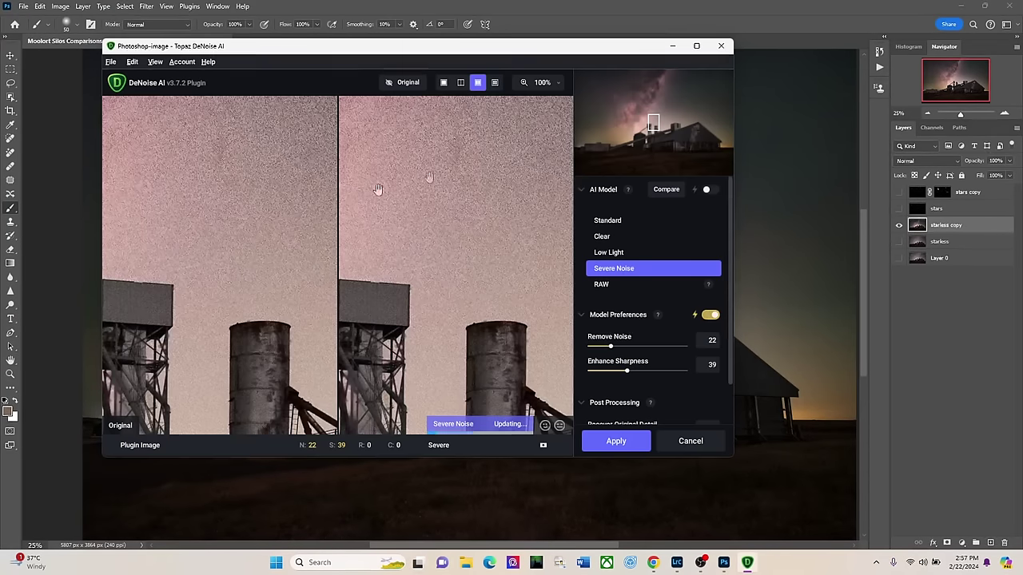
click(653, 127)
drag(652, 126, 681, 127)
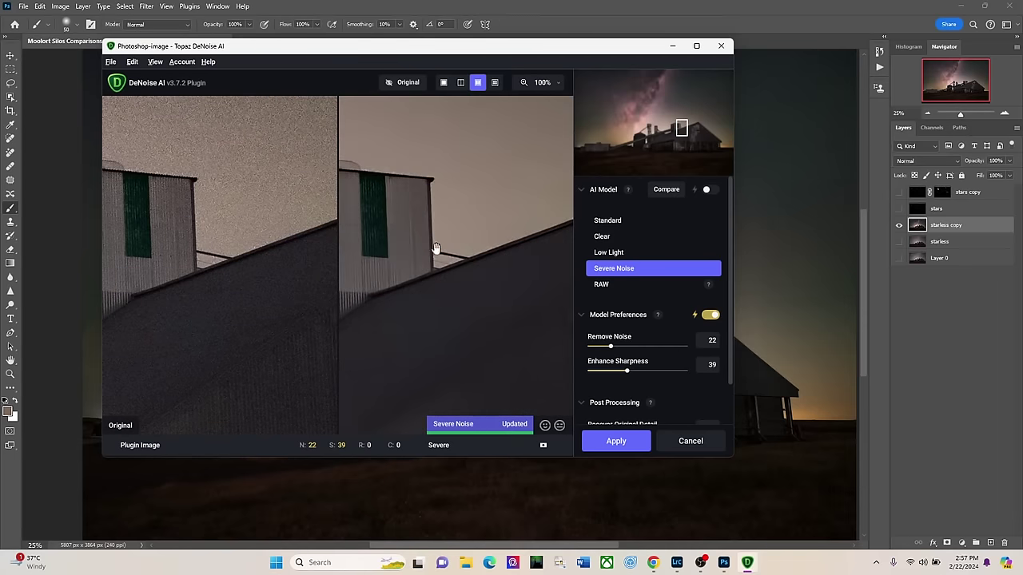
drag(681, 131, 715, 144)
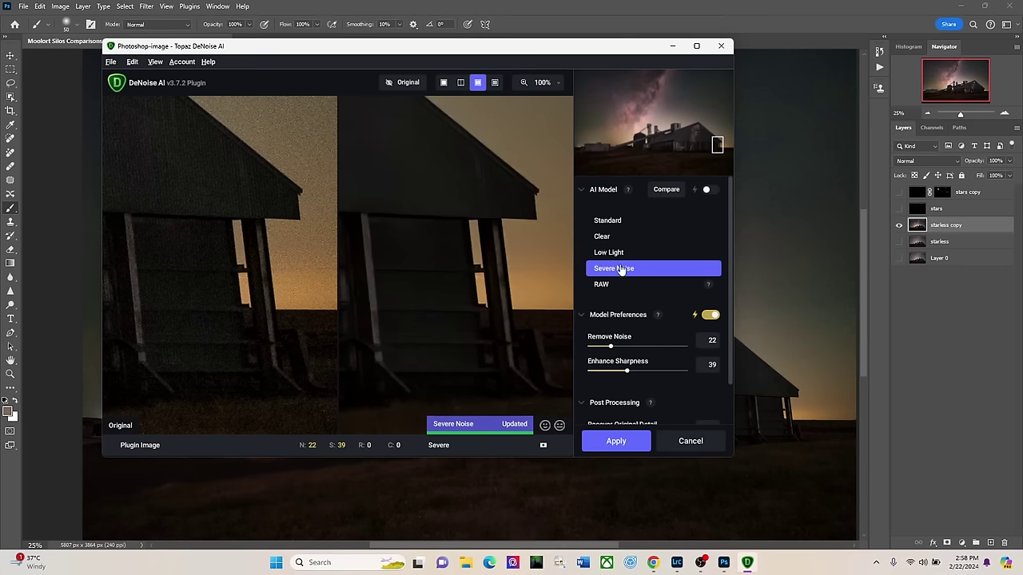
click(616, 442)
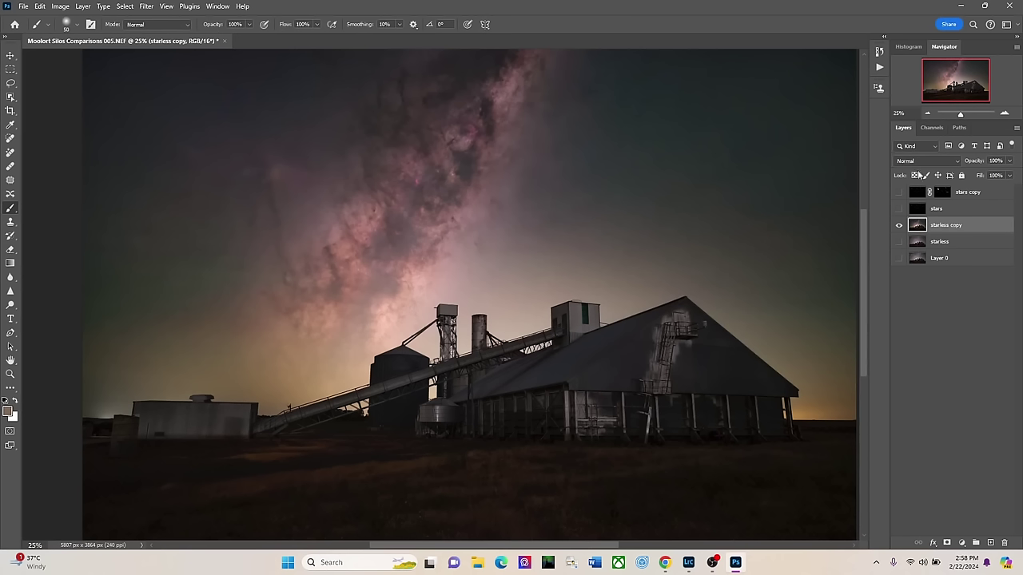
Compare the image with and without its star layers, and examine the denoised Milky Way and silos up close on the starless copy layer.
click(898, 208)
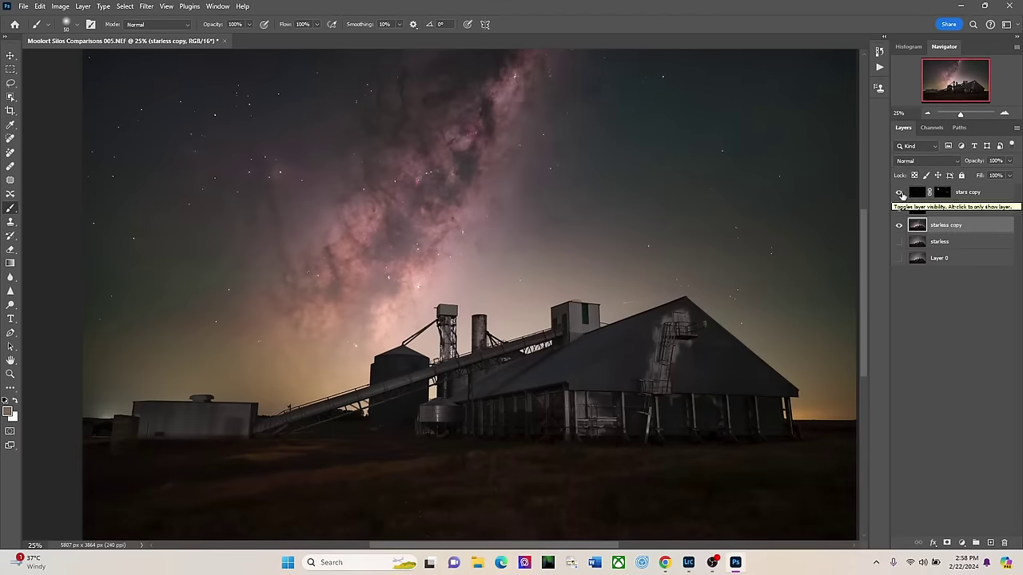
click(898, 193)
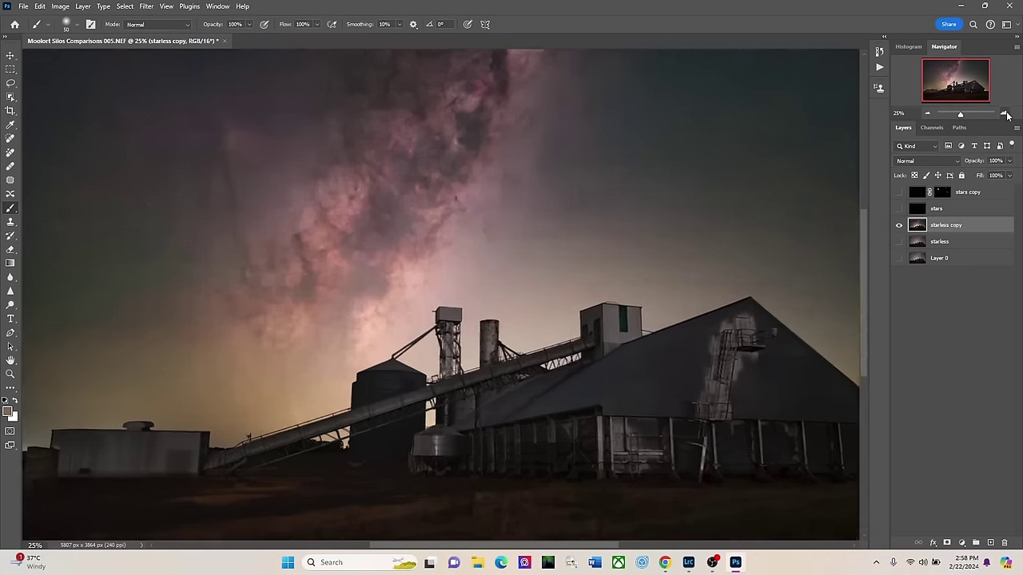
click(1006, 114)
click(1006, 115)
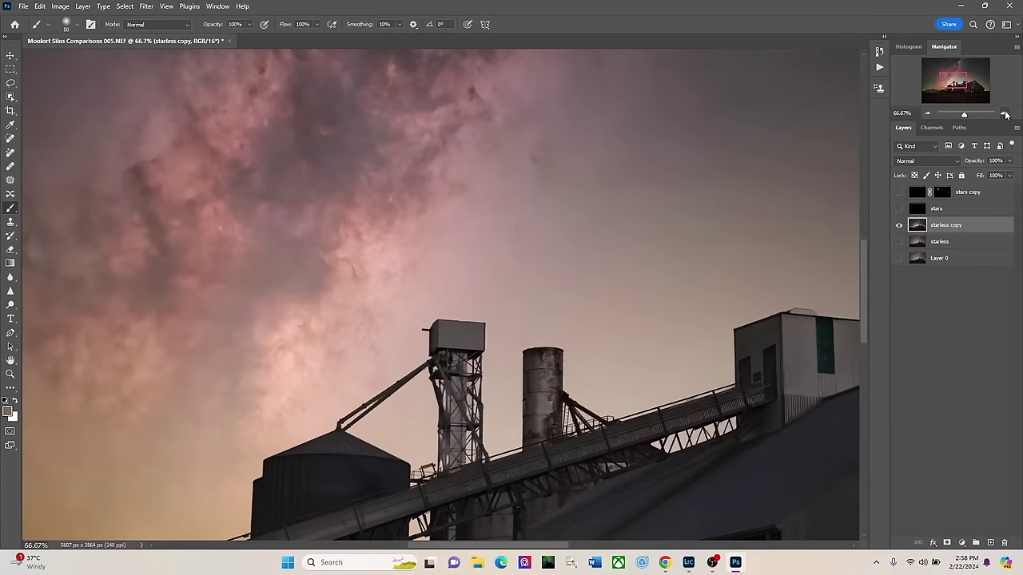
mouse_move(952, 80)
mouse_down()
mouse_move(945, 69)
mouse_move(937, 92)
mouse_move(979, 88)
mouse_move(985, 73)
mouse_move(951, 69)
mouse_up()
drag(947, 69, 942, 75)
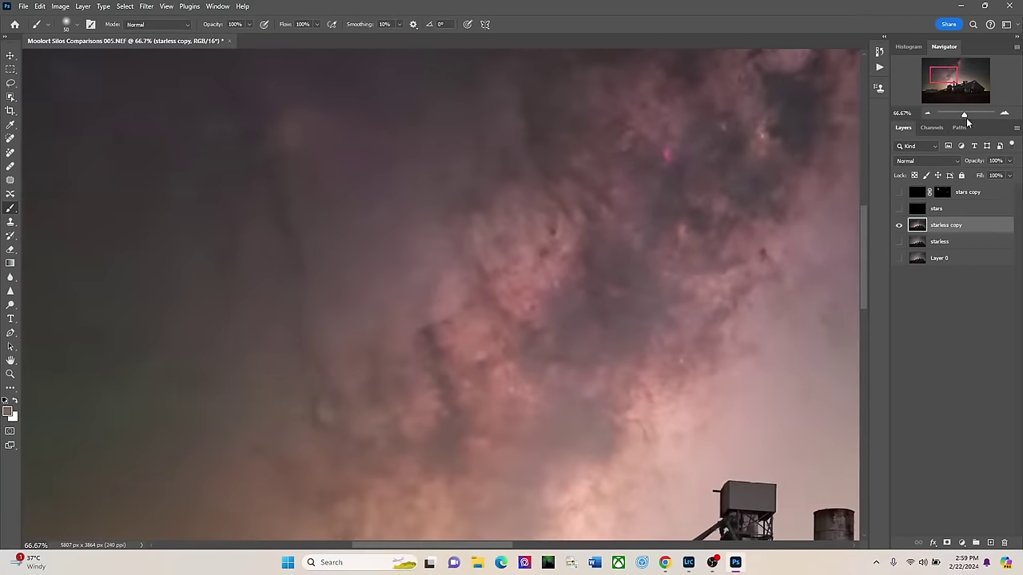
click(929, 115)
click(928, 115)
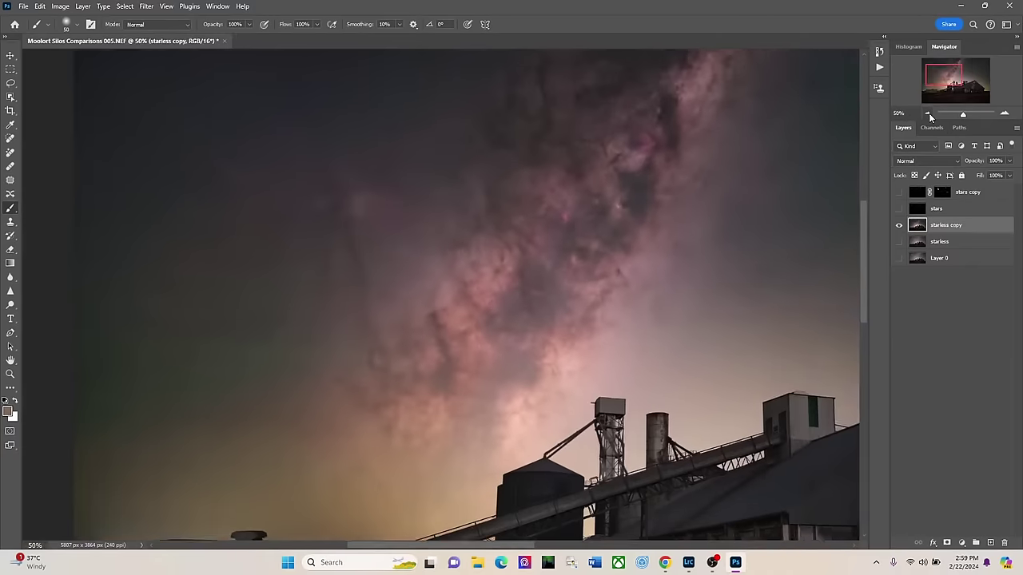
click(928, 114)
click(929, 115)
click(928, 115)
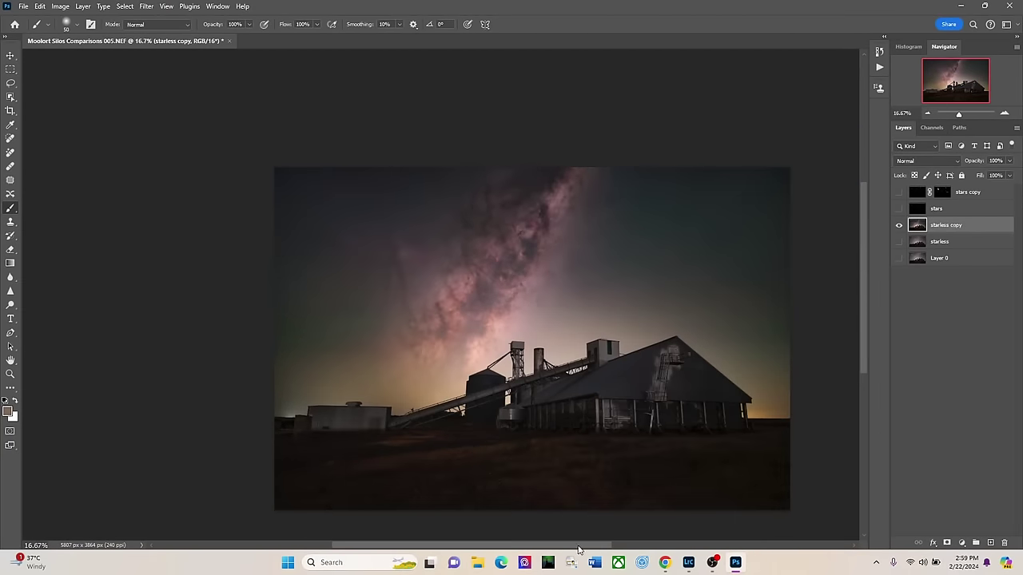
Make the stars and stars copy layers visible again above the denoised starless copy layer.
drag(580, 547, 612, 547)
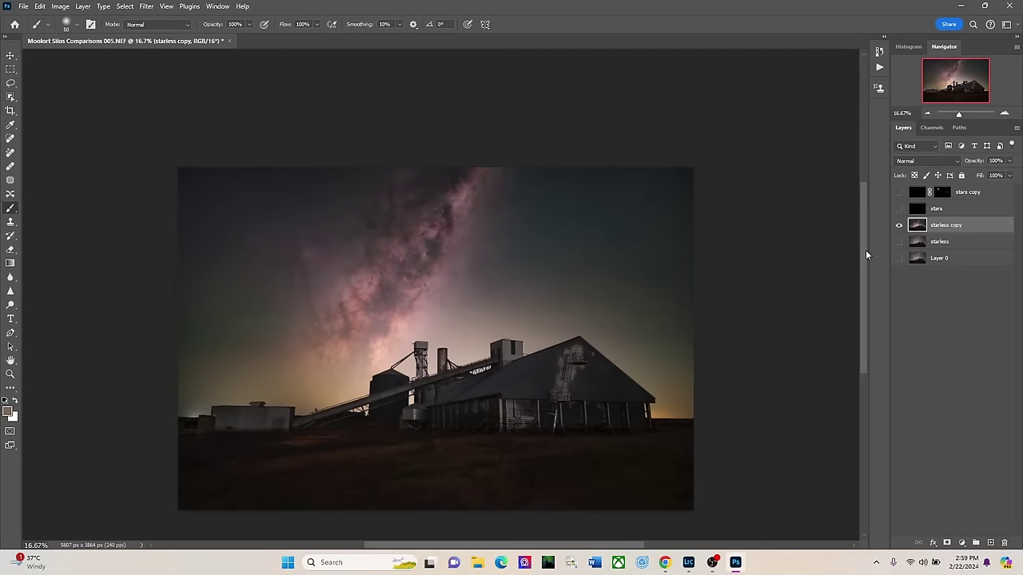
drag(863, 249, 863, 276)
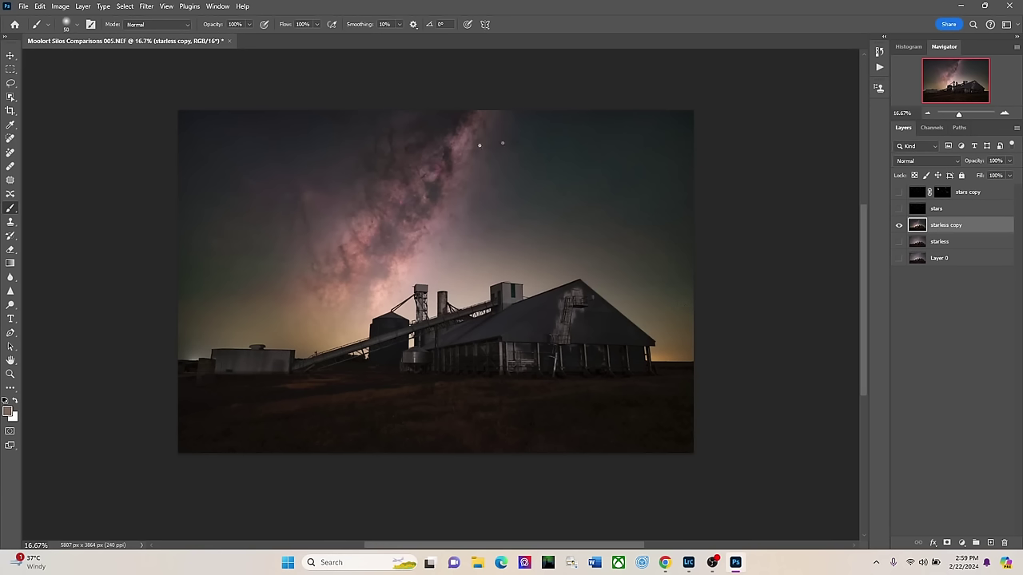
click(898, 208)
click(899, 192)
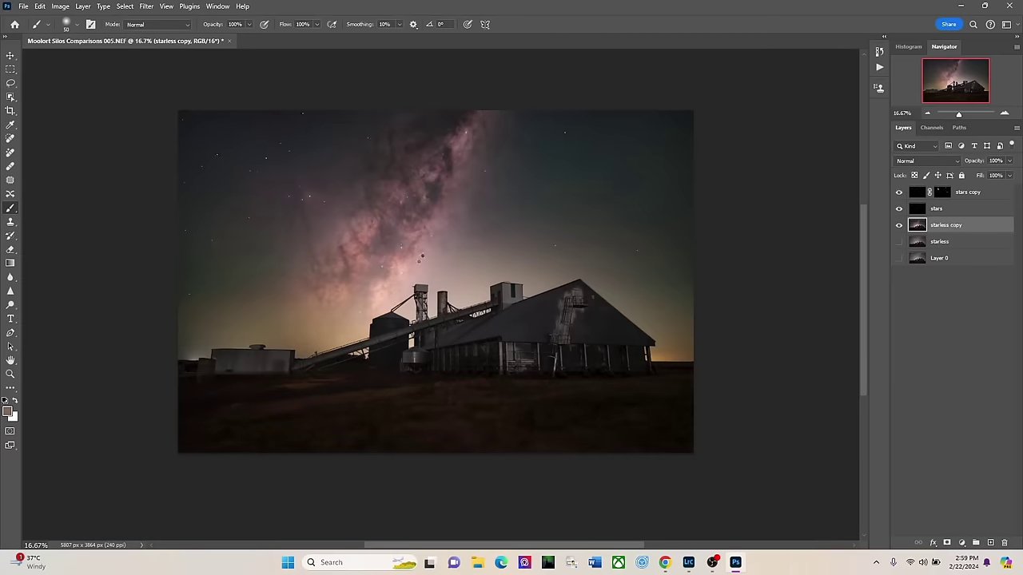
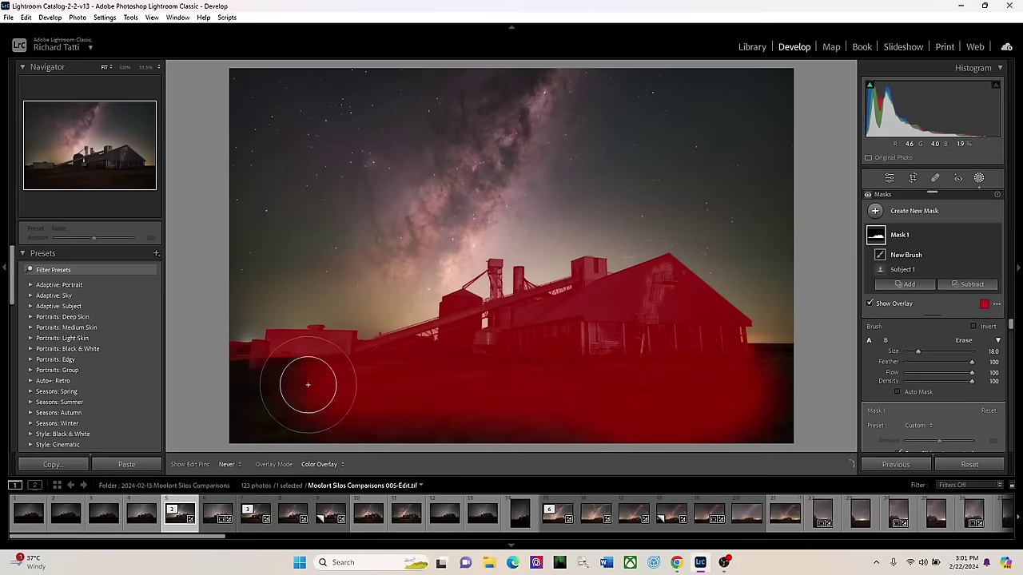
In Lightroom Classic, finish brushing the foreground field into Mask 1, check its coverage, and hide the mask overlay.
key(h)
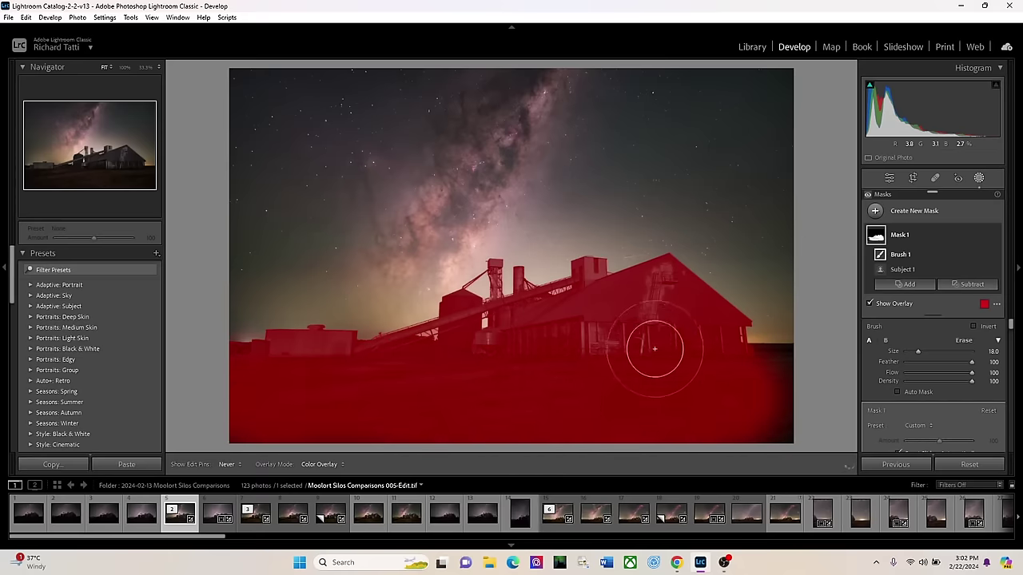
key(h)
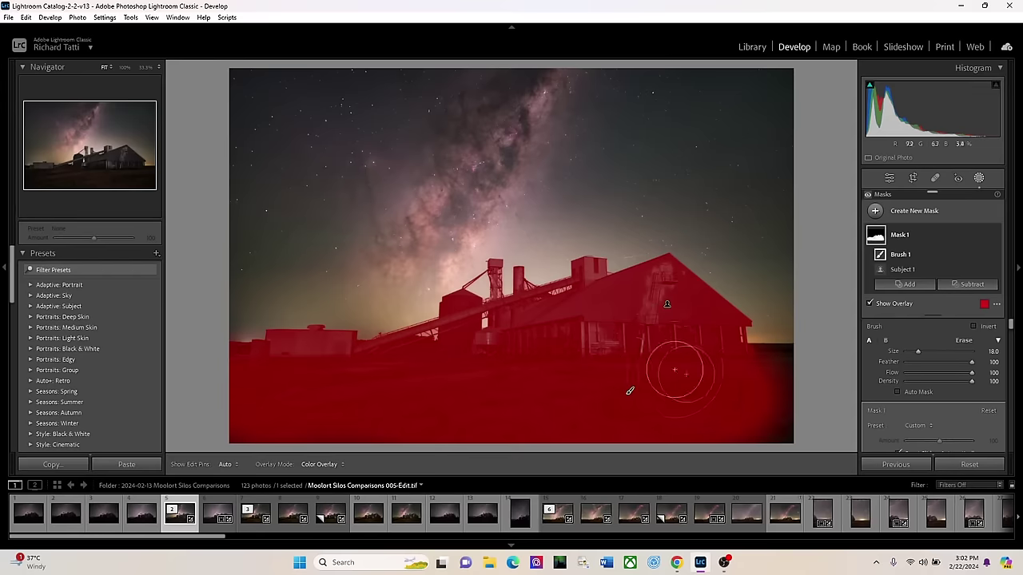
click(870, 303)
click(871, 304)
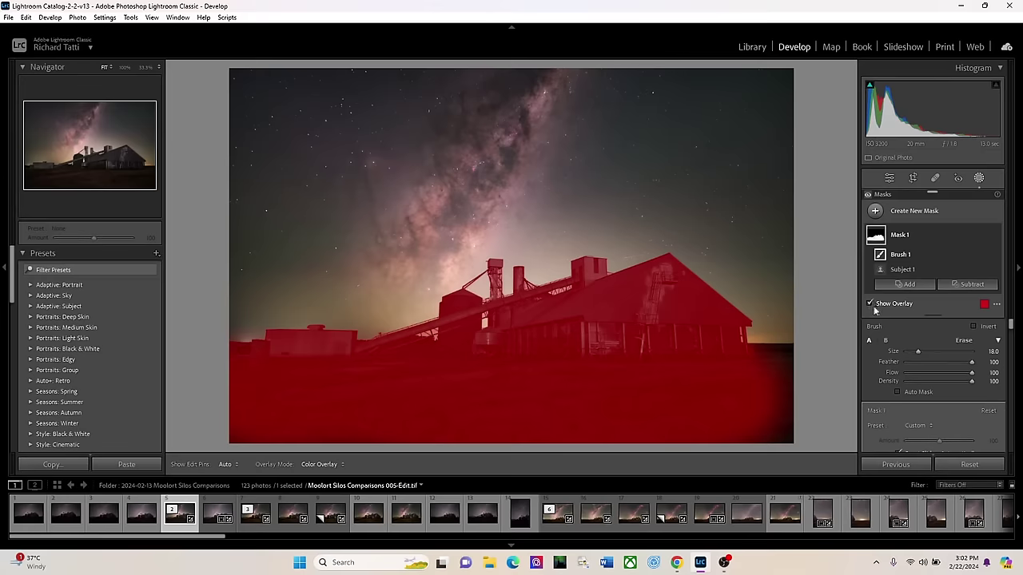
click(871, 305)
click(871, 304)
click(871, 305)
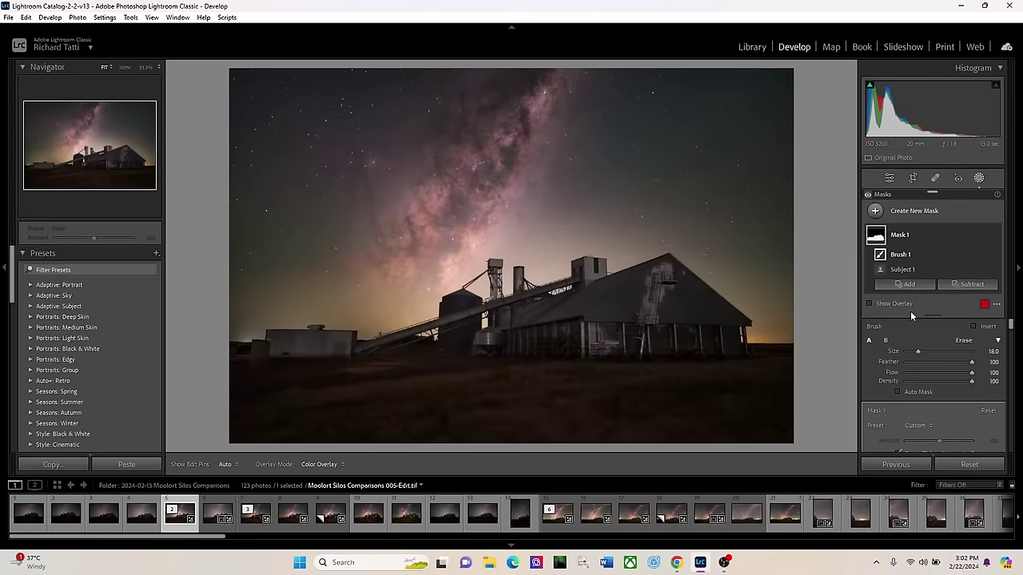
Set the Clarity of Mask 1 over the buildings and foreground to 50.
scroll(923, 342, down, 5)
scroll(923, 342, down, 5)
scroll(923, 341, down, 10)
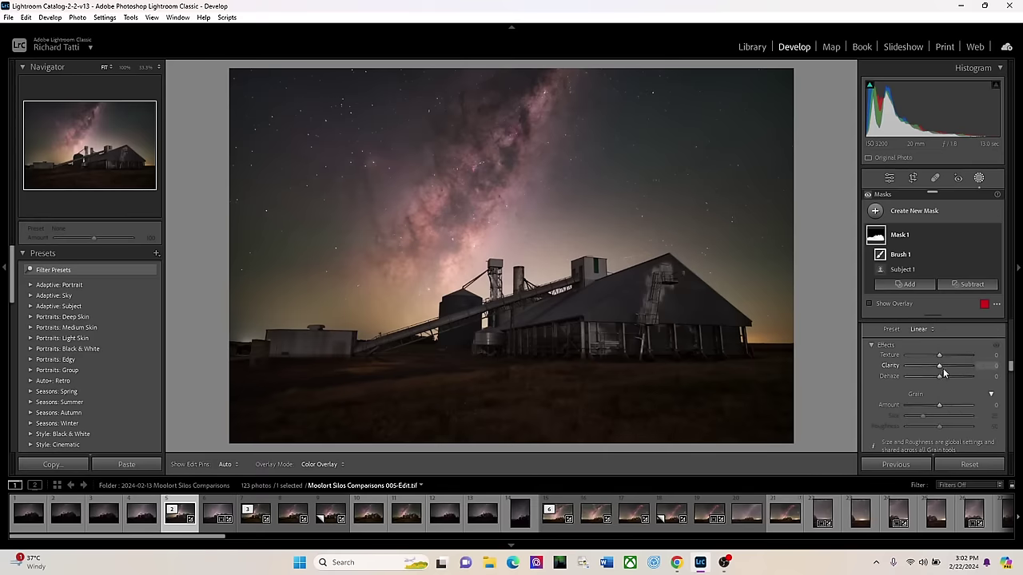
drag(943, 364, 955, 368)
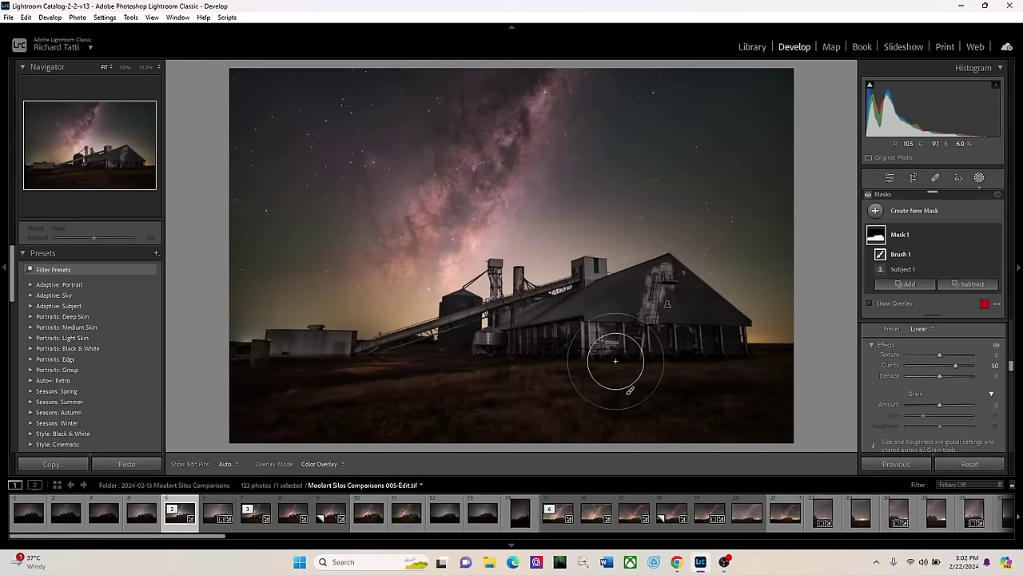
Brighten the foreground in Mask 1 to an Exposure of 0.50, trying Shadows at 12 and returning them to 0.
scroll(914, 361, down, 5)
scroll(914, 357, up, 2)
scroll(914, 356, up, 5)
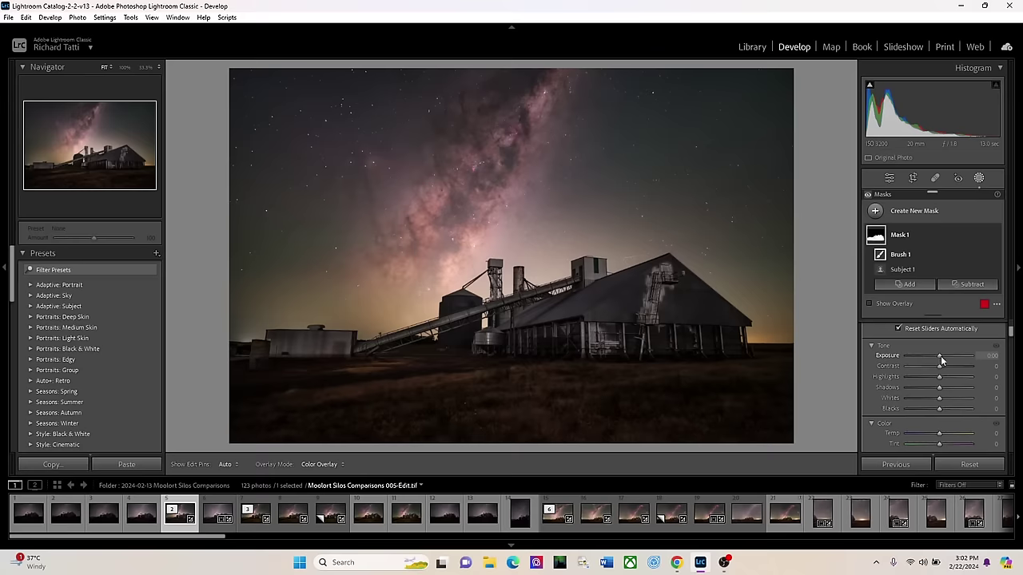
drag(941, 355, 942, 355)
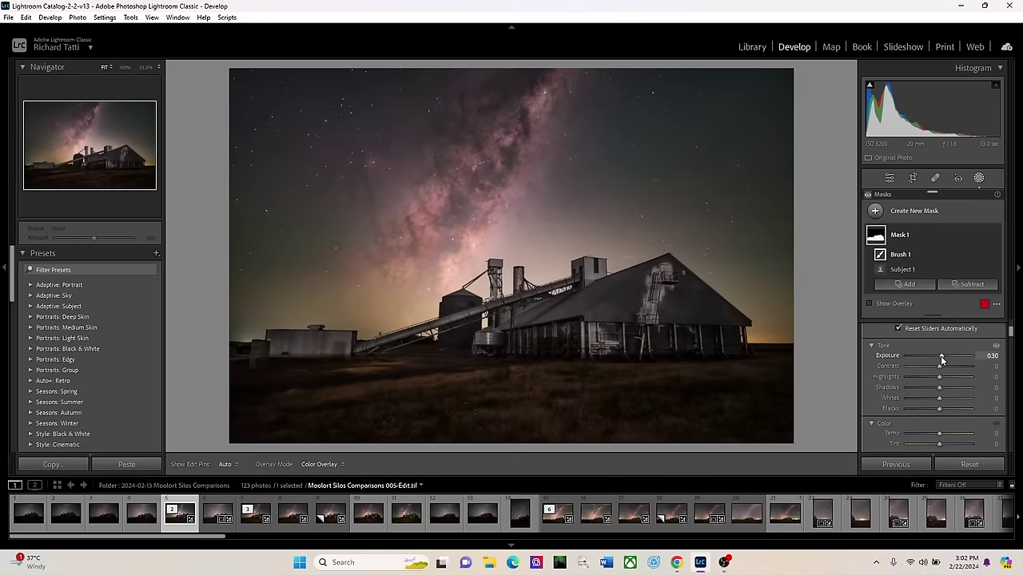
drag(943, 359, 942, 360)
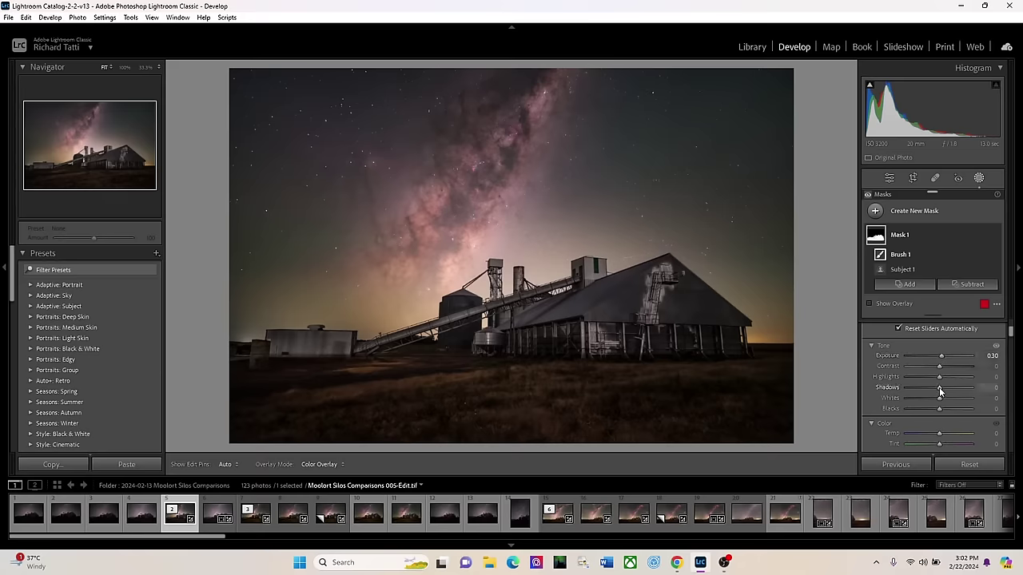
drag(940, 387, 943, 390)
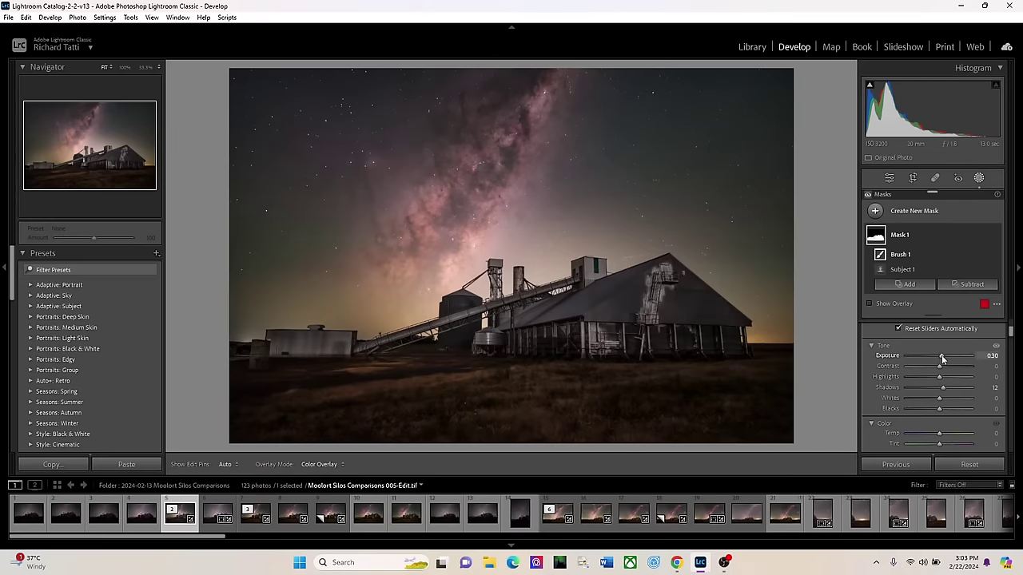
drag(942, 359, 943, 359)
key(ctrl+z)
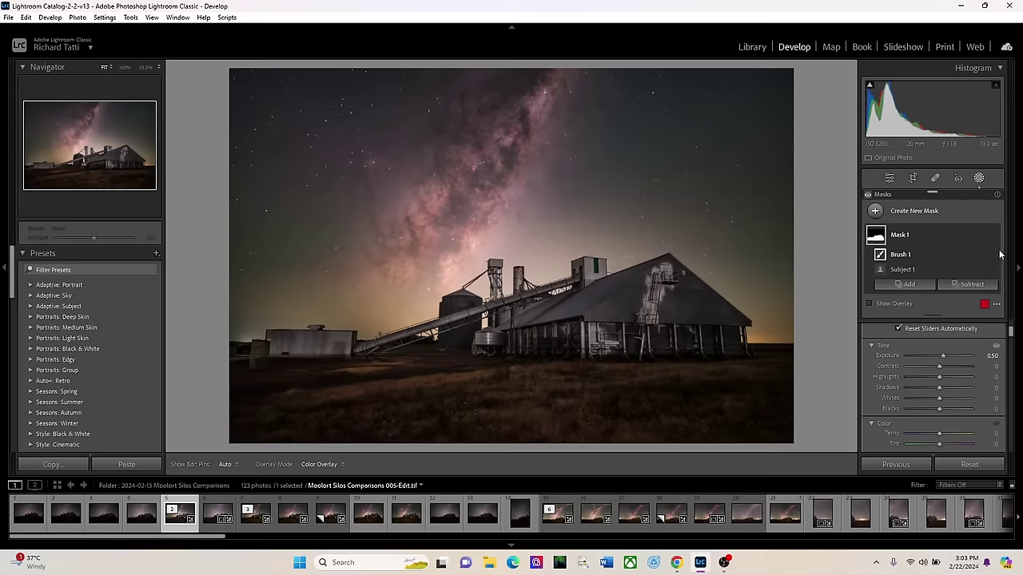
Create a new mask that selects the sky, and hide its overlay.
click(875, 211)
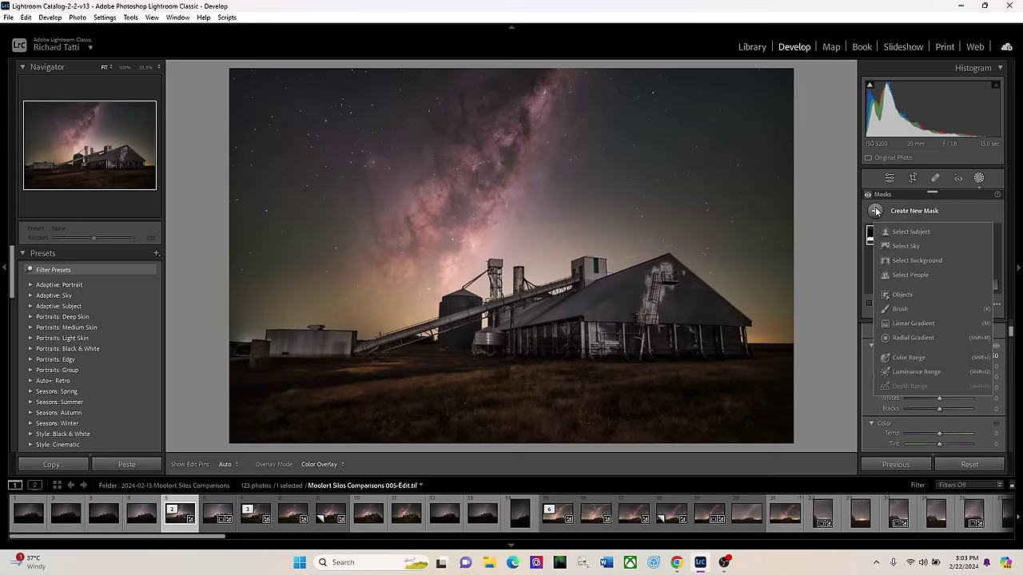
click(903, 247)
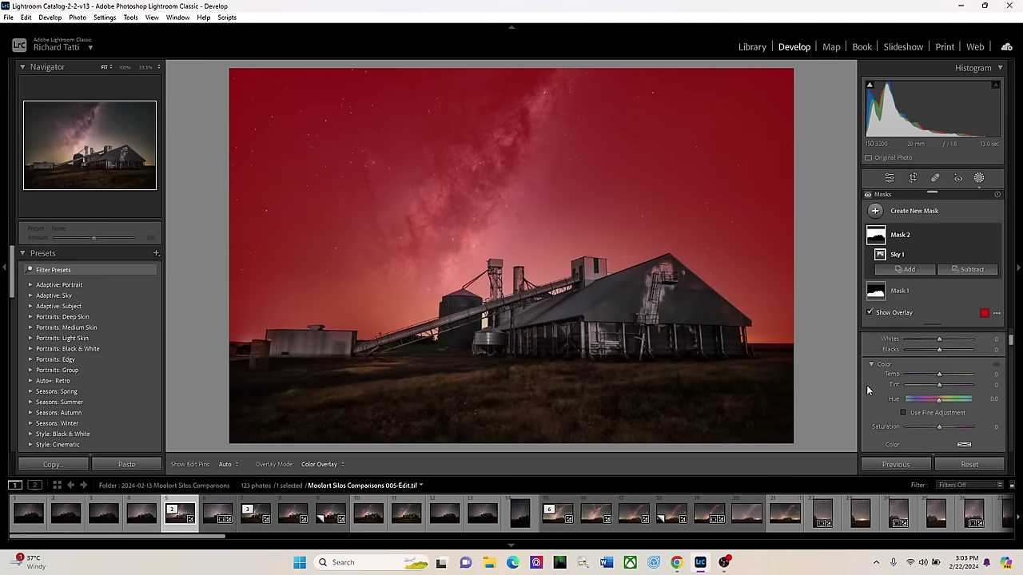
scroll(875, 390, down, 3)
scroll(875, 390, down, 5)
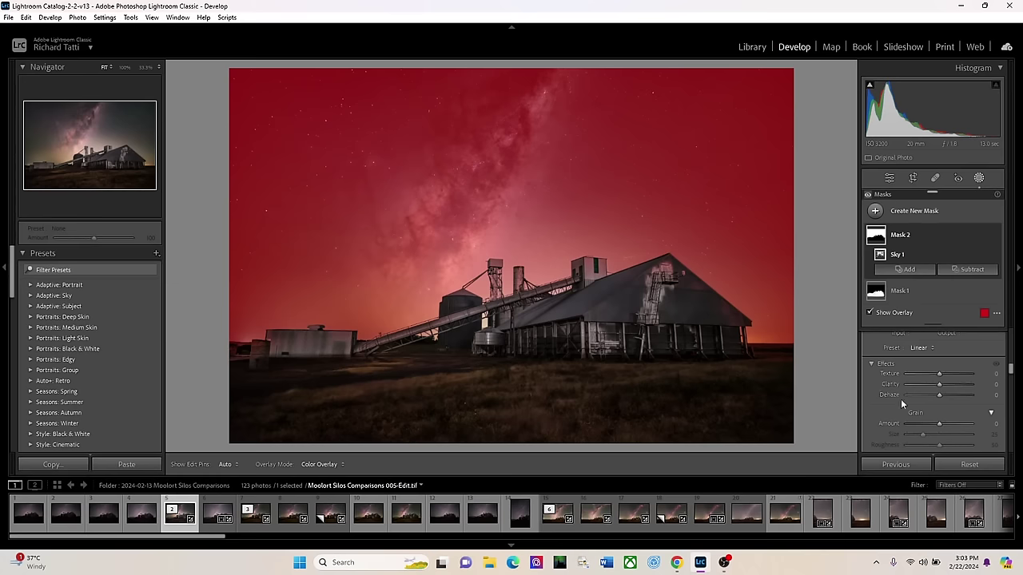
key(o)
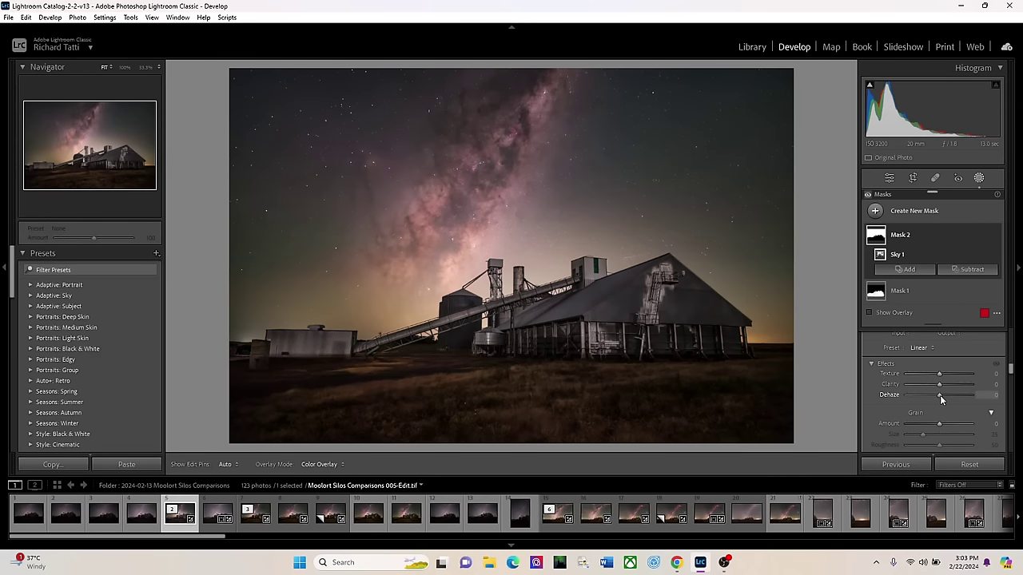
Set the sky mask's Dehaze to 16, and set its Temp to 1 after trying -15.
drag(940, 396, 946, 396)
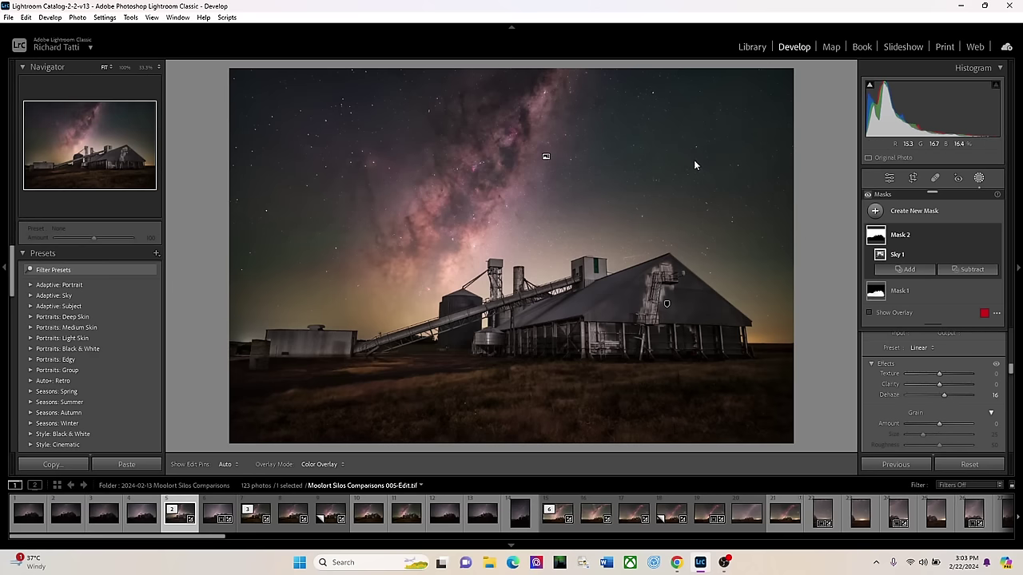
scroll(941, 332, up, 5)
scroll(941, 336, up, 3)
scroll(941, 335, up, 2)
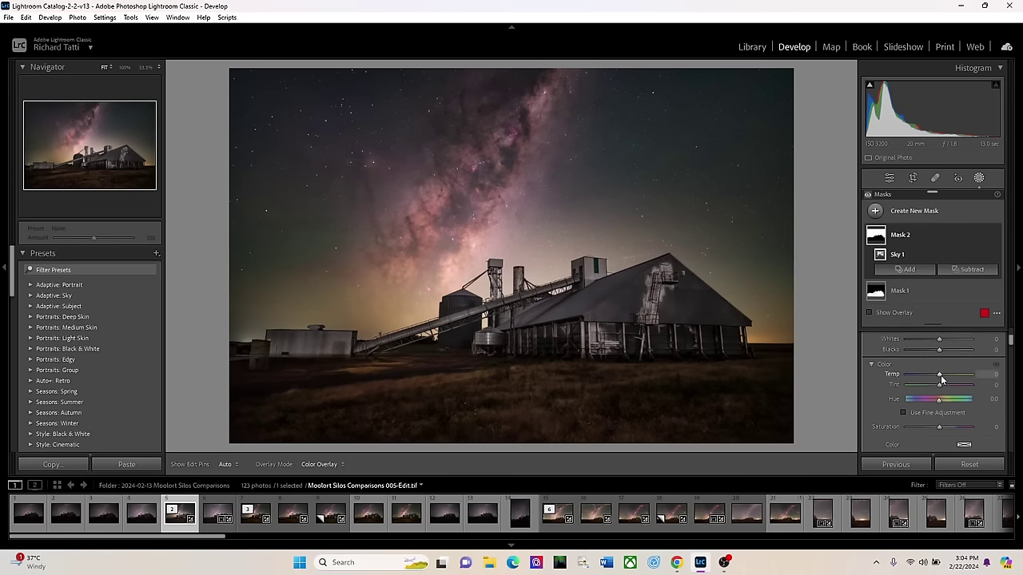
scroll(941, 381, down, 5)
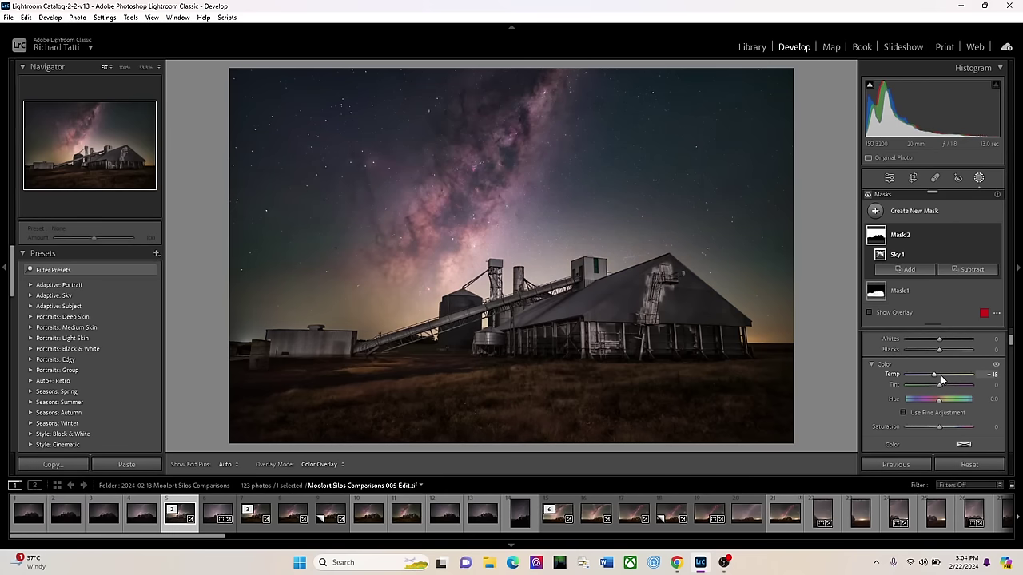
scroll(941, 381, up, 2)
scroll(942, 380, up, 5)
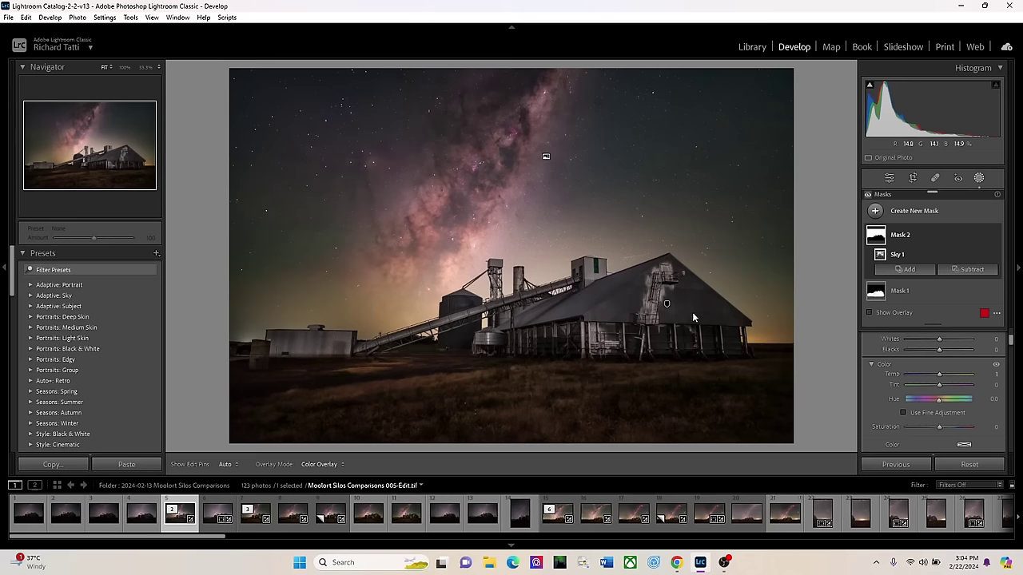
Set the sky mask's Exposure to 0.10 and Contrast to 8, and leave masking.
scroll(943, 396, up, 2)
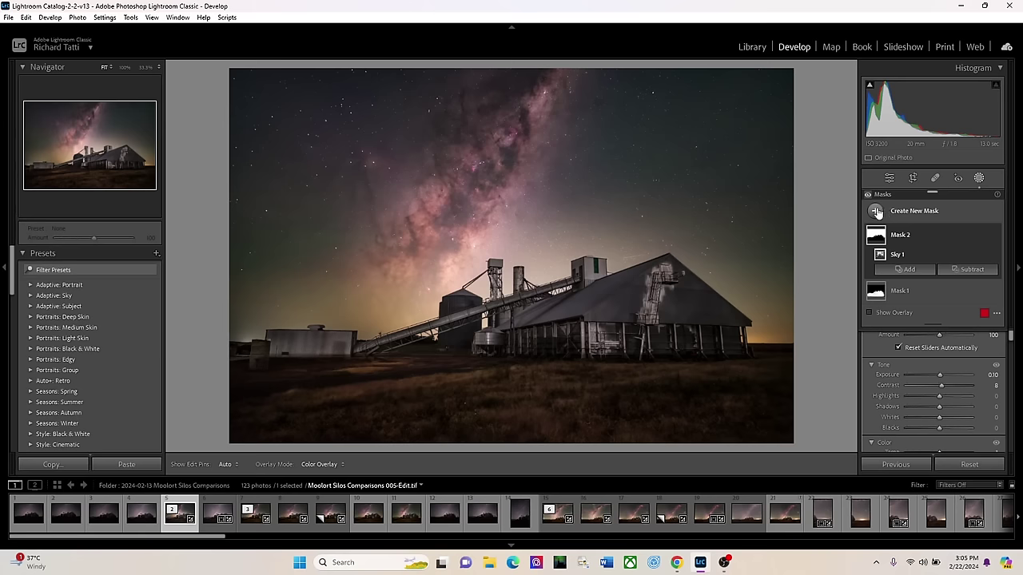
click(890, 179)
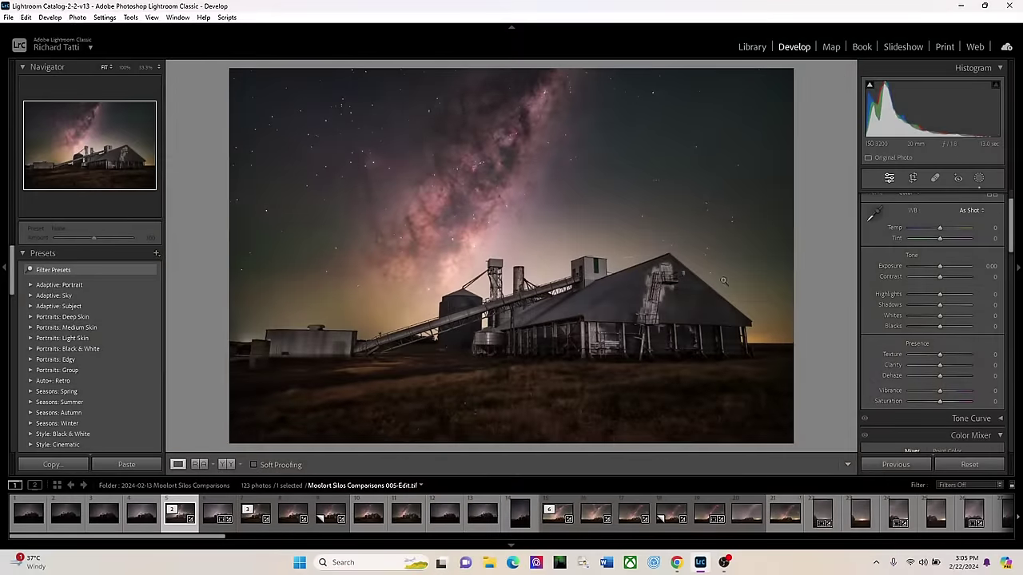
Inspect the Milky Way, corner stars, silo buildings and foreground grass at 100%, and return to the full-photo view.
click(125, 67)
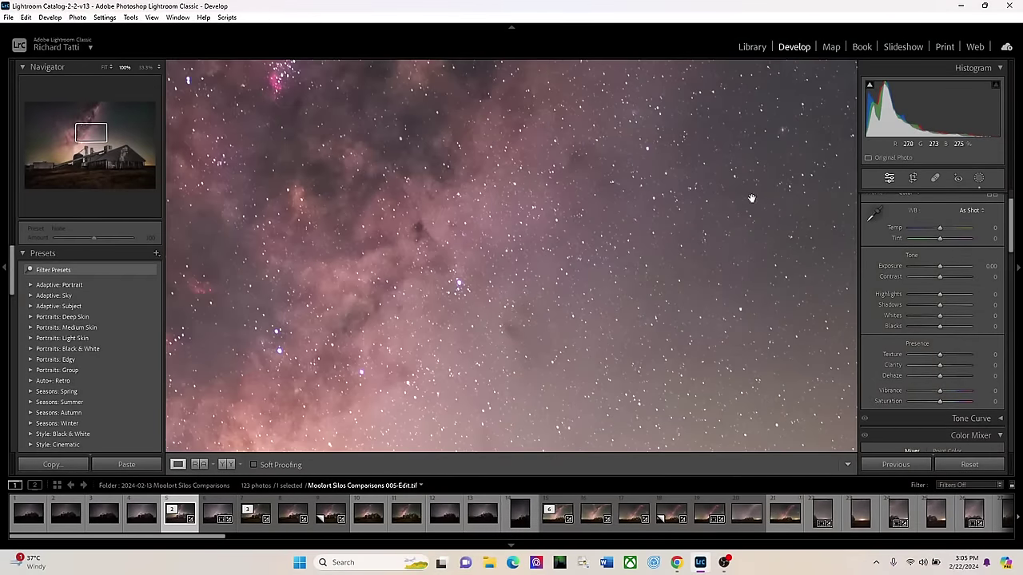
drag(97, 134, 37, 111)
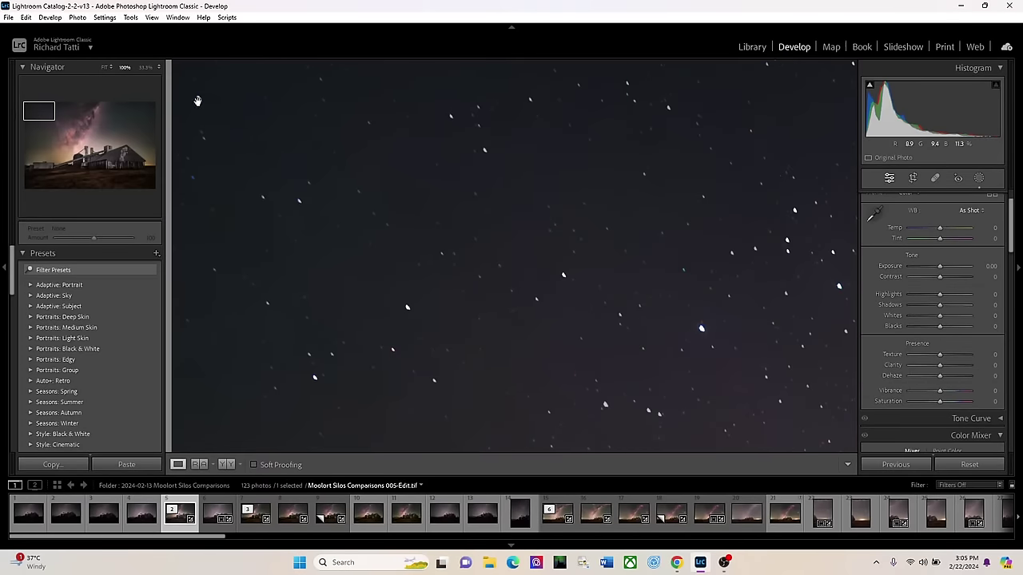
drag(40, 108, 90, 165)
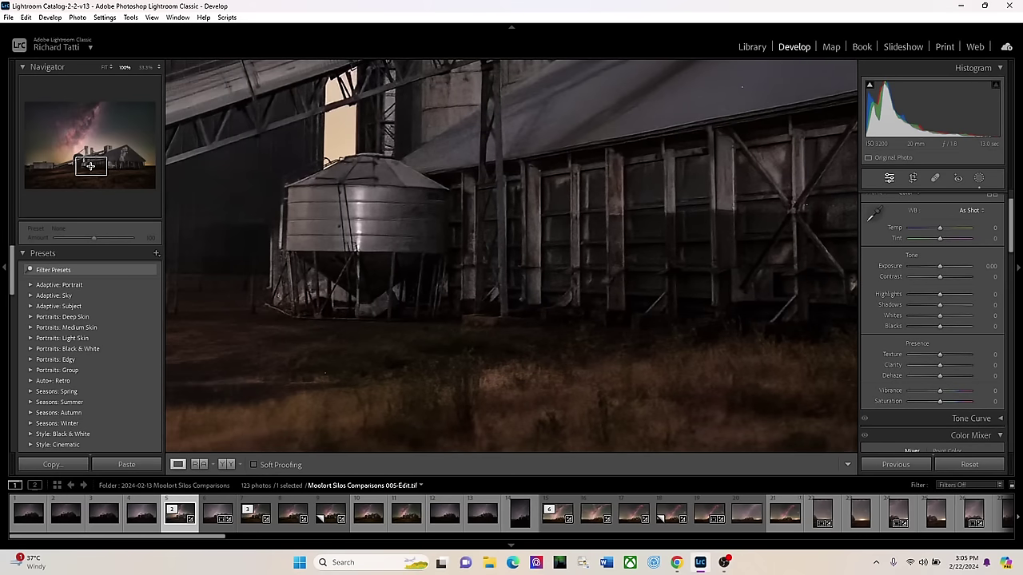
drag(90, 165, 83, 164)
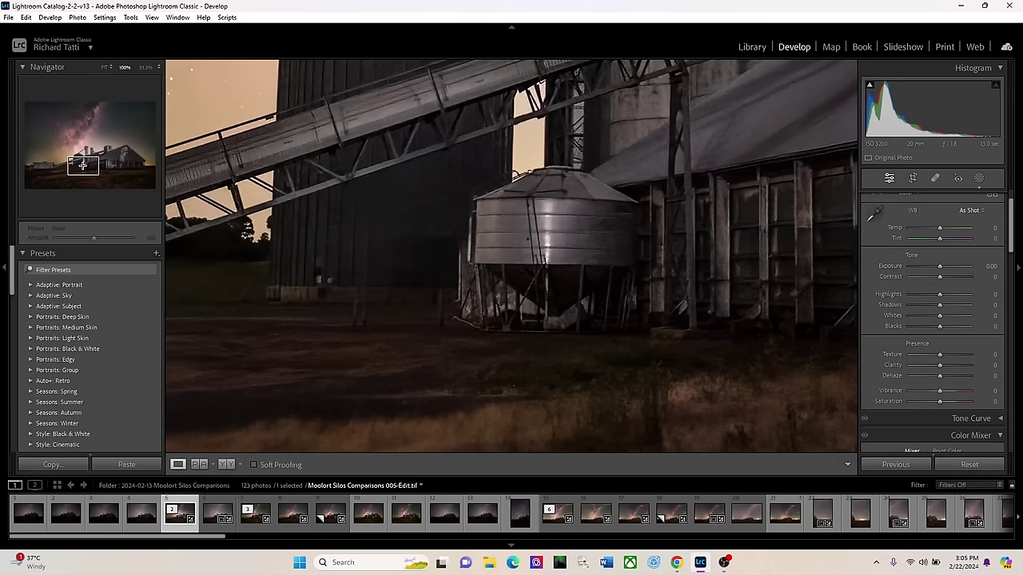
drag(82, 165, 52, 168)
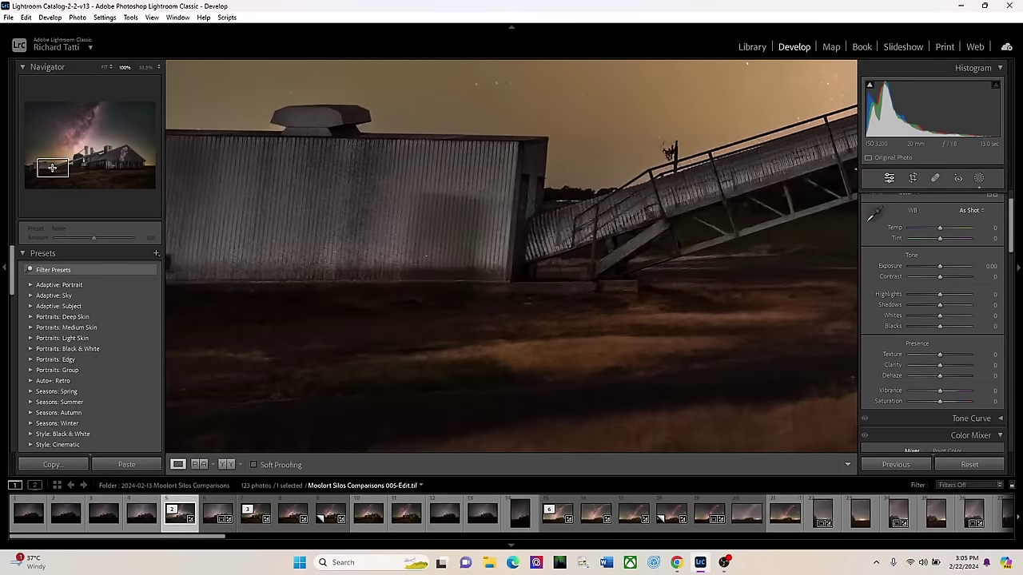
drag(52, 168, 102, 174)
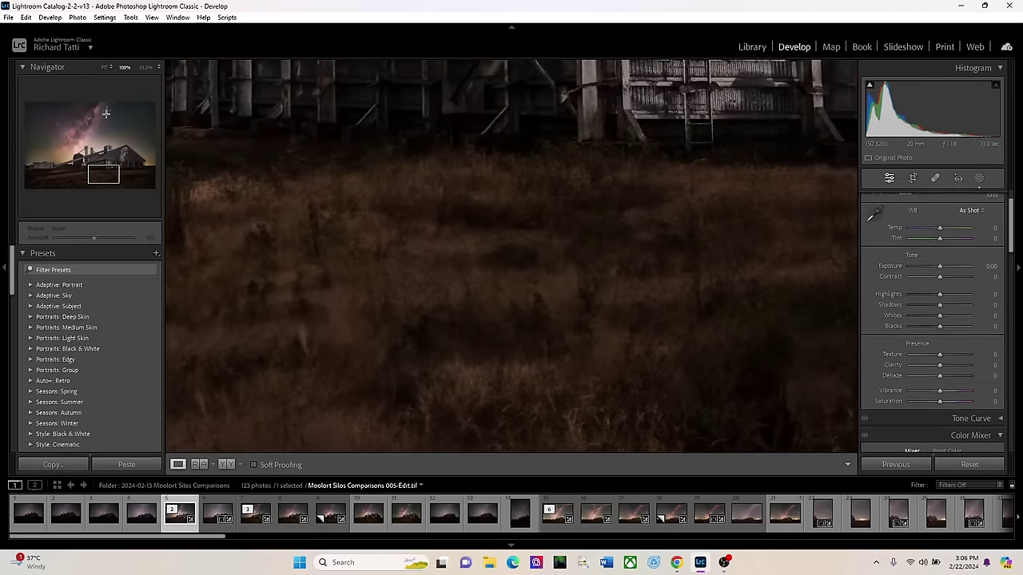
click(480, 212)
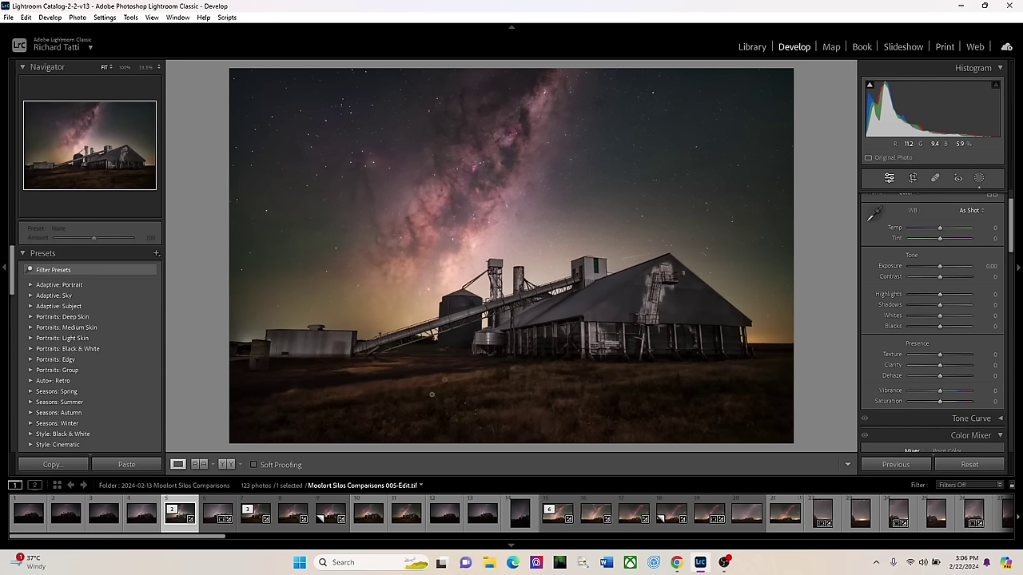
Create a new linear gradient mask running diagonally from the photo's lower-left foreground up toward the Milky Way.
click(979, 179)
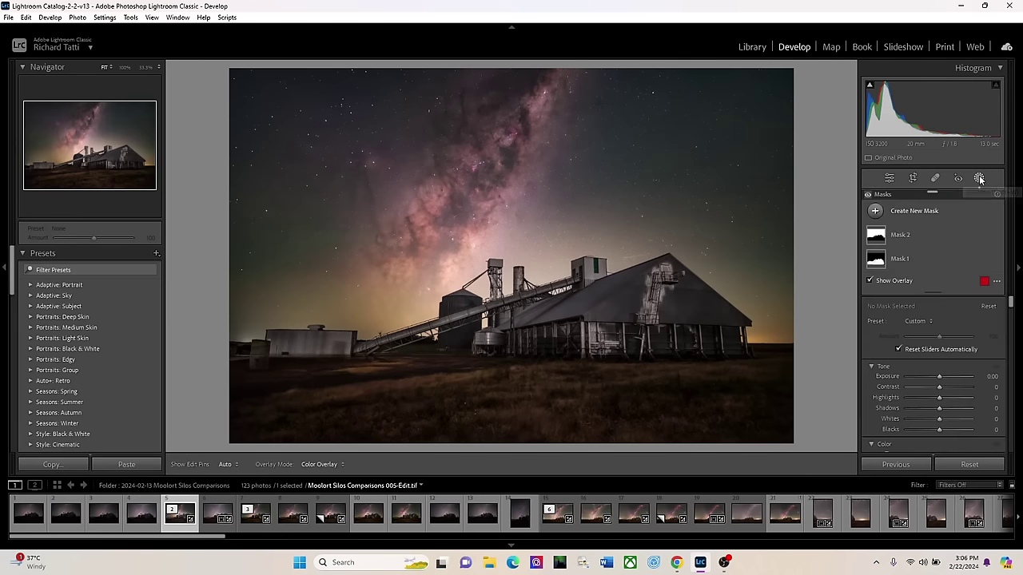
click(876, 213)
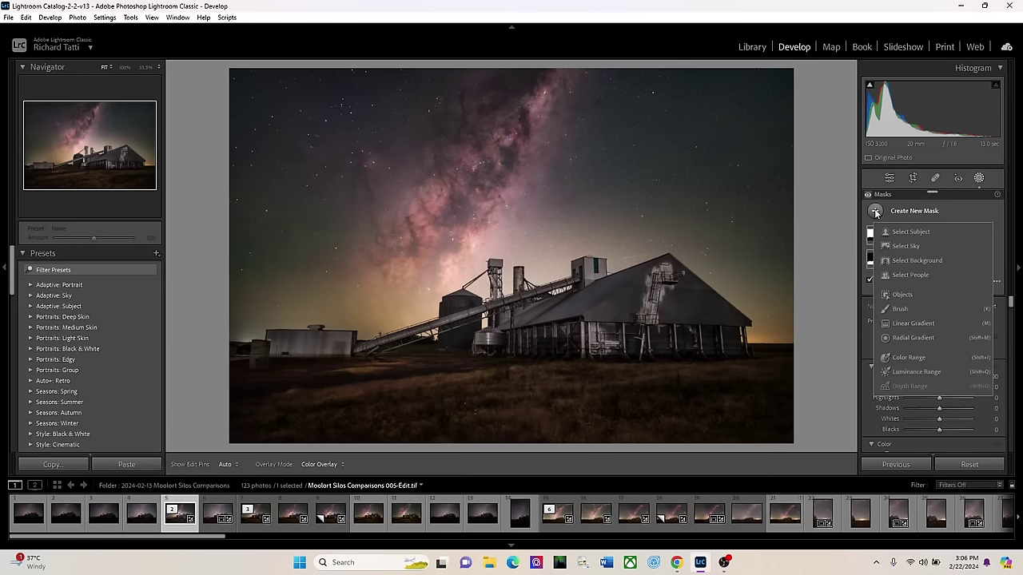
click(911, 323)
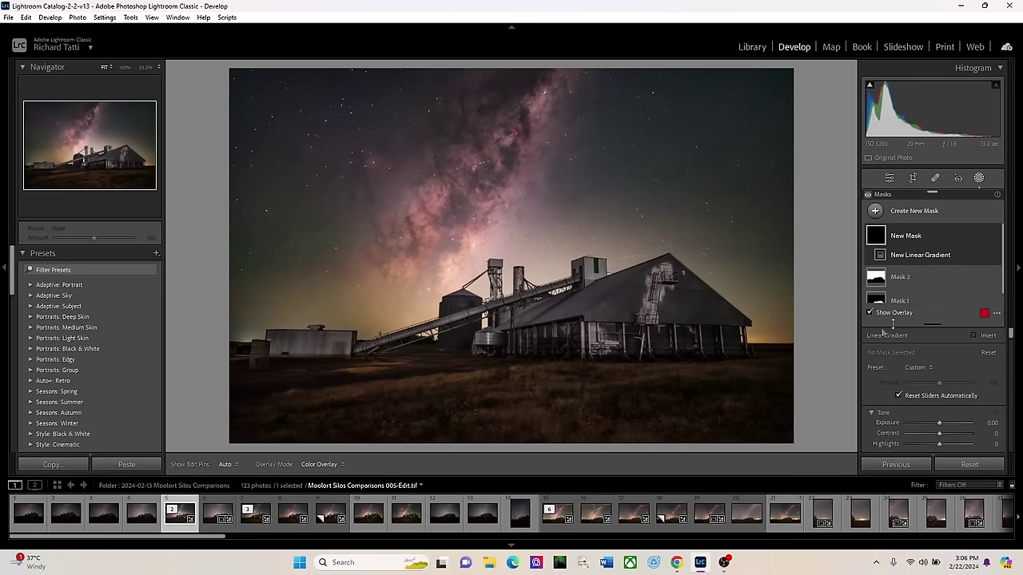
drag(322, 438, 444, 243)
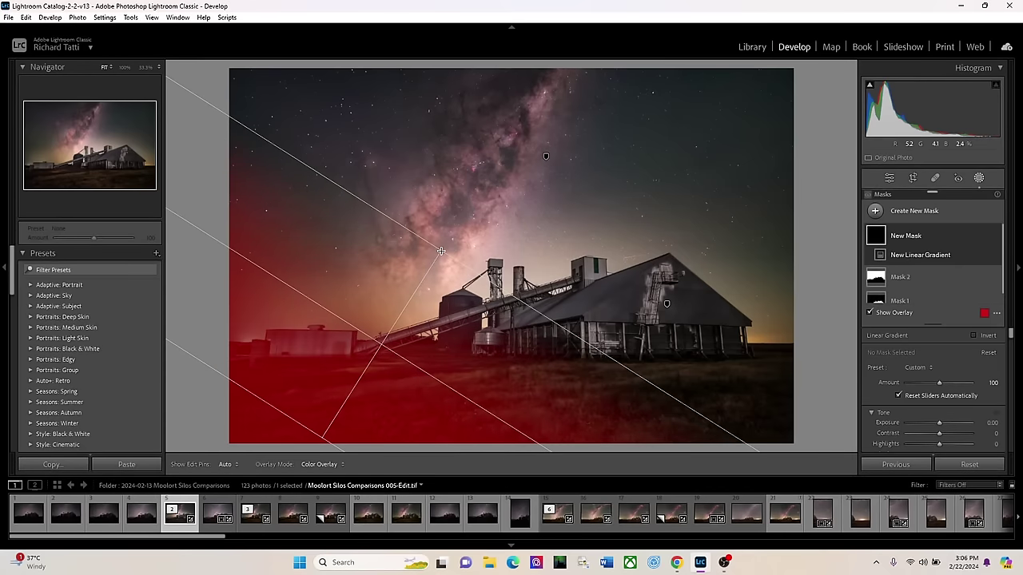
Set Mask 3's Exposure to -0.70 and rotate its gradient to a slightly flatter angle, with the overlay hidden.
scroll(927, 364, down, 1)
key(o)
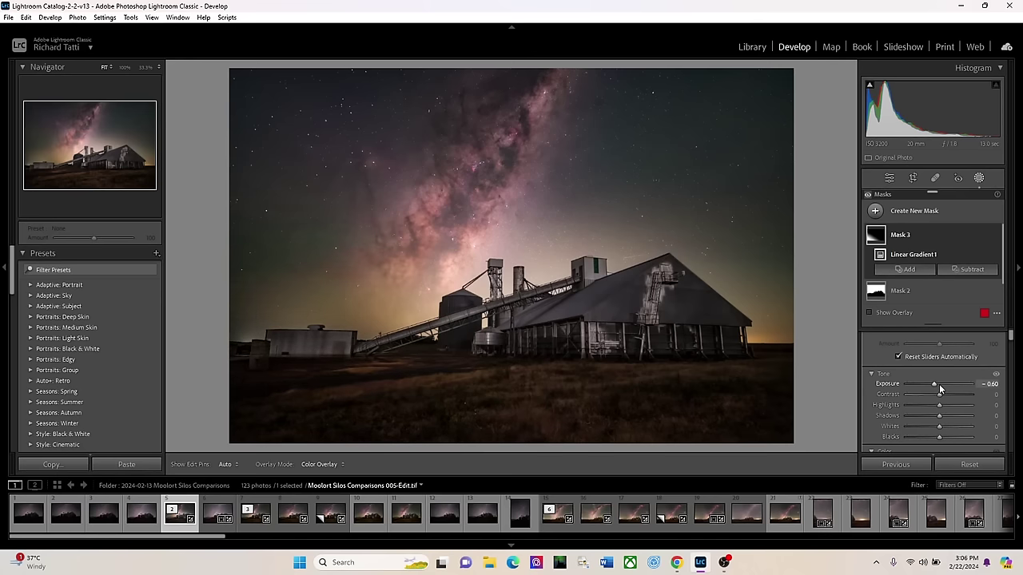
mouse_move(224, 242)
drag(216, 240, 201, 260)
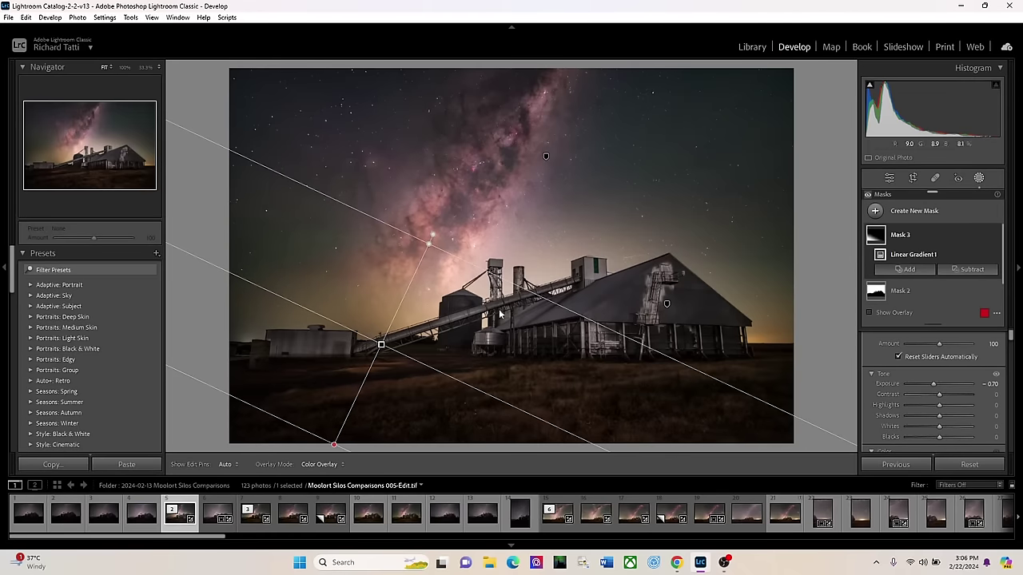
Subtract the sky and buildings from Mask 3 with a brush so only the lower-left field stays masked, and hide the overlay.
click(871, 312)
mouse_move(386, 312)
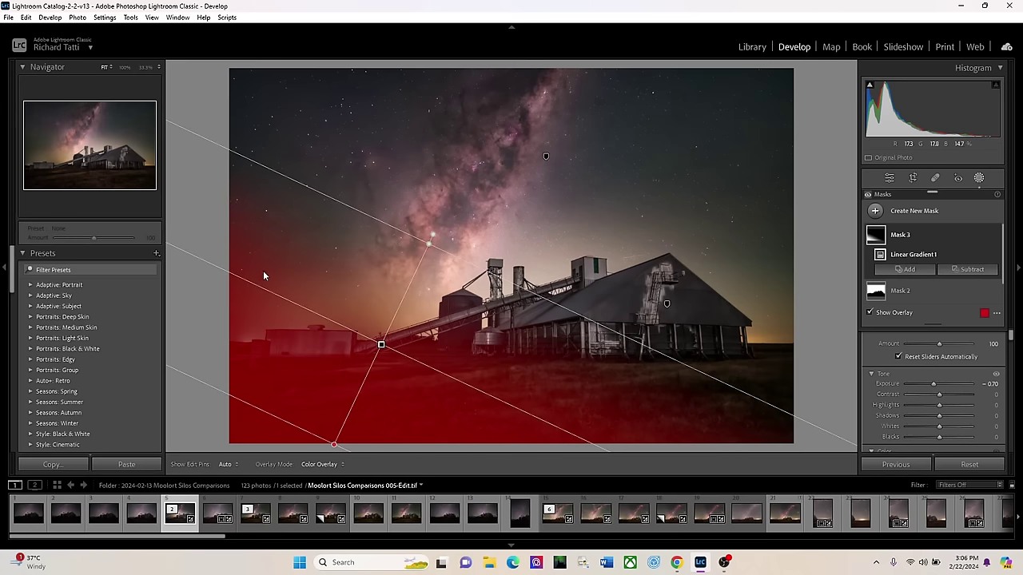
click(973, 270)
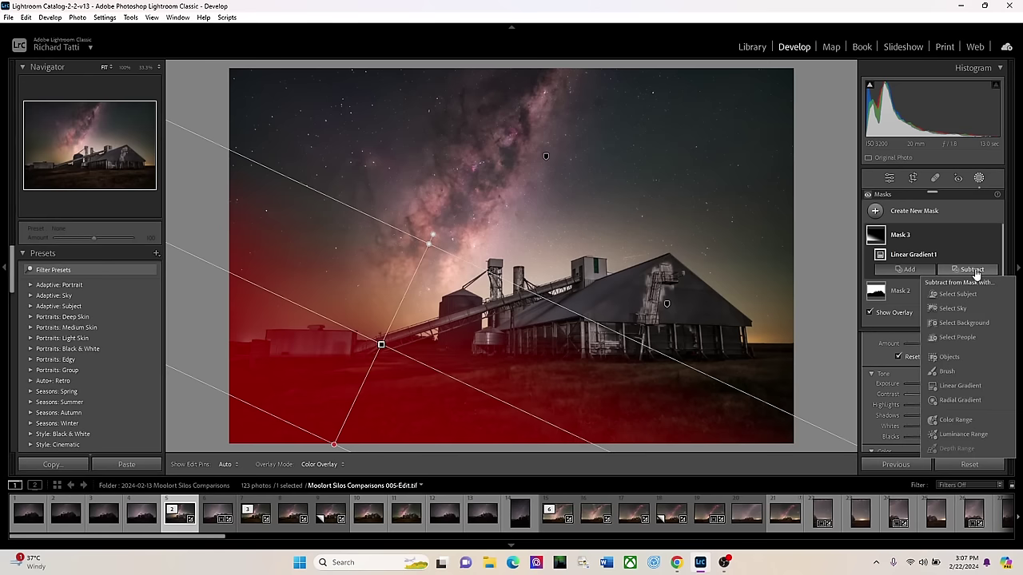
click(945, 372)
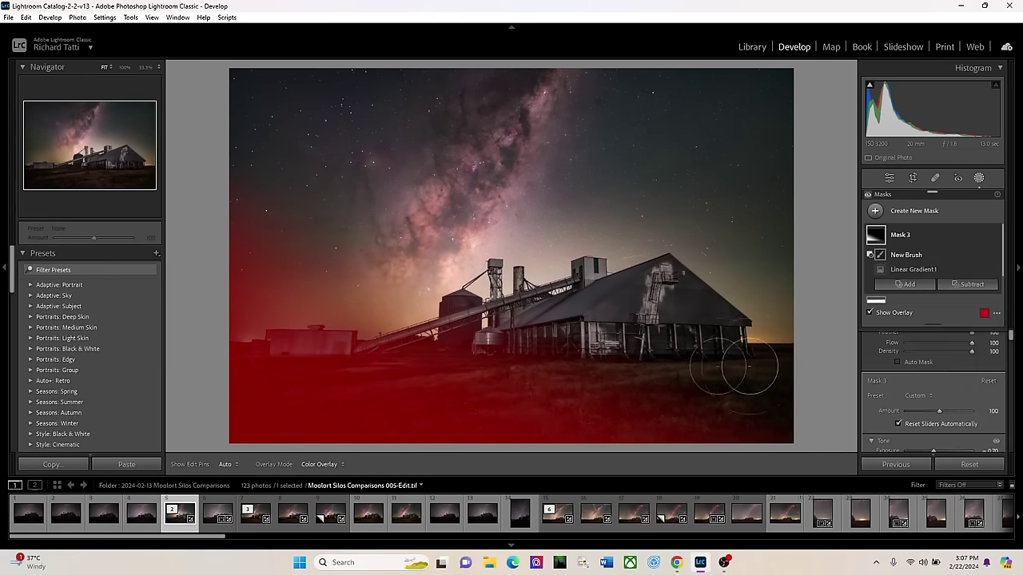
scroll(380, 299, up, 5)
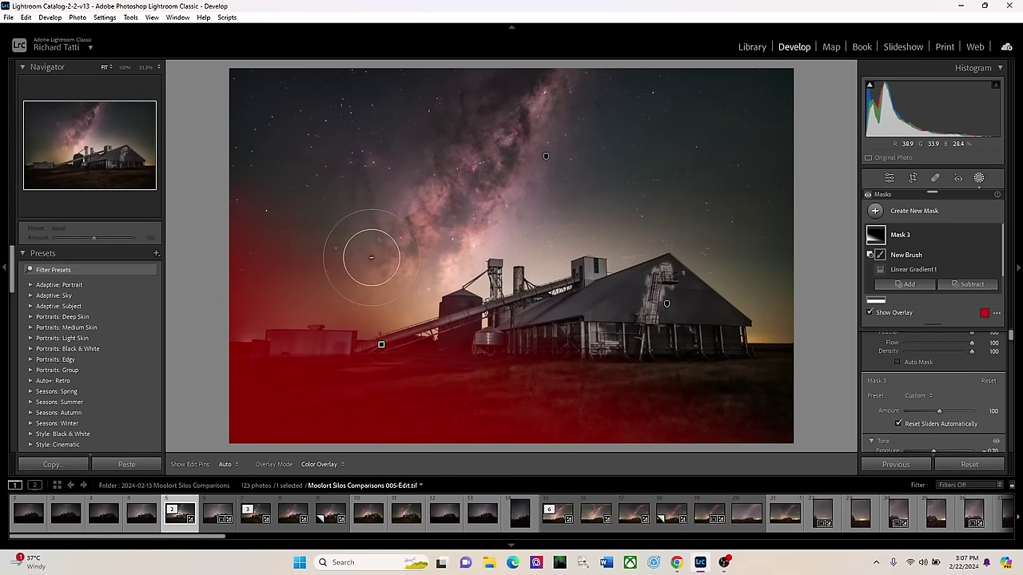
key(h)
mouse_move(370, 257)
mouse_down()
mouse_move(407, 283)
mouse_move(238, 262)
mouse_move(322, 212)
mouse_move(277, 174)
mouse_move(278, 188)
mouse_move(315, 194)
mouse_up()
key(h)
key(h)
mouse_move(386, 306)
mouse_down()
mouse_move(340, 317)
mouse_move(198, 308)
mouse_move(293, 284)
mouse_move(229, 295)
mouse_move(195, 288)
mouse_up()
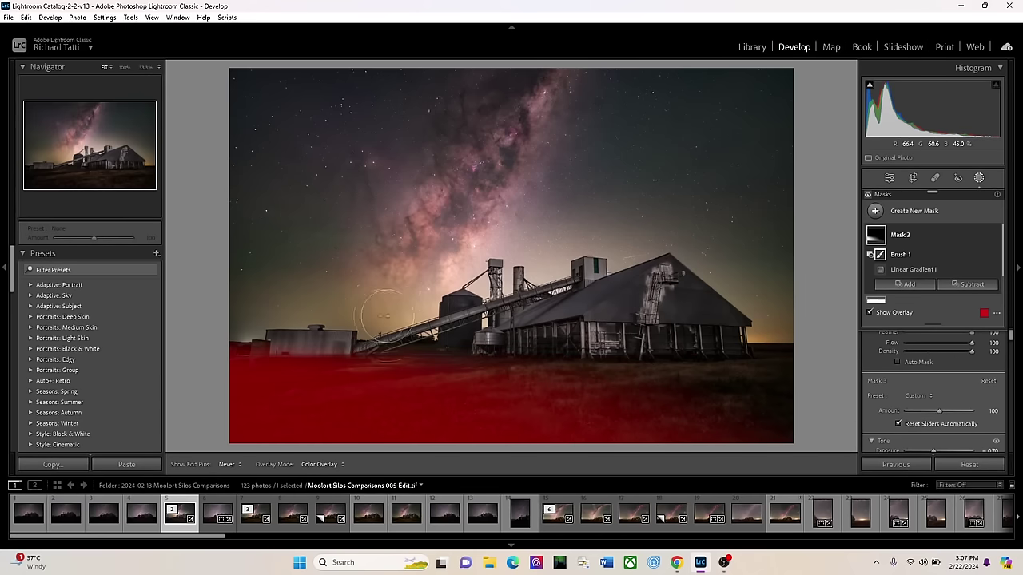
key(h)
key(h)
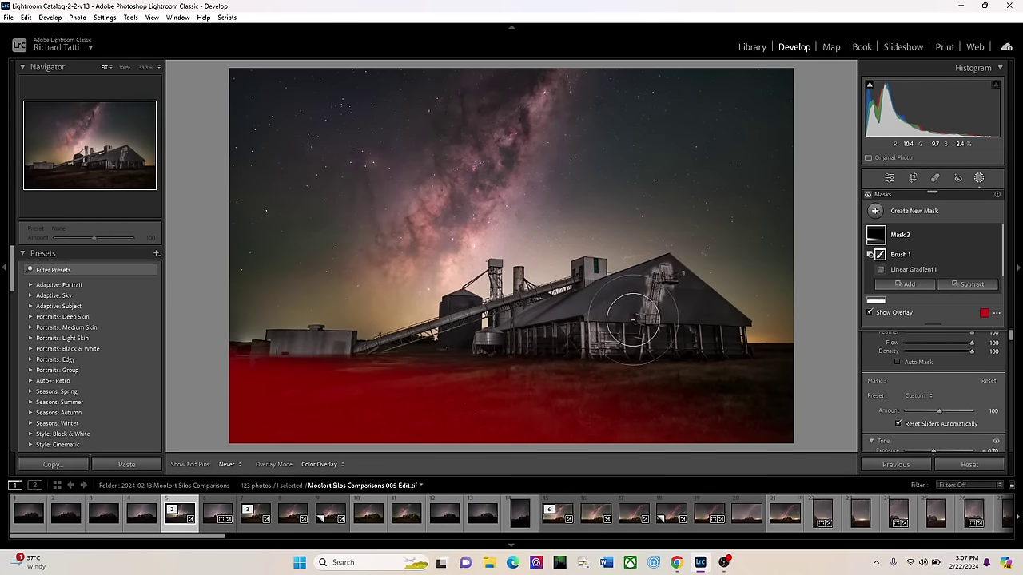
key(h)
click(870, 313)
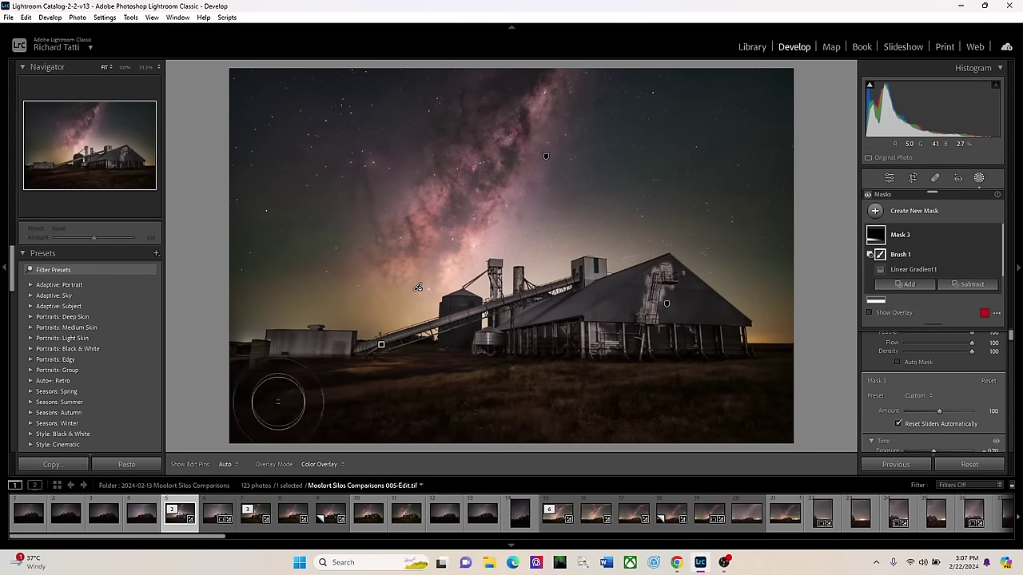
Add a linear gradient mask running diagonally from the photo's lower-right foreground over the shed, with Exposure at -0.69.
click(874, 212)
click(911, 323)
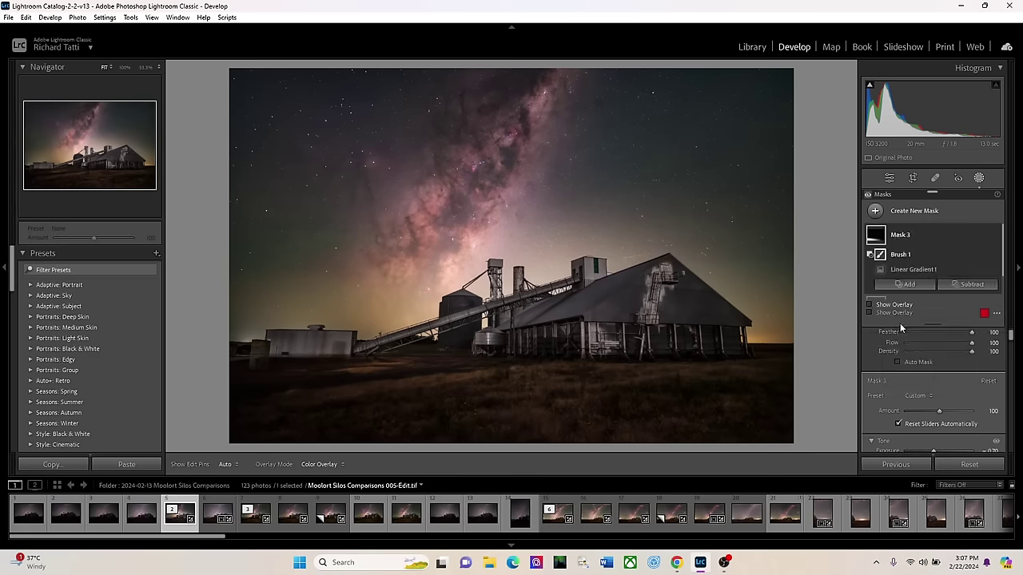
drag(755, 437, 665, 240)
drag(939, 384, 937, 387)
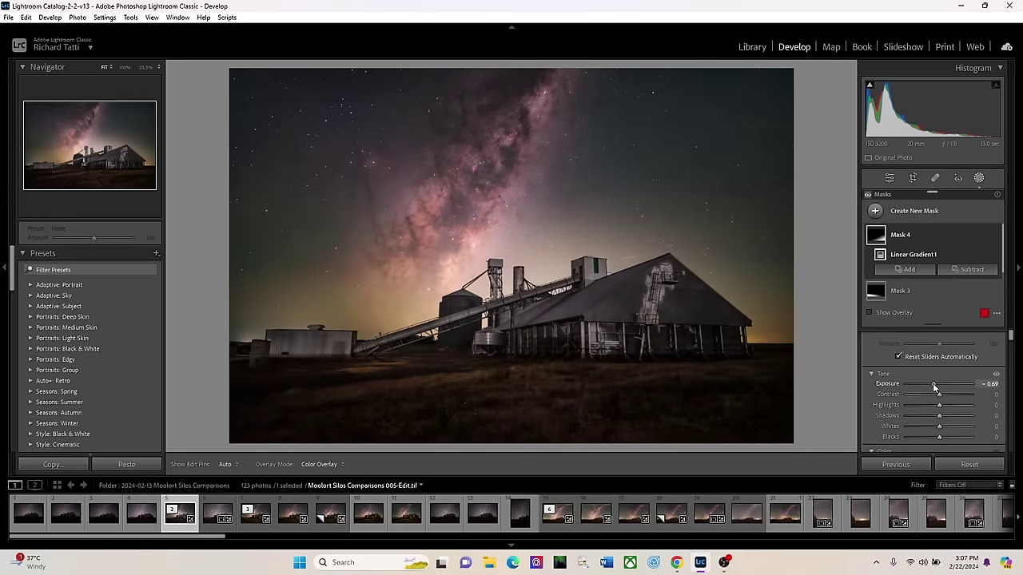
Subtract the sky and shed from Mask 4 with a brush, leaving only the lower-right field masked, and hide the overlay.
click(870, 312)
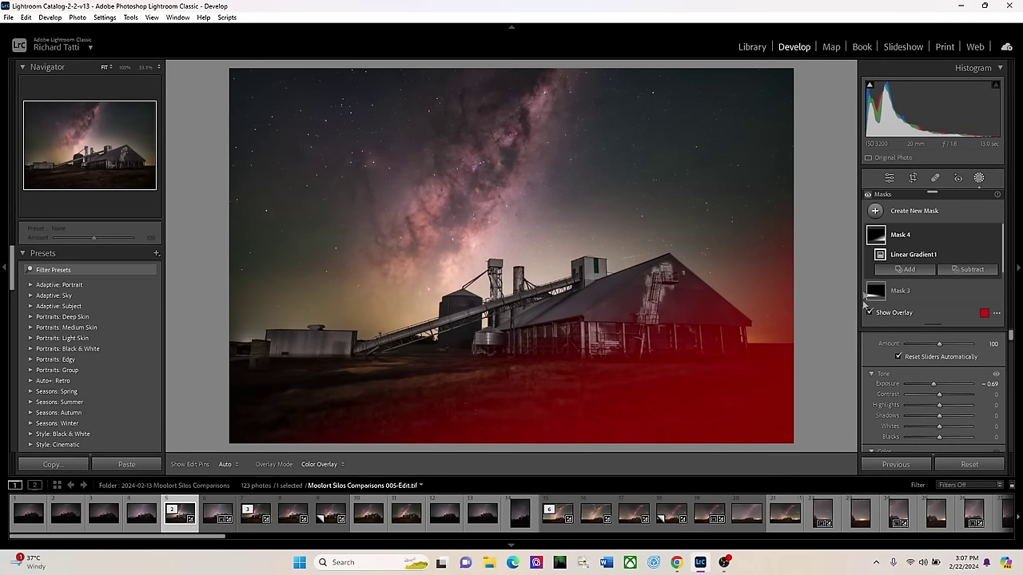
click(965, 270)
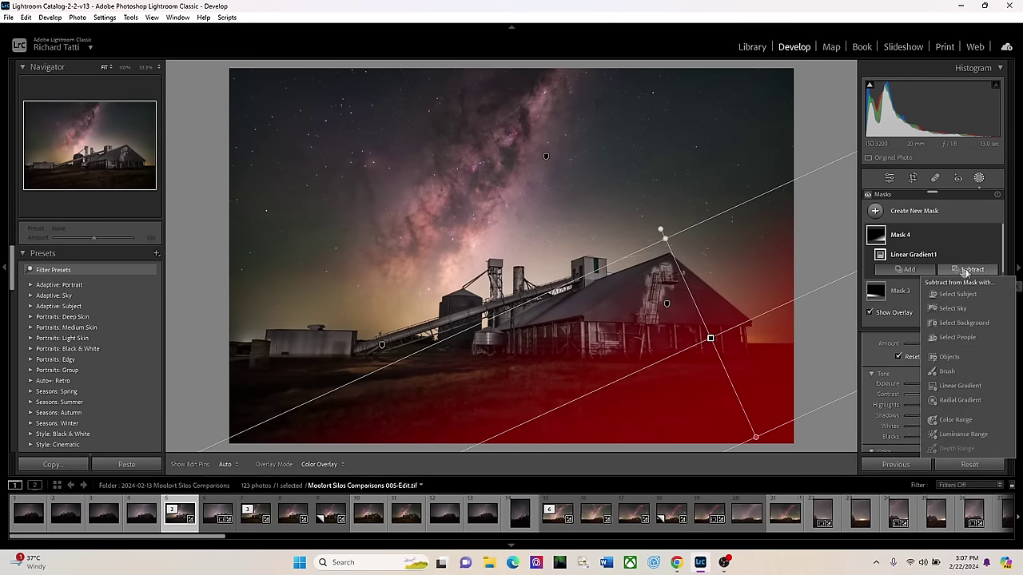
click(947, 373)
key(h)
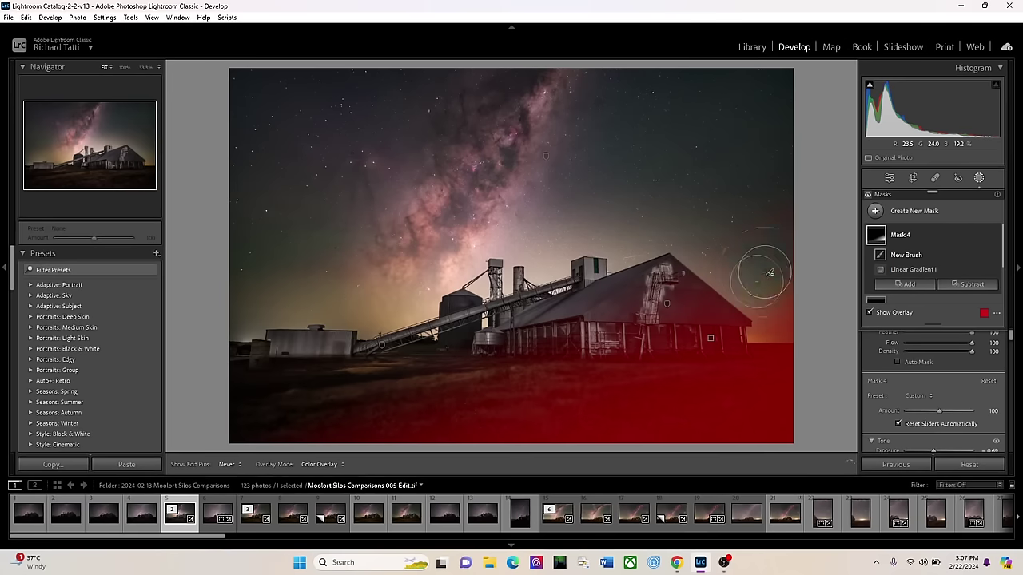
mouse_move(644, 271)
mouse_down()
mouse_move(787, 318)
mouse_move(688, 318)
mouse_move(732, 324)
mouse_move(591, 310)
mouse_move(508, 335)
mouse_move(449, 333)
mouse_up()
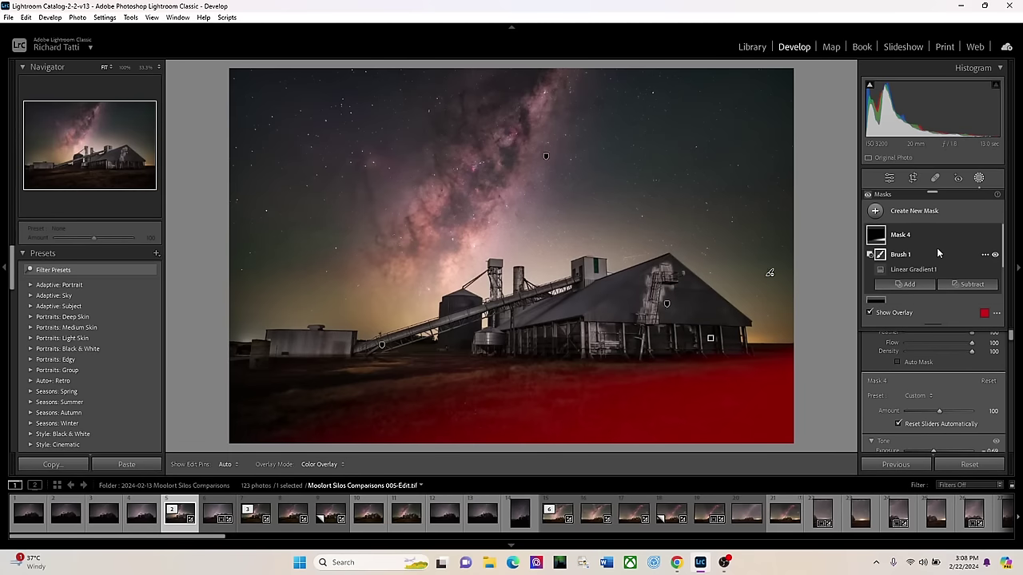
click(869, 313)
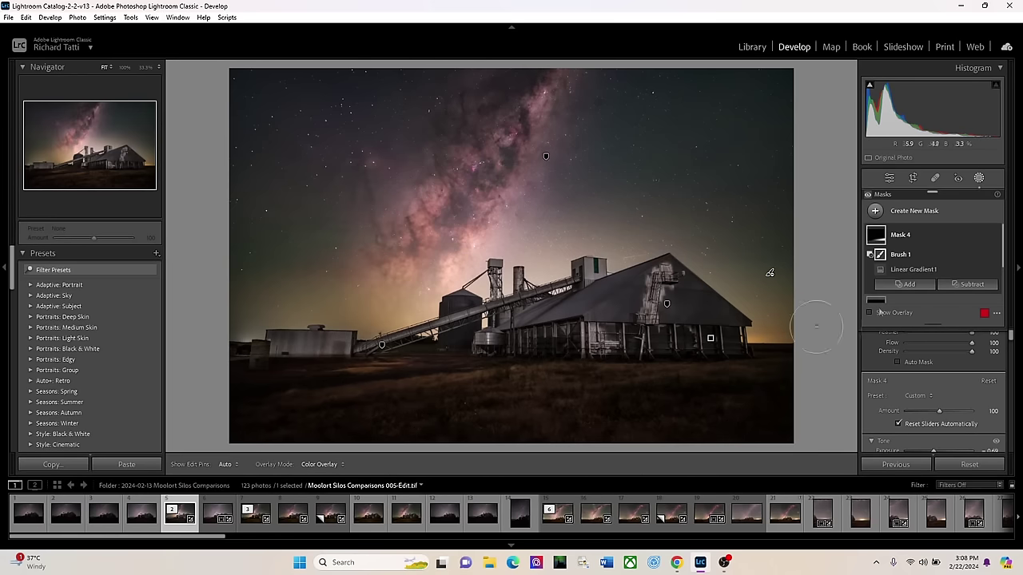
Add a brush mask and paint the central field and shed base with it, with Exposure at 0.30.
click(877, 212)
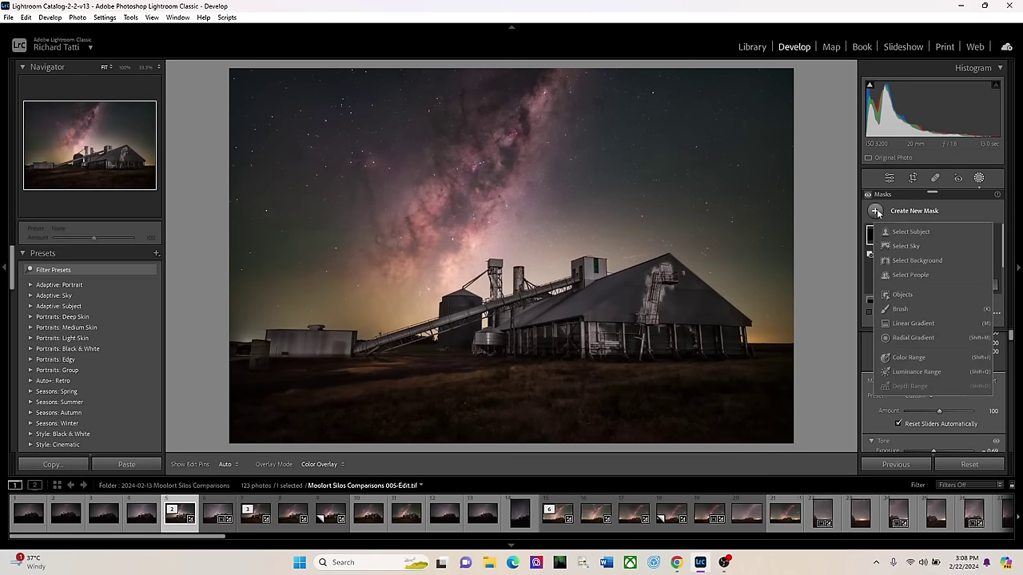
click(901, 310)
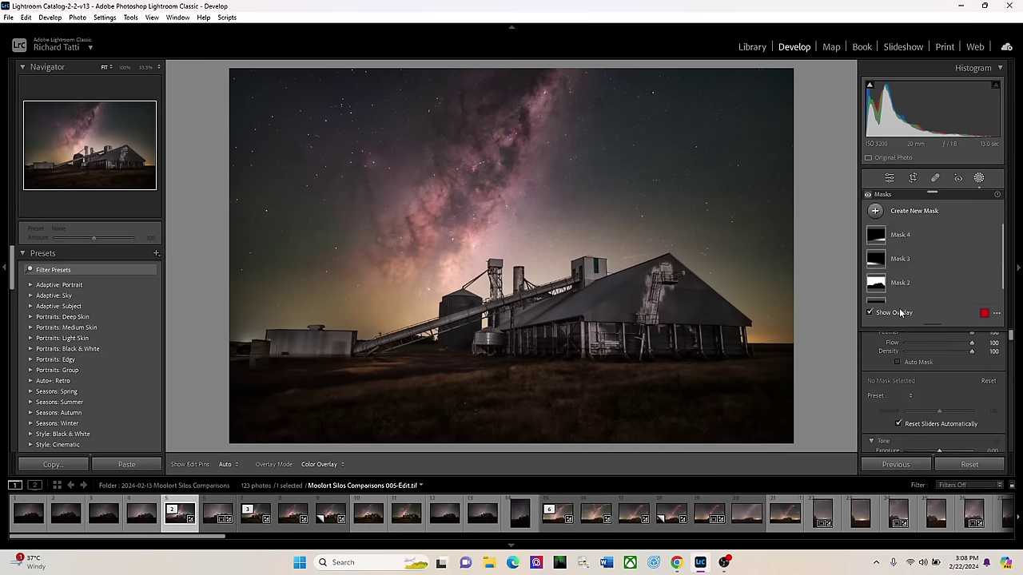
scroll(916, 342, down, 3)
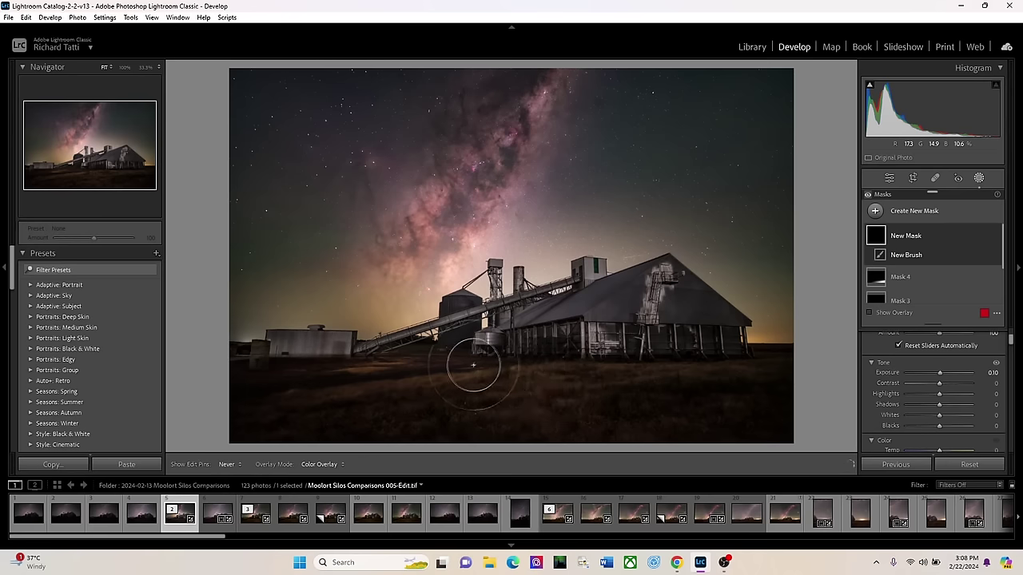
mouse_move(564, 369)
mouse_down()
mouse_move(566, 361)
mouse_move(463, 365)
mouse_move(491, 359)
mouse_up()
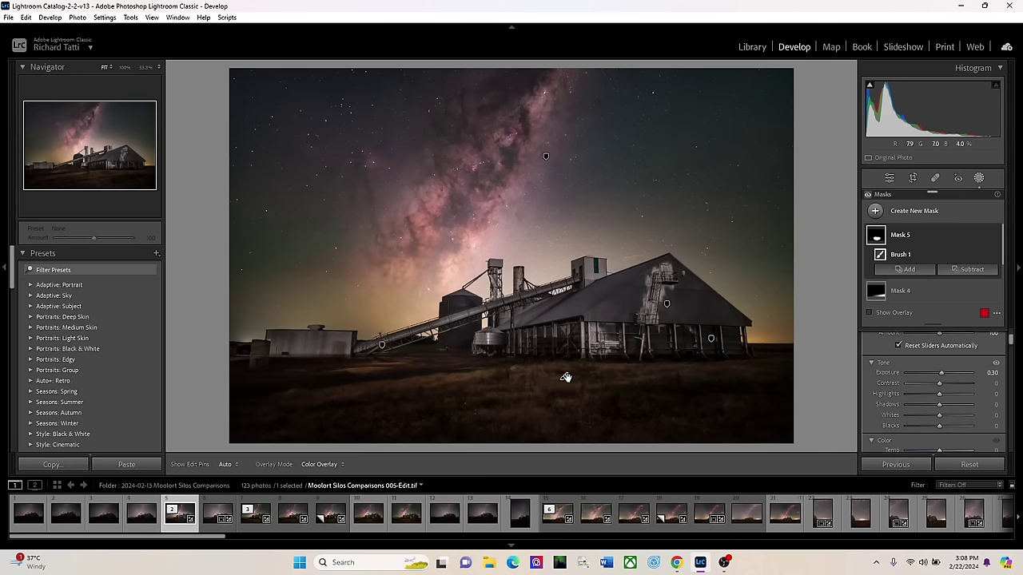
mouse_move(565, 377)
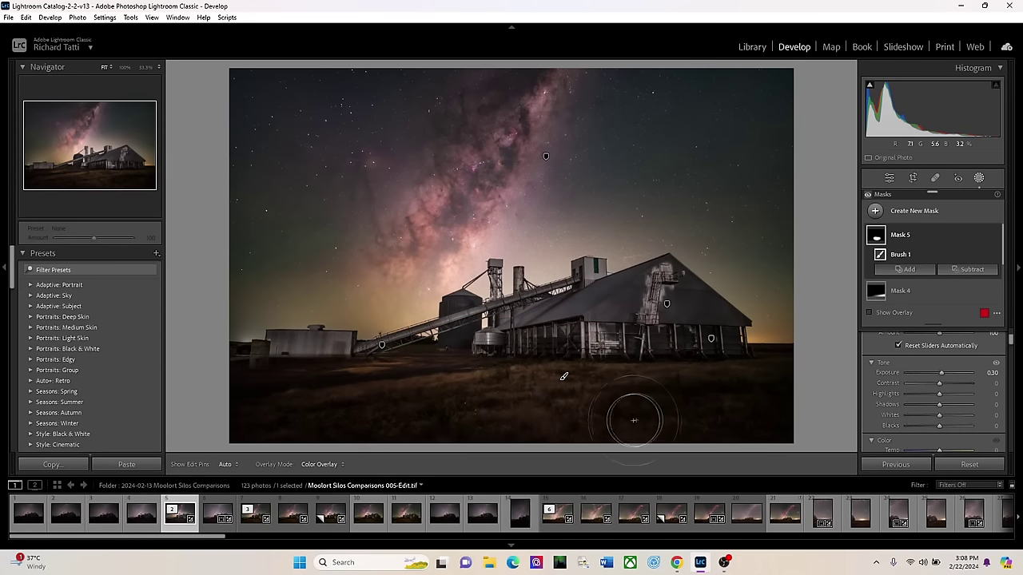
Subtract the lower edge of the field from Mask 5 with a brush, and hide the overlay.
click(972, 270)
click(947, 372)
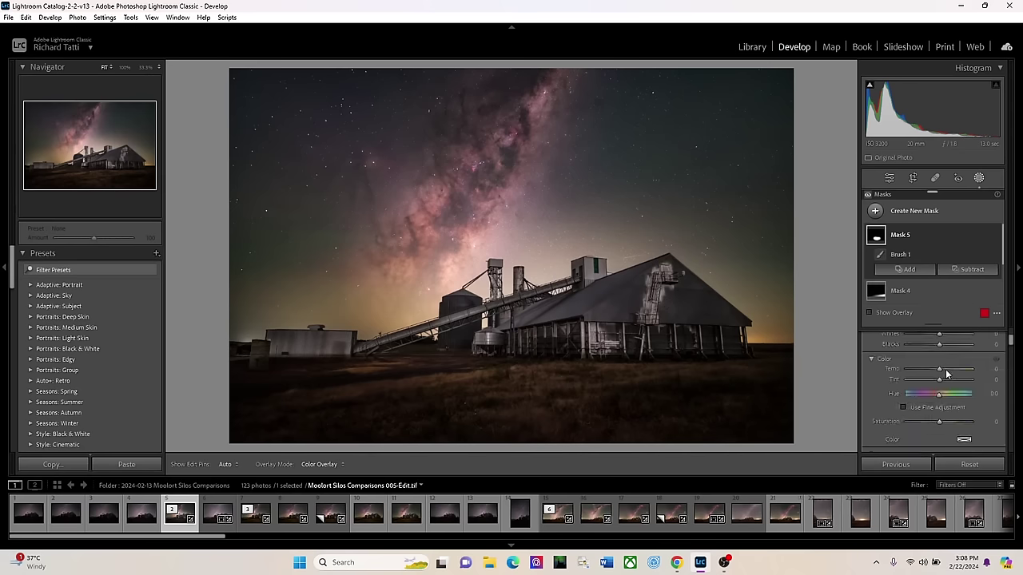
click(870, 313)
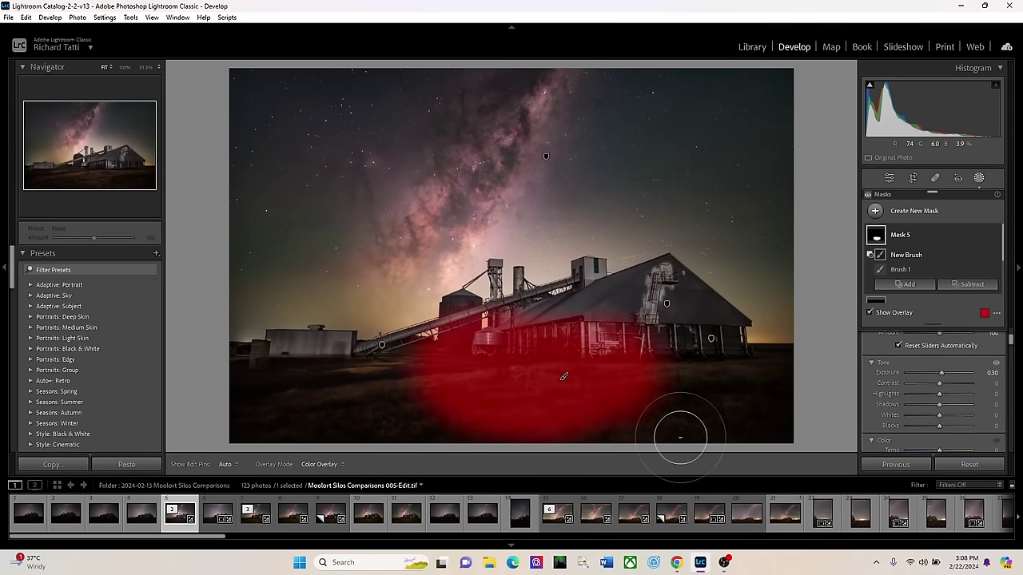
key(h)
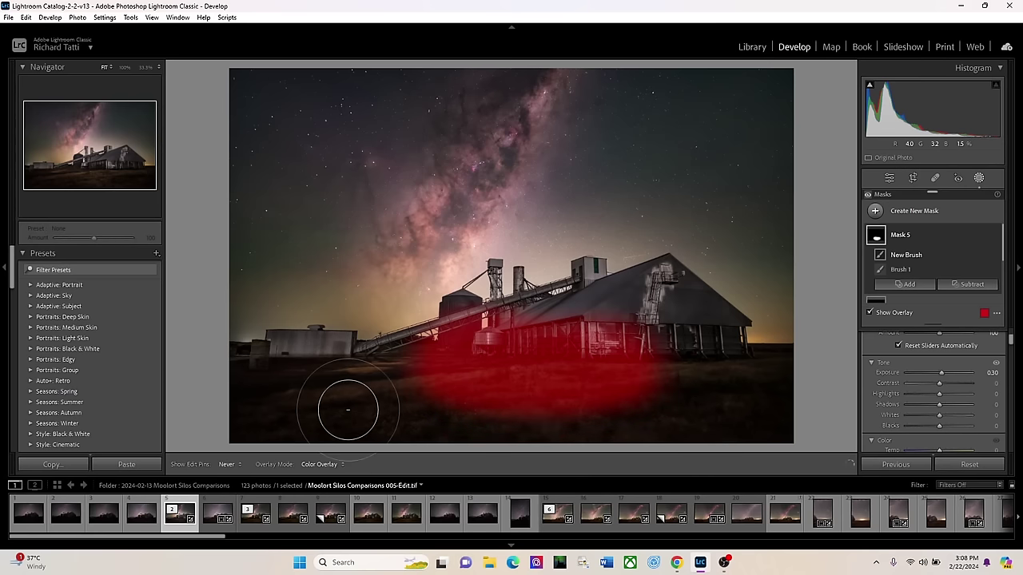
mouse_move(519, 440)
mouse_down()
mouse_move(342, 422)
mouse_move(650, 418)
mouse_move(685, 434)
mouse_up()
key(h)
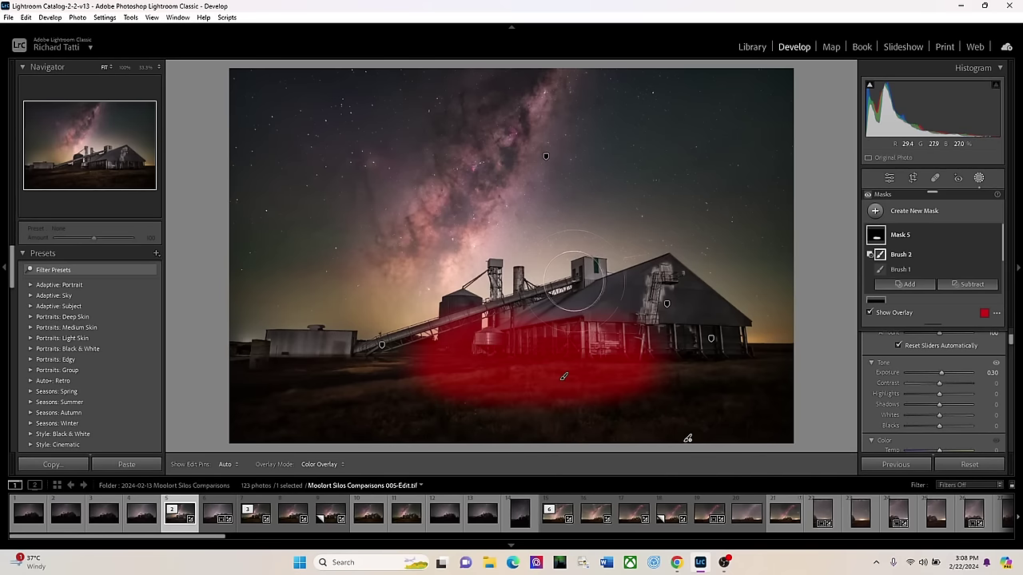
click(869, 312)
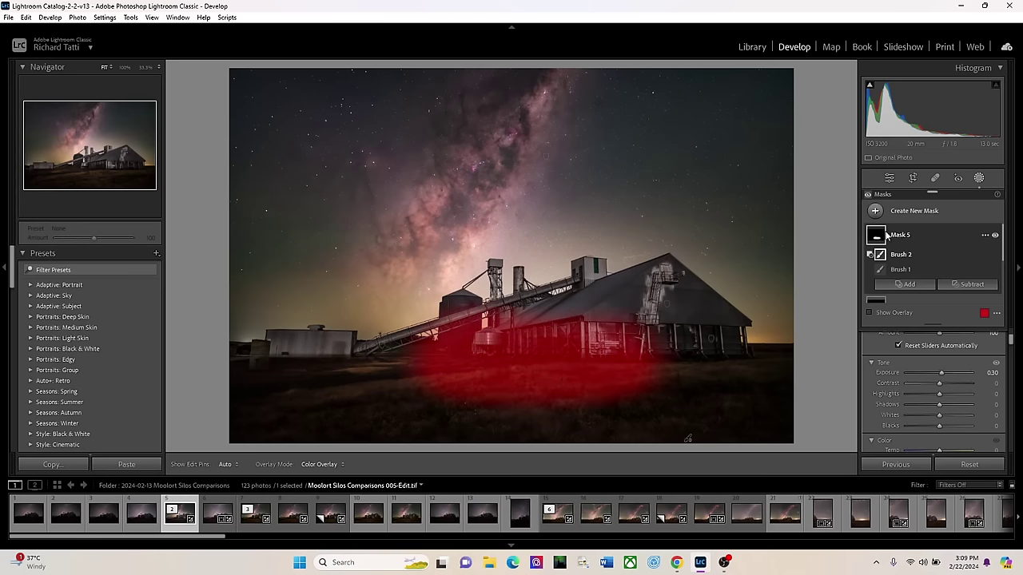
Warm the foreground by setting Mask 1's Temp to 5.
click(911, 244)
scroll(907, 260, down, 1)
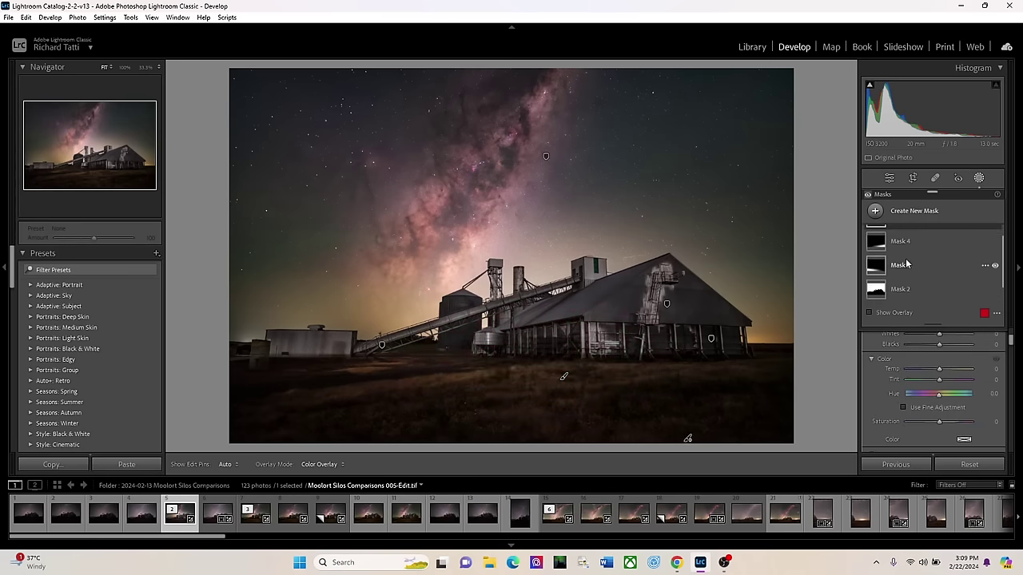
mouse_move(878, 294)
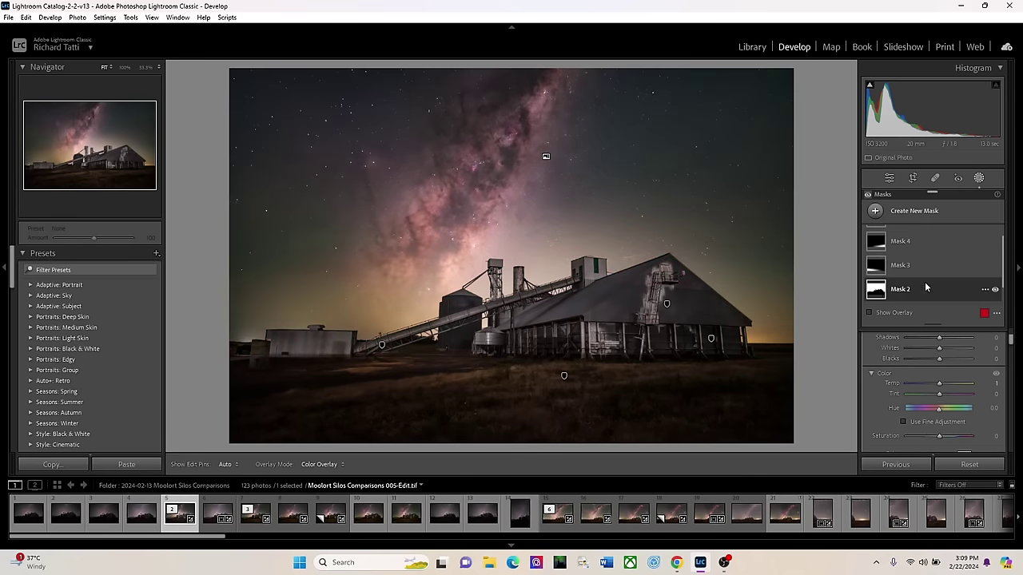
scroll(923, 280, down, 1)
click(876, 298)
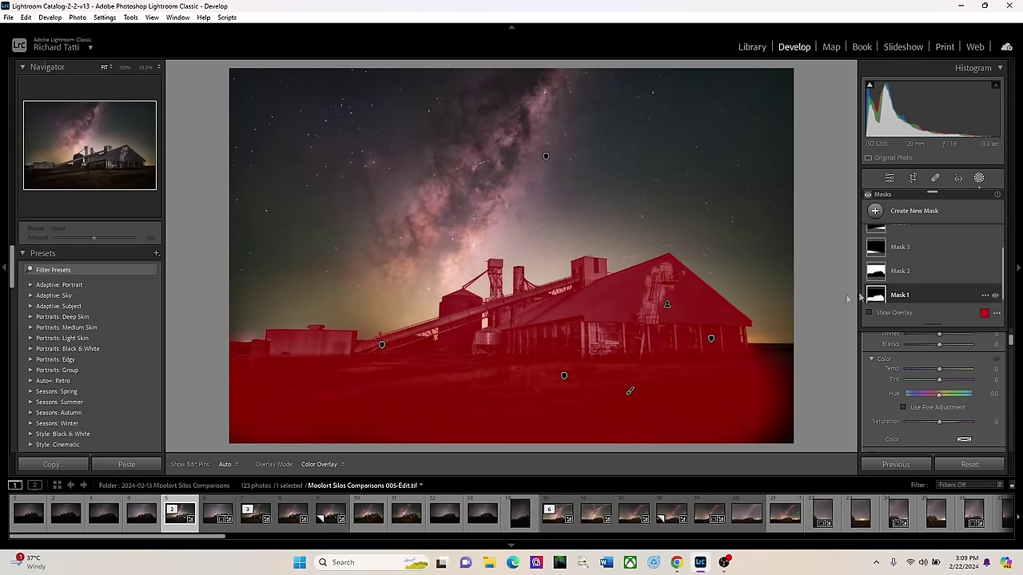
drag(940, 373, 940, 373)
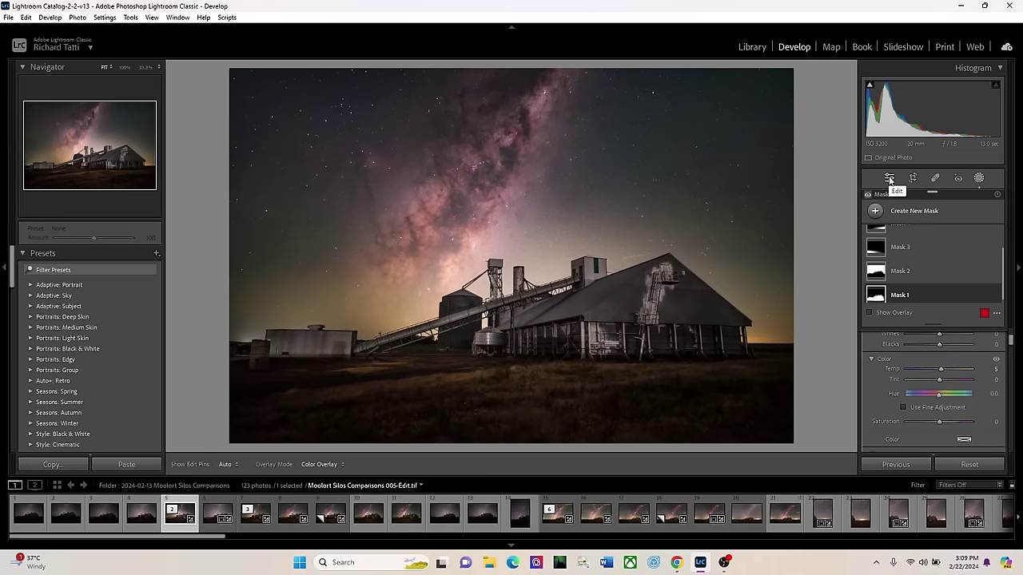
Return to the general edit settings and view the edited photo full screen.
click(889, 179)
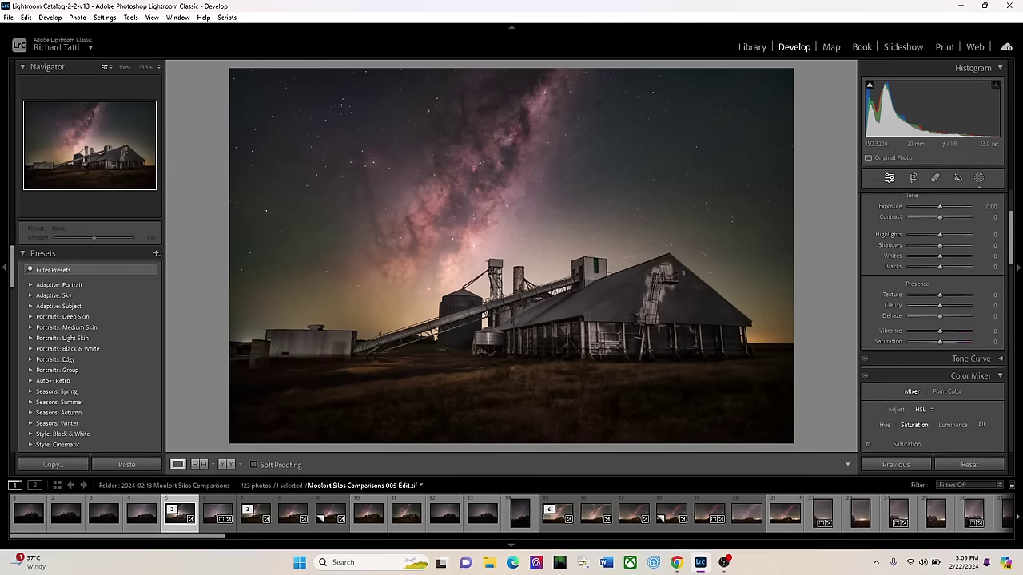
key(f)
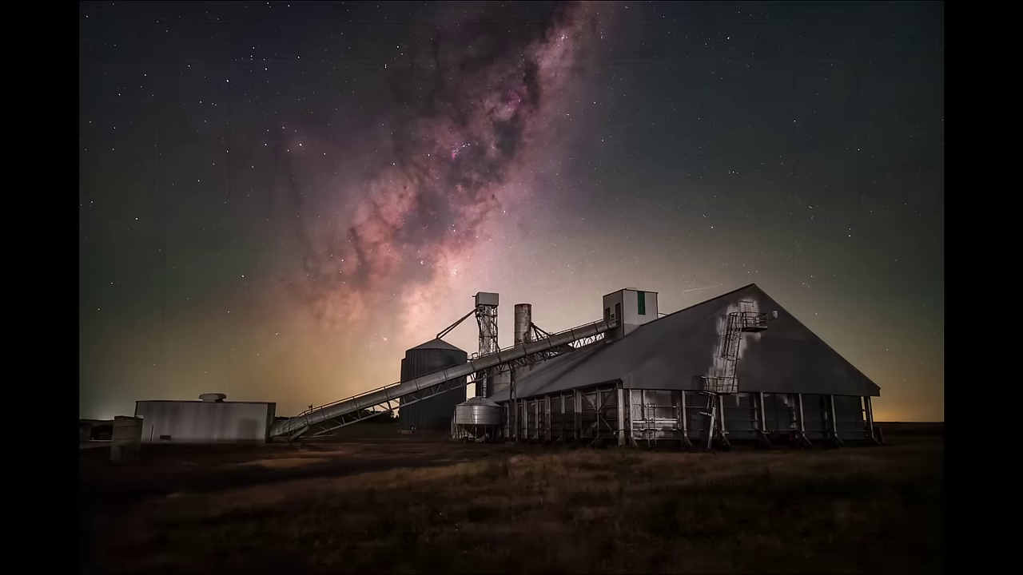